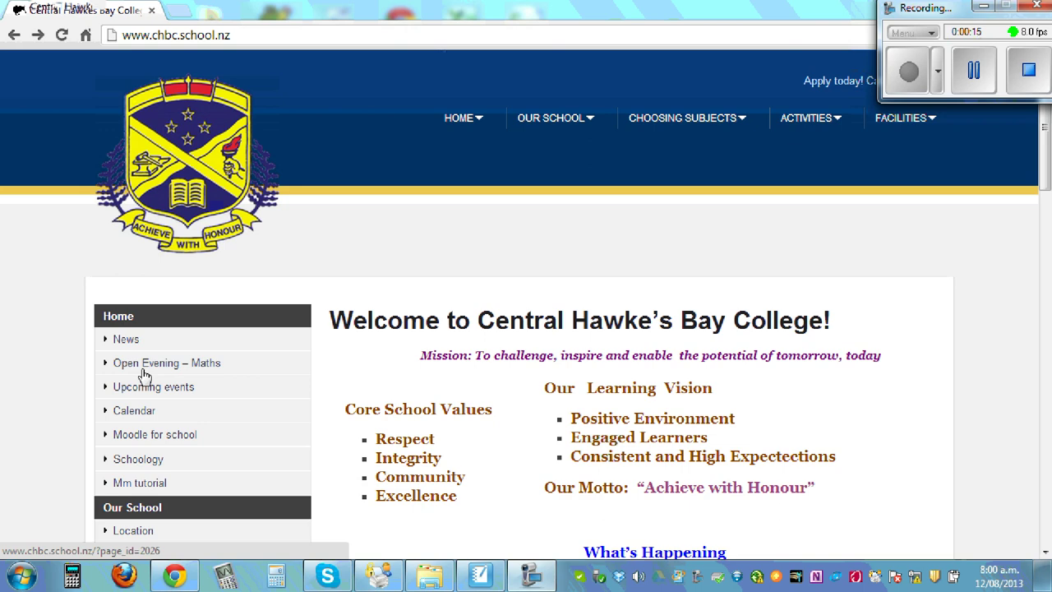
# Go to the college website's Open Evening – Maths page.
pyautogui.click(202, 365)
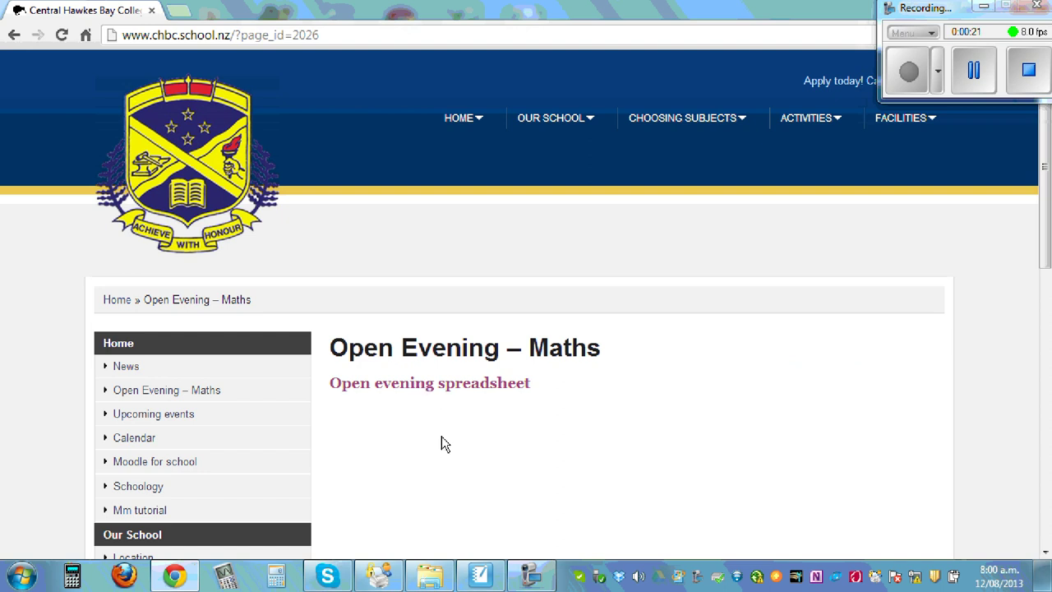
# Download the Open evening spreadsheet as Open evening (2).xlsx and open it in Excel.
pyautogui.click(362, 387)
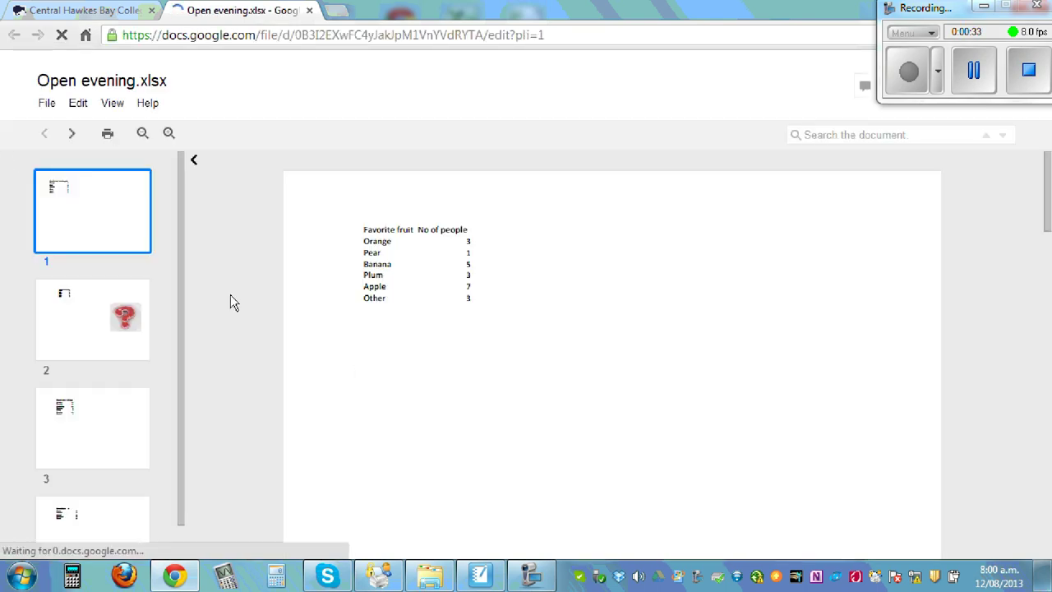
pyautogui.click(48, 105)
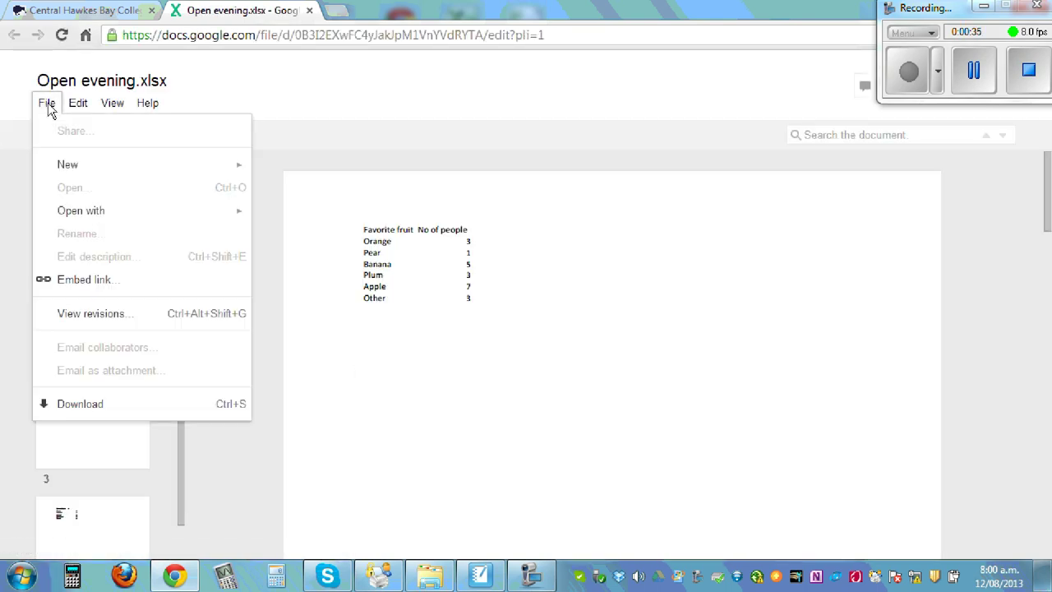
pyautogui.click(112, 407)
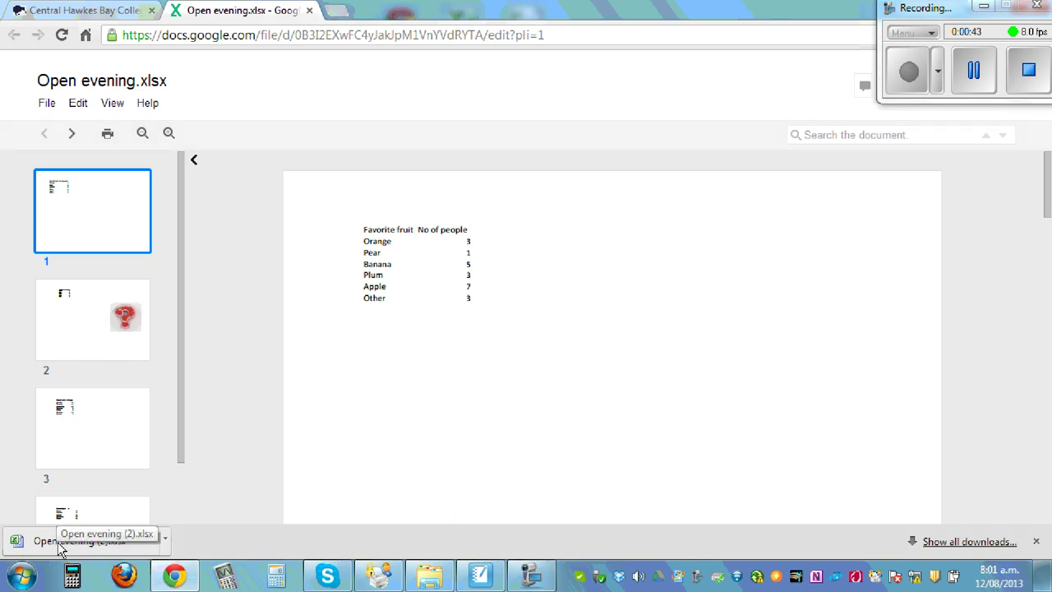
pyautogui.click(58, 544)
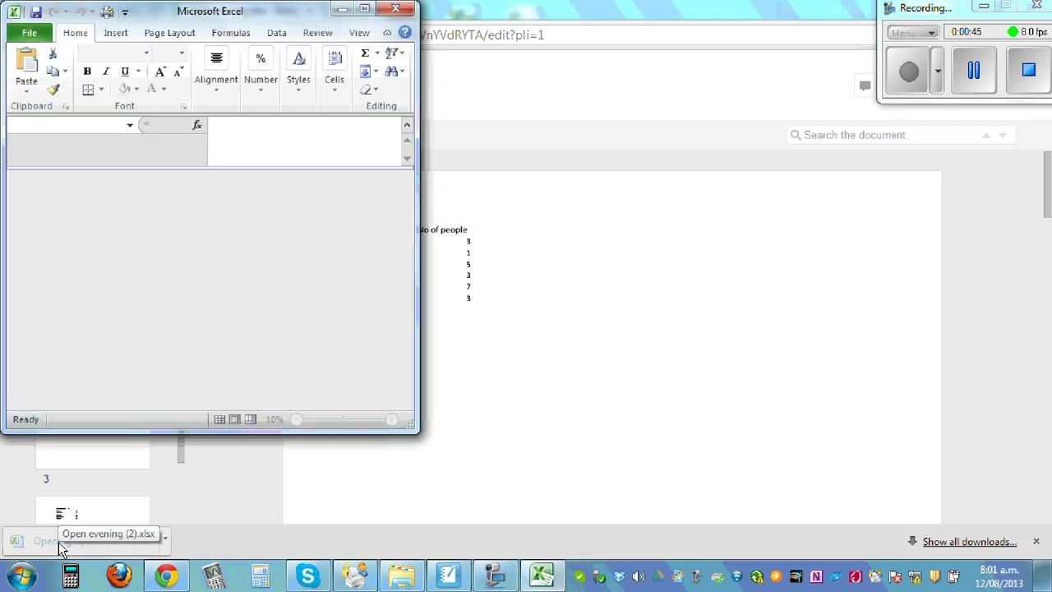
# Maximise Excel, enable editing, and switch to the Pie graph sheet.
pyautogui.click(367, 9)
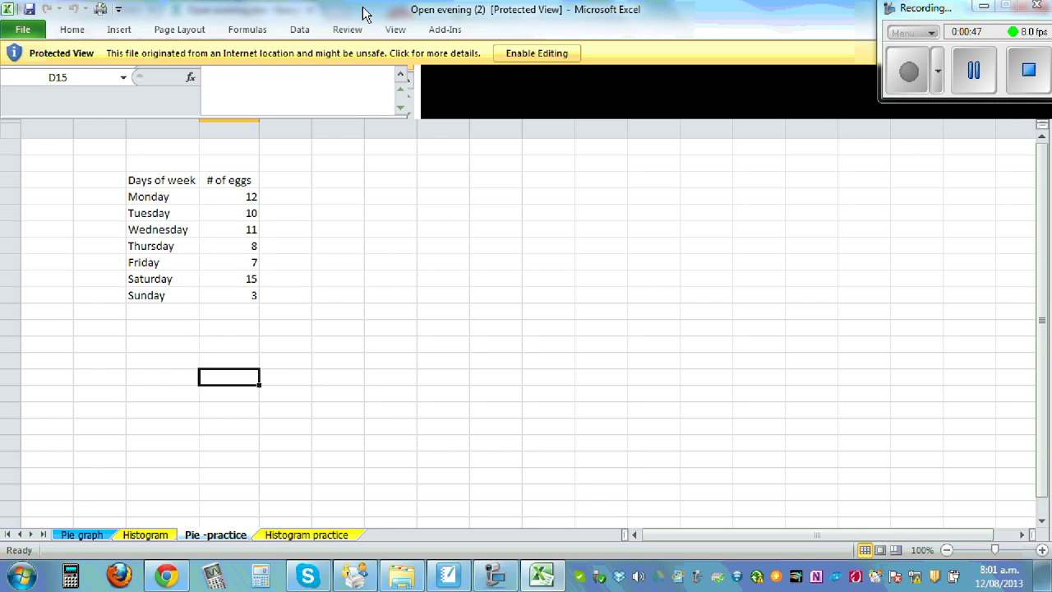
pyautogui.click(551, 56)
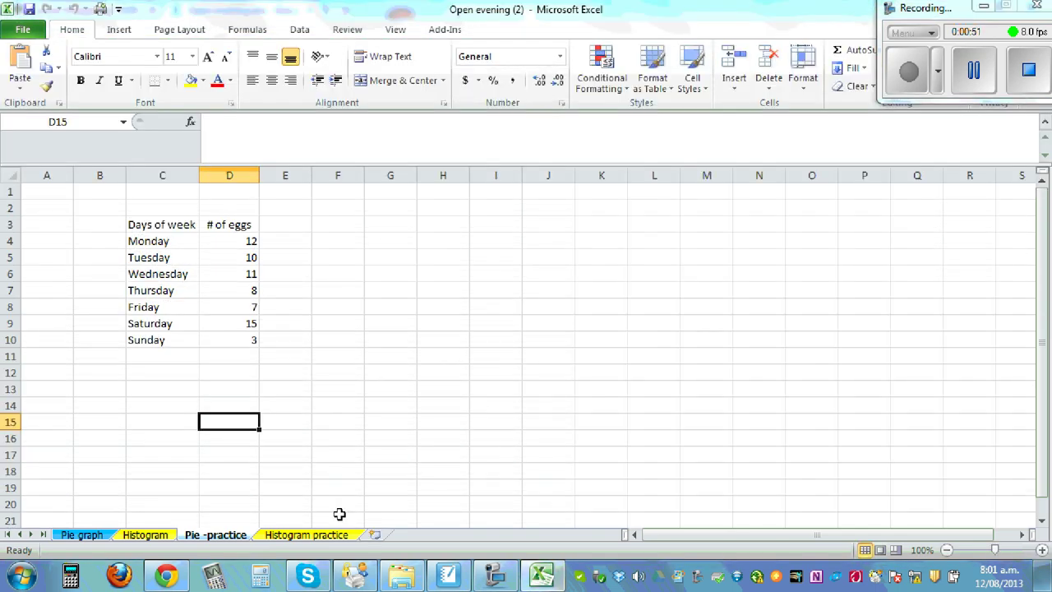
pyautogui.click(74, 536)
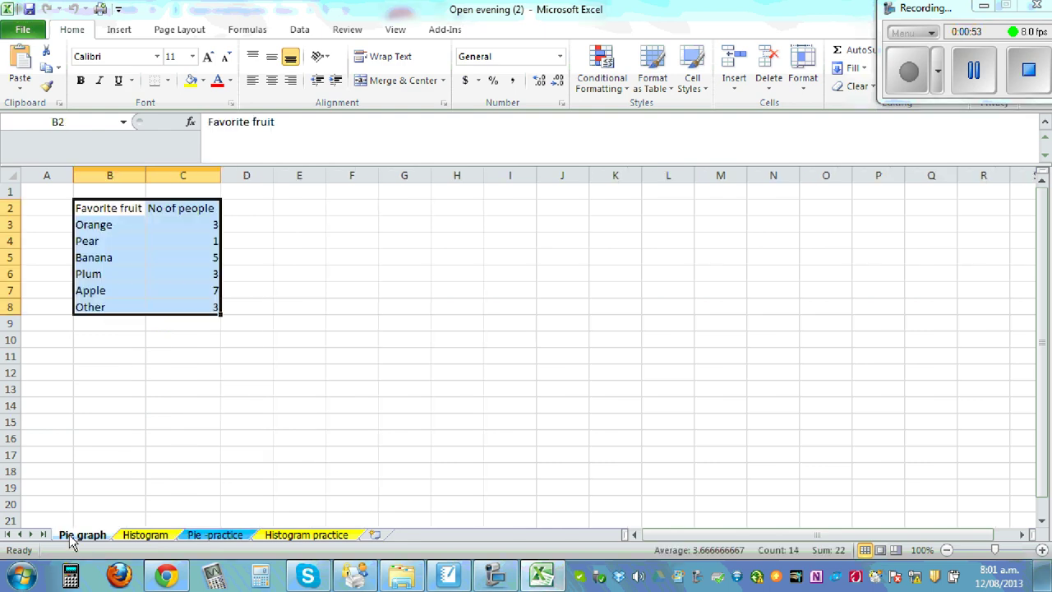
# Centre the fruit table B2:C8 both vertically and horizontally.
pyautogui.click(422, 331)
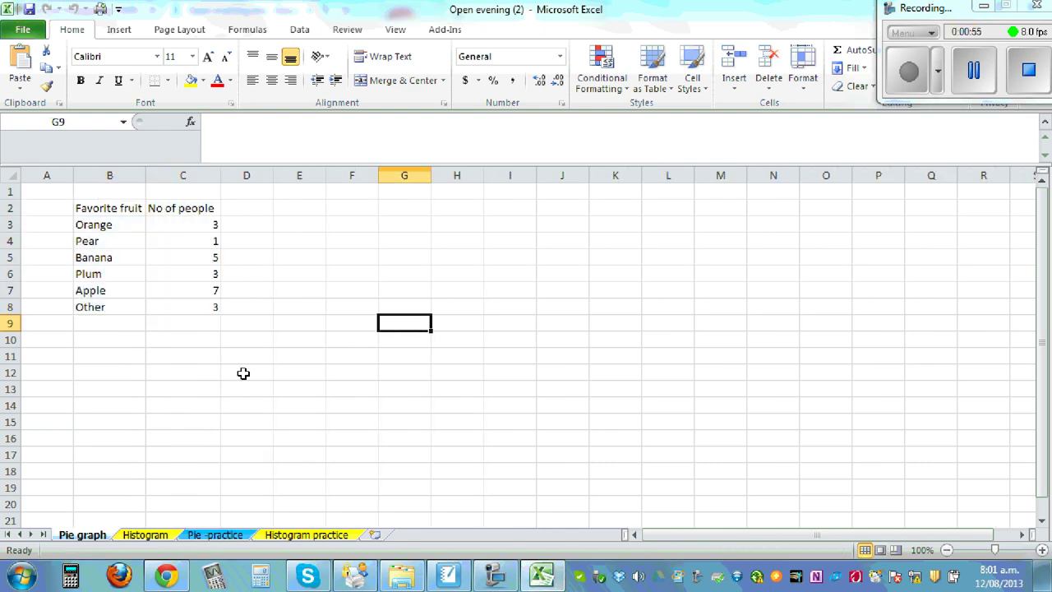
pyautogui.keyDown('ctrl'); pyautogui.scroll(9, 287, 277); pyautogui.keyUp('ctrl')
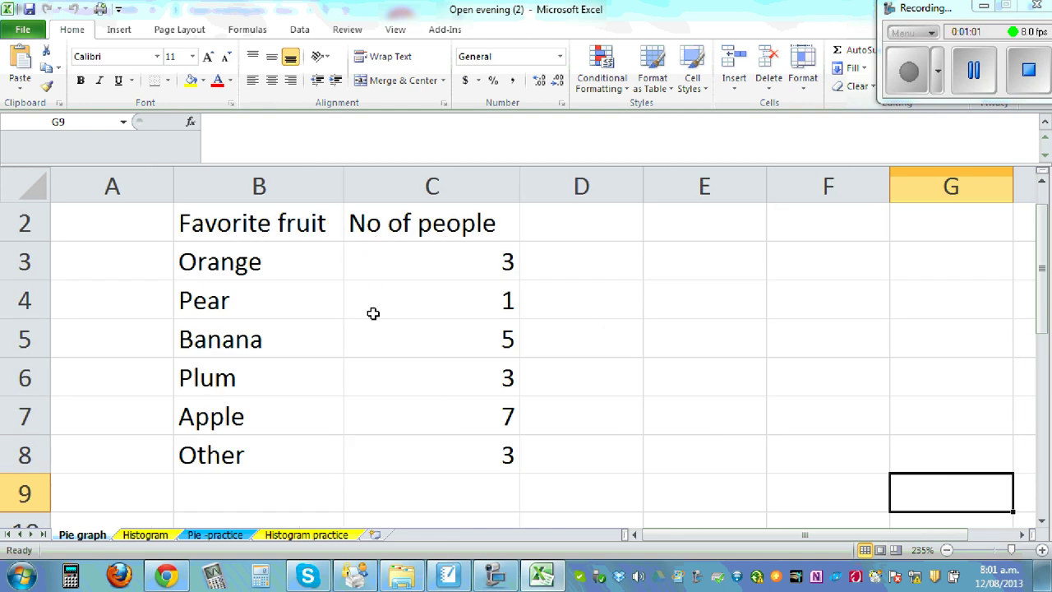
pyautogui.moveTo(206, 218); pyautogui.dragTo(486, 444)
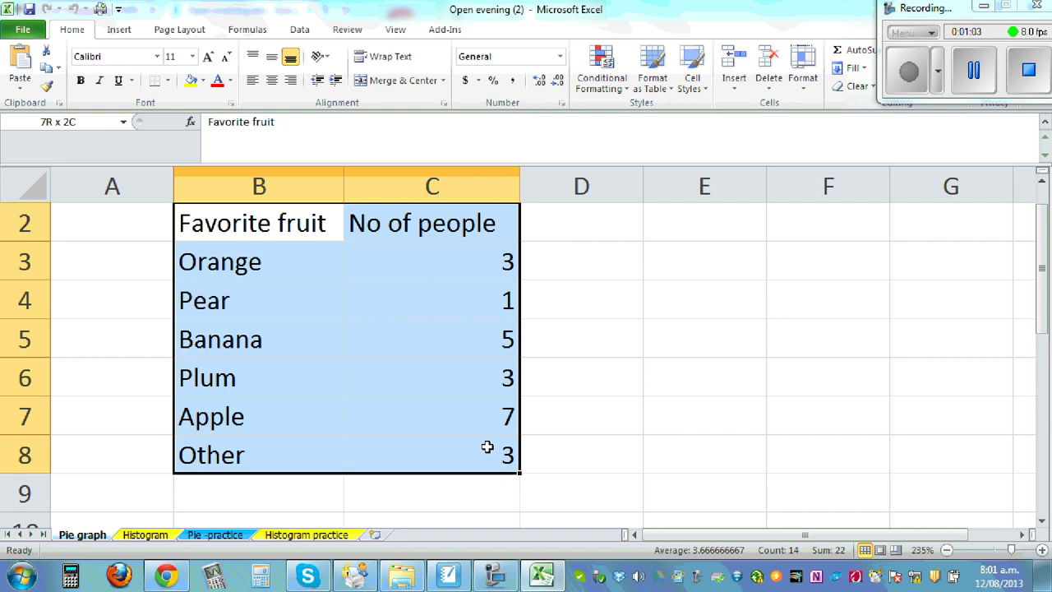
pyautogui.click(271, 56)
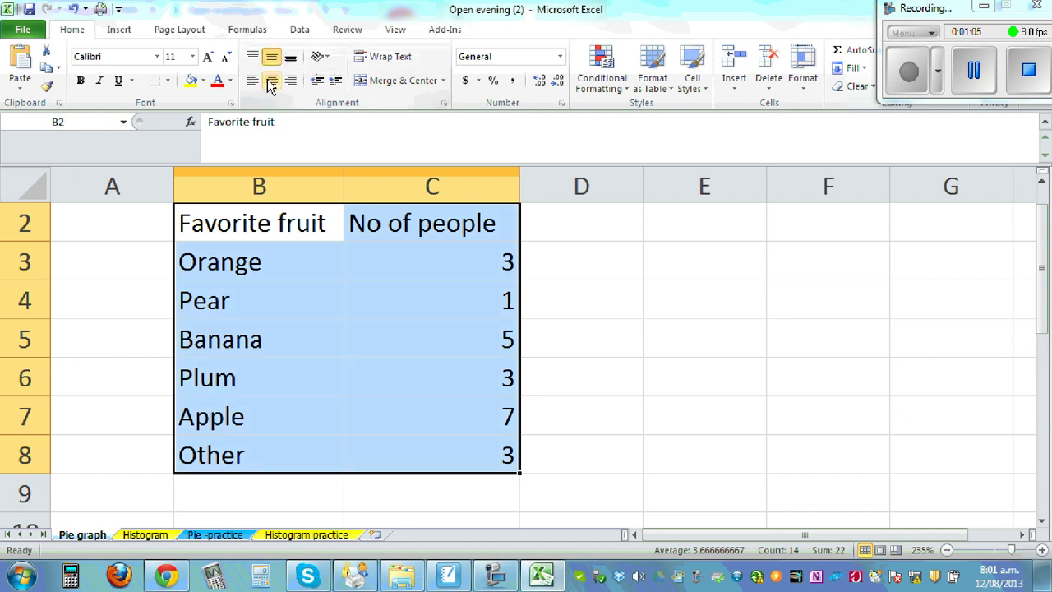
pyautogui.click(271, 80)
pyautogui.click(724, 301)
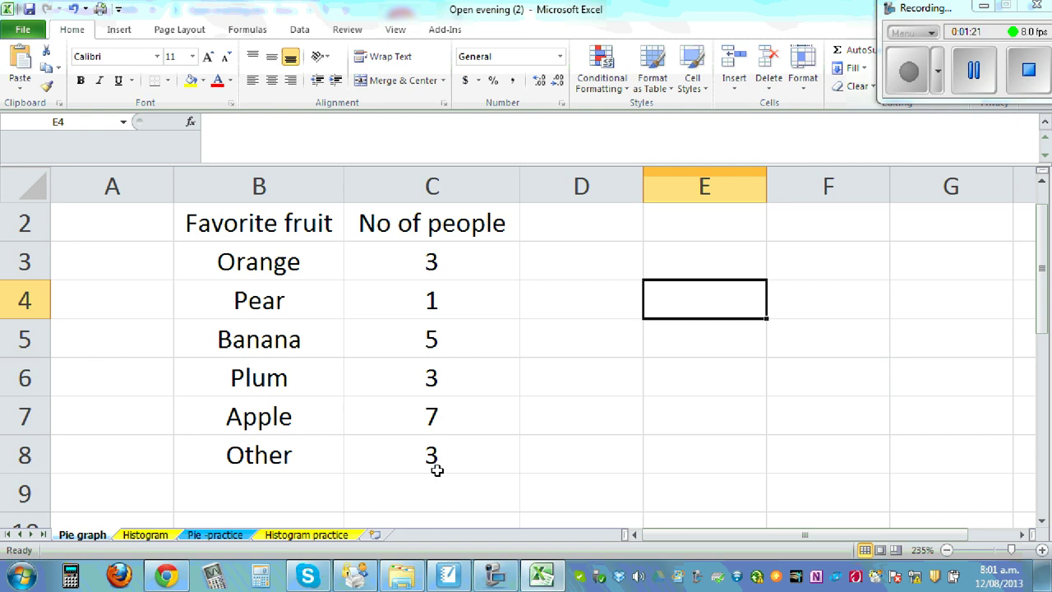
# Enter the label Total in cell B9.
pyautogui.click(223, 493)
pyautogui.write('Total')
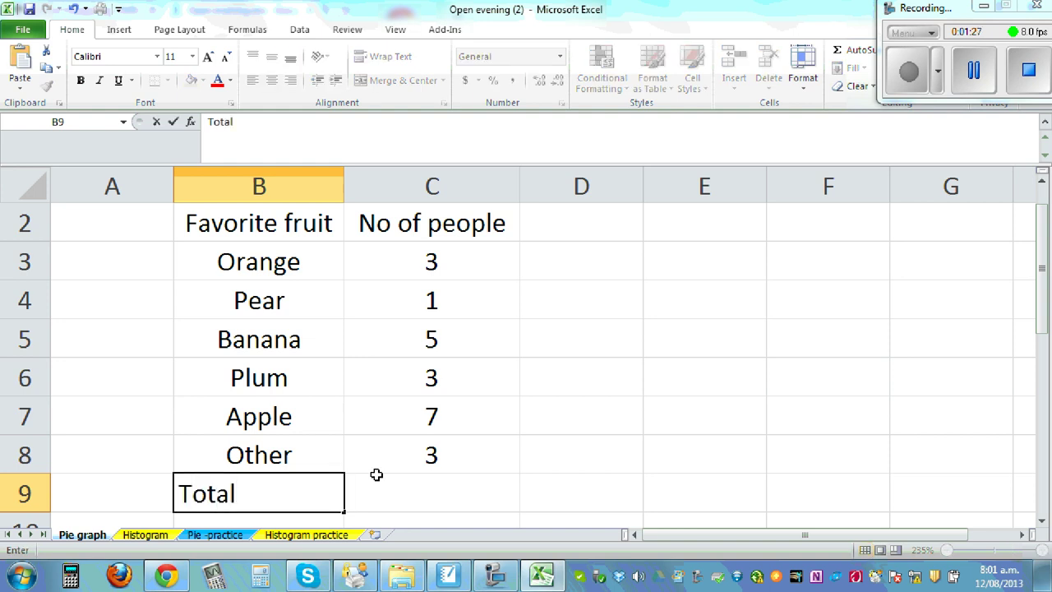
pyautogui.click(428, 496)
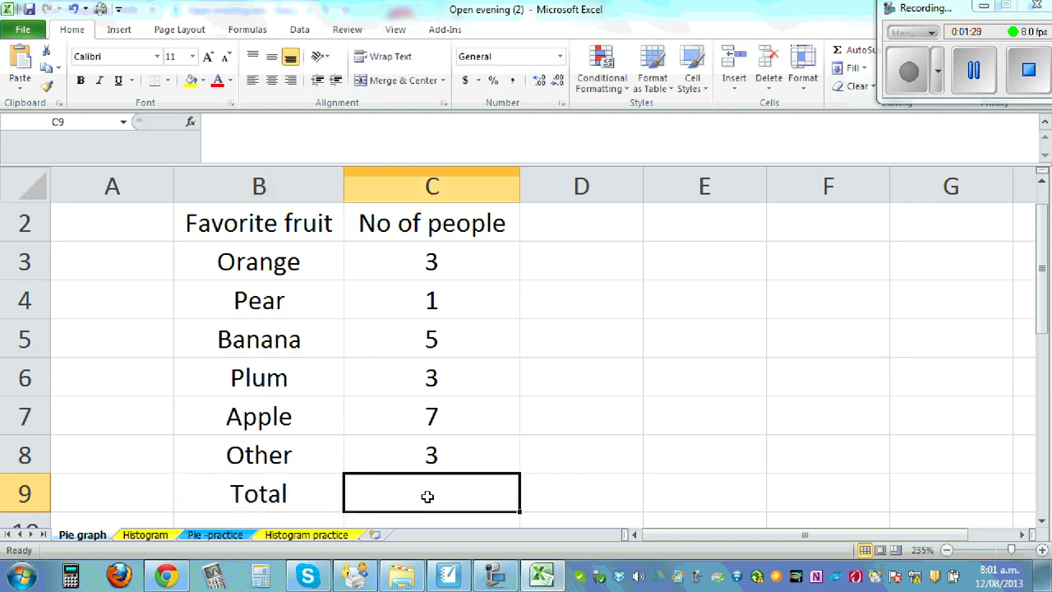
# Put =SUM(C3:C8) in C9 to total 22 people, and centre it.
pyautogui.write('=sum')
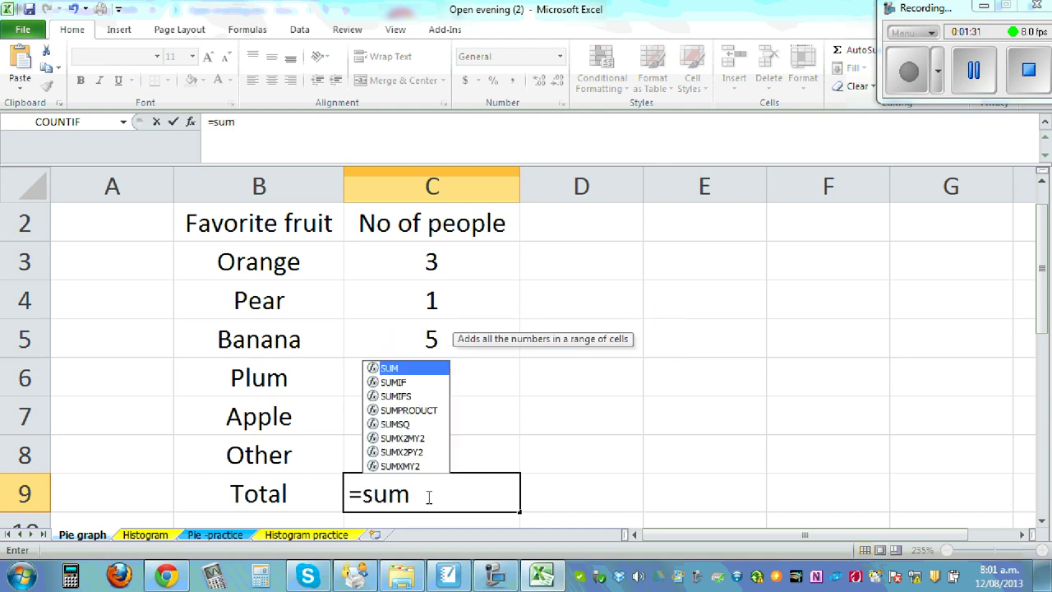
pyautogui.write('(')
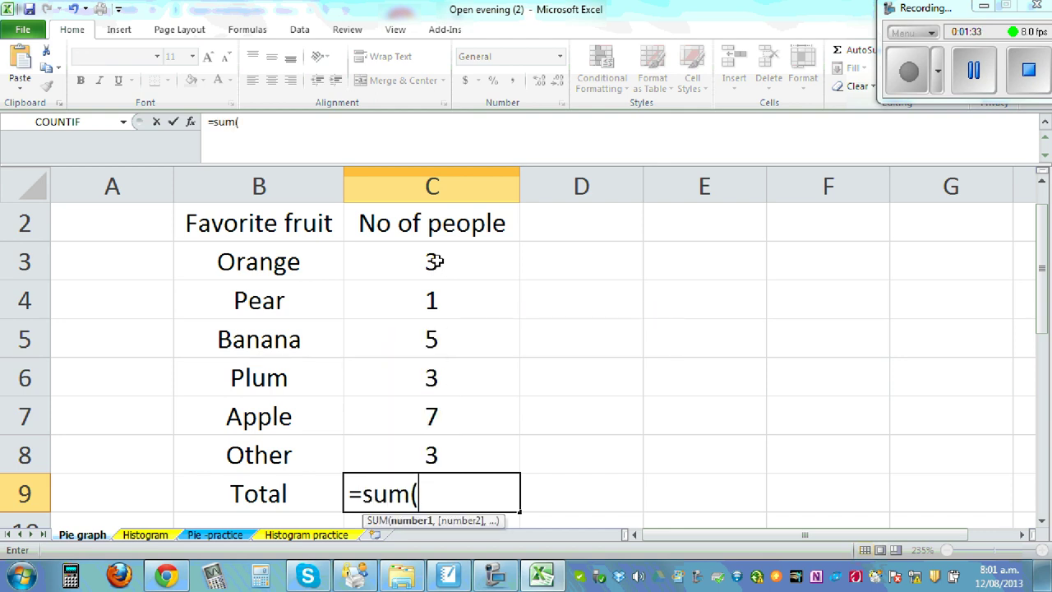
pyautogui.moveTo(434, 261); pyautogui.dragTo(435, 458)
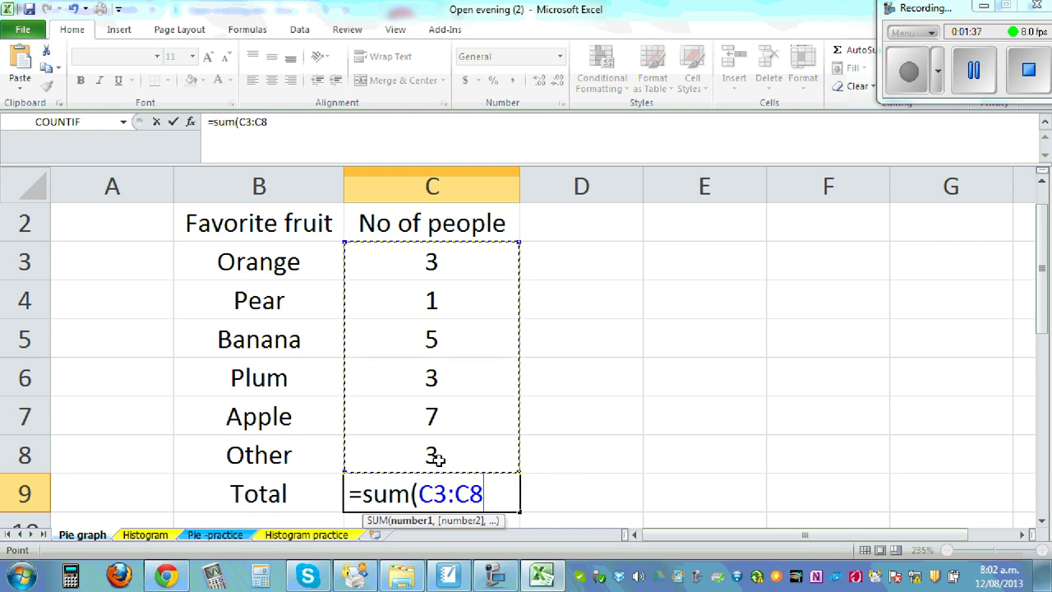
pyautogui.press('Return')
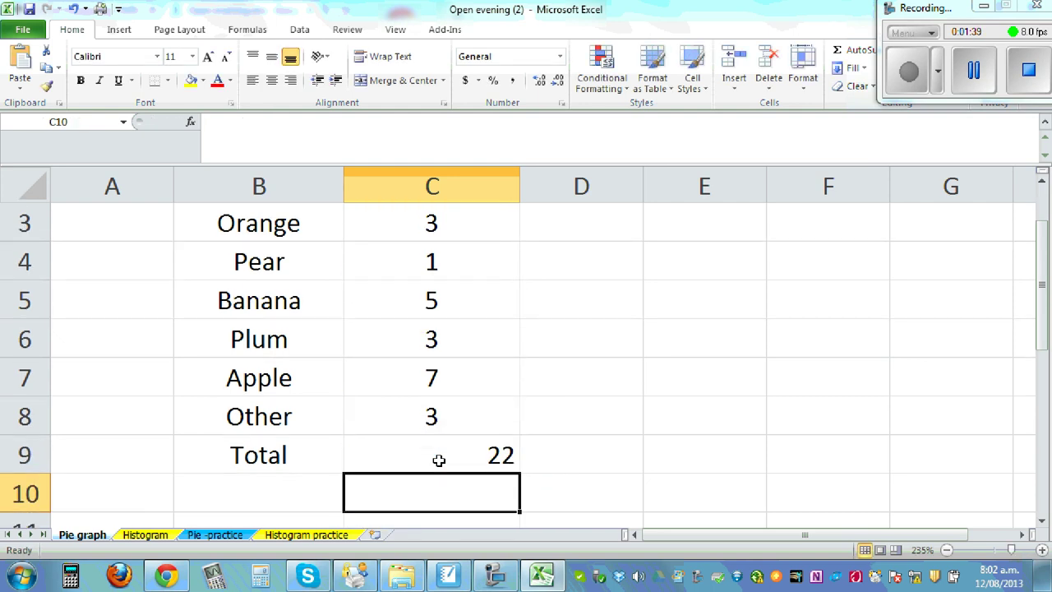
pyautogui.click(439, 461)
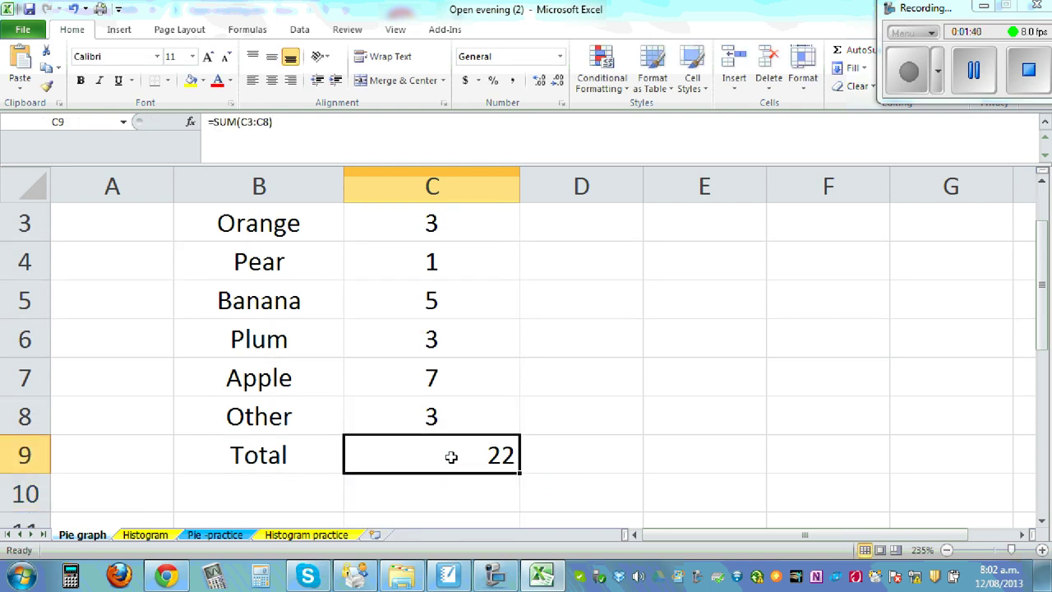
pyautogui.click(271, 80)
pyautogui.click(629, 364)
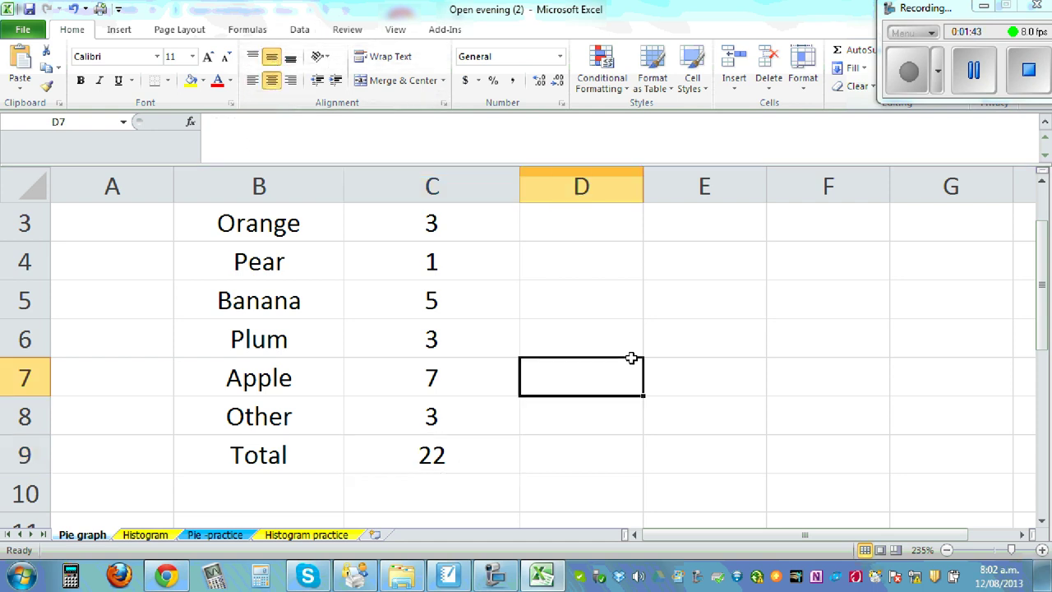
pyautogui.scroll(1, 665, 342)
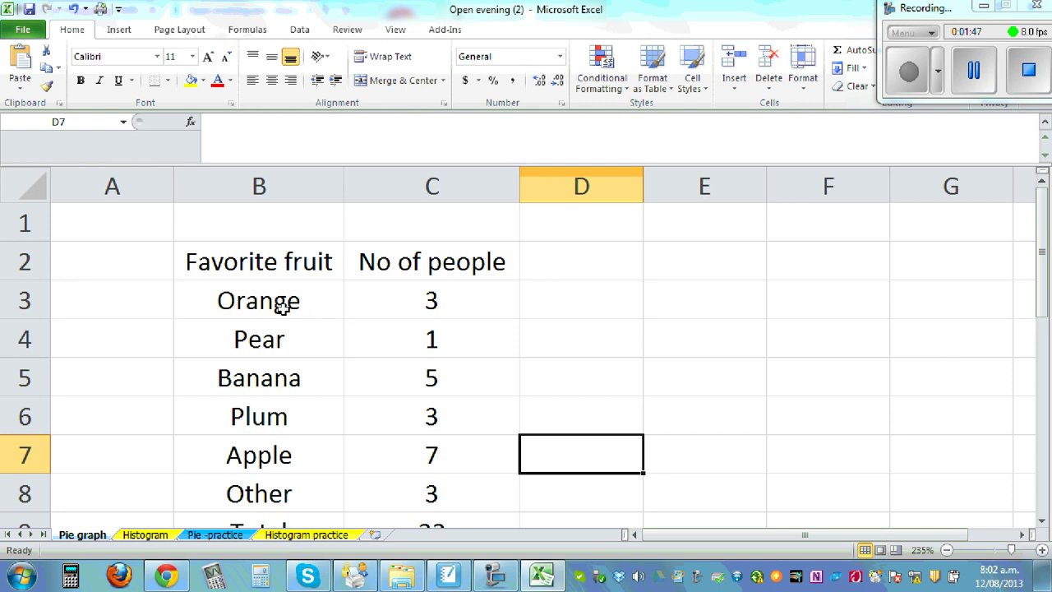
pyautogui.scroll(-1, 562, 326)
pyautogui.scroll(1, 560, 342)
# Insert a 2-D pie chart of the fruit data in B2:C8.
pyautogui.scroll(-1, 700, 329)
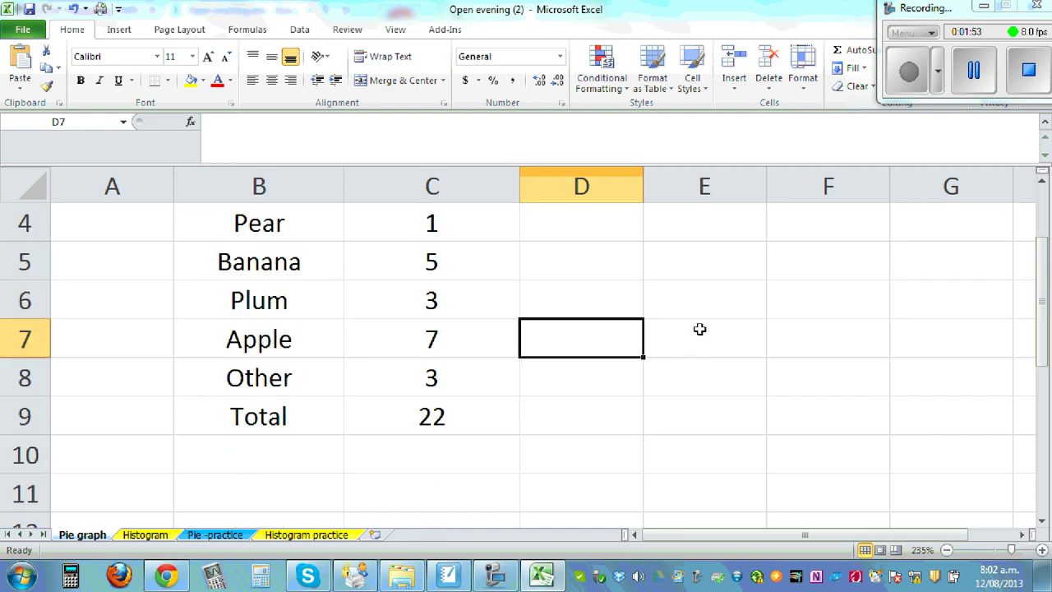
pyautogui.scroll(1, 699, 328)
pyautogui.scroll(-2, 707, 321)
pyautogui.scroll(2, 707, 322)
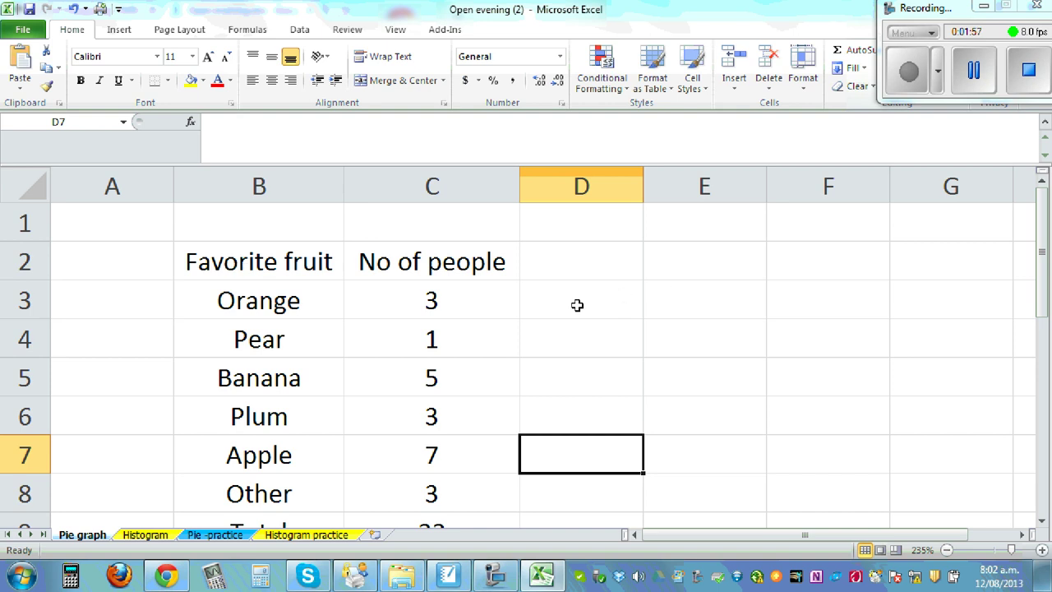
pyautogui.moveTo(199, 256); pyautogui.dragTo(444, 488)
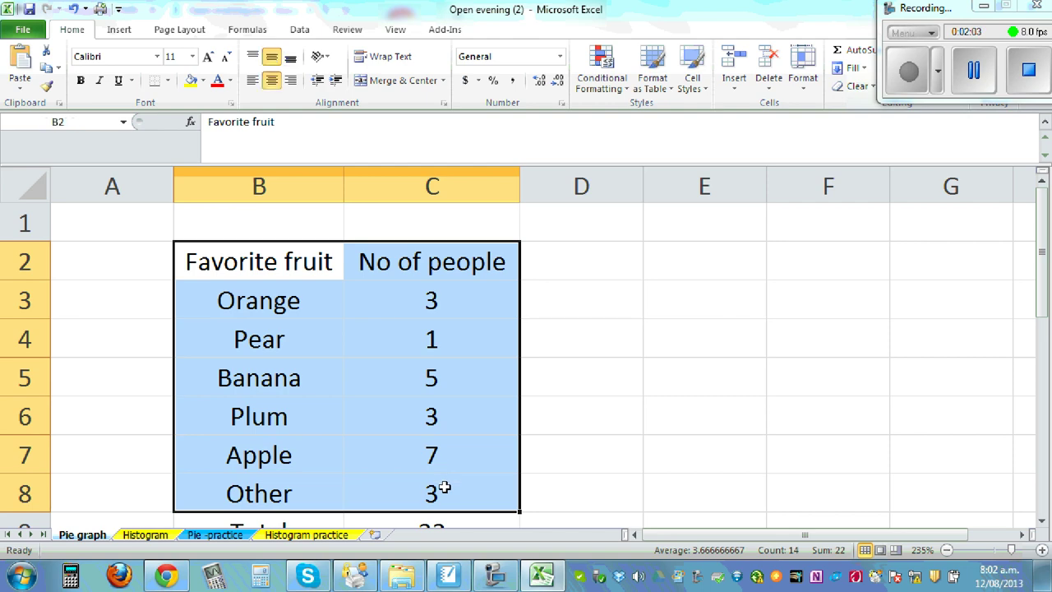
pyautogui.click(125, 32)
pyautogui.click(389, 82)
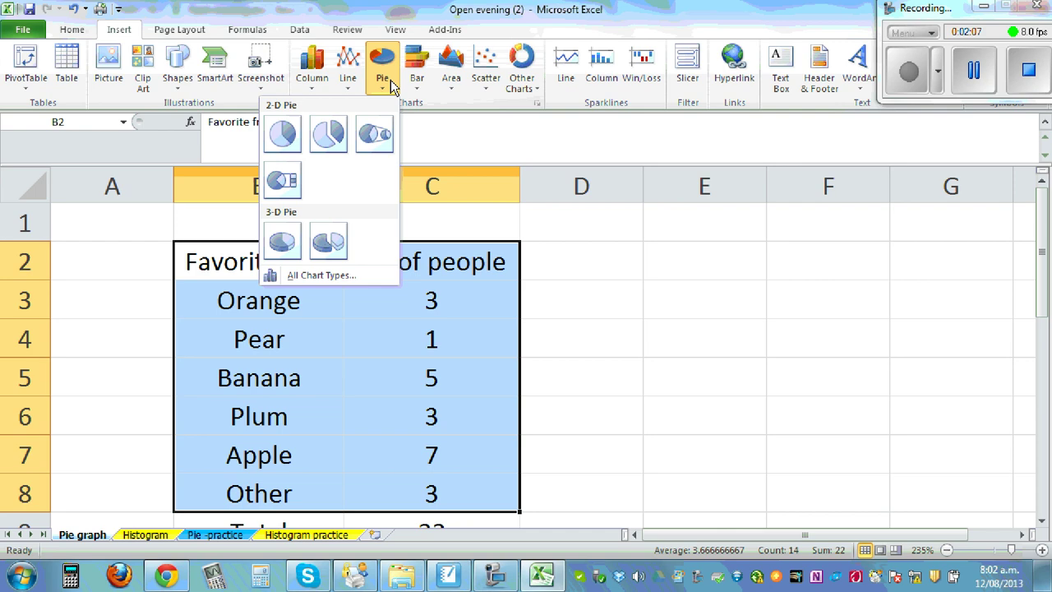
pyautogui.click(293, 139)
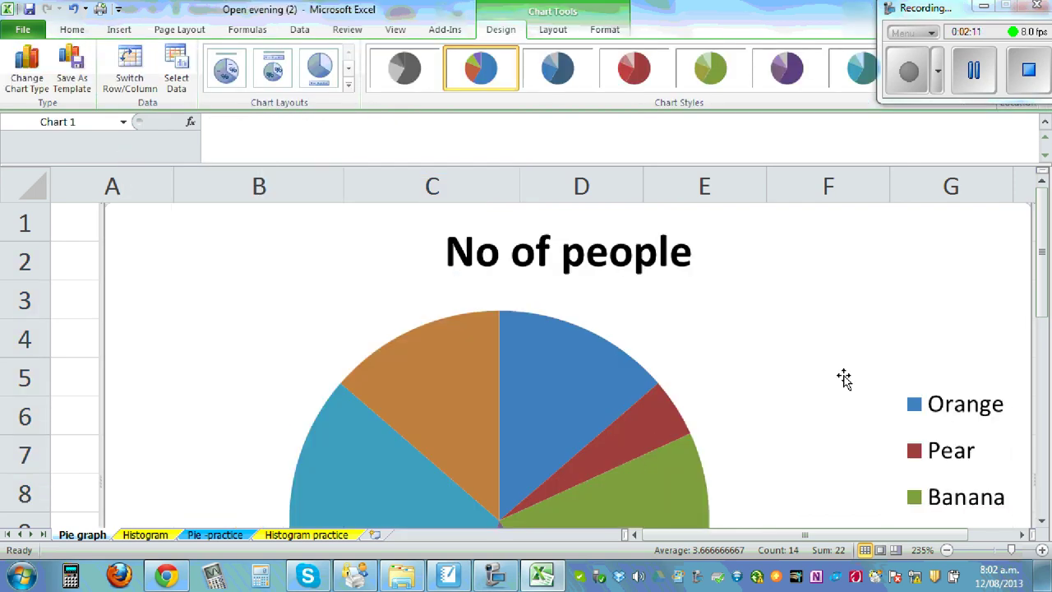
# Move the pie chart left and shrink it so the Total row shows.
pyautogui.scroll(-2, 847, 384)
pyautogui.scroll(-3, 871, 391)
pyautogui.scroll(3, 909, 392)
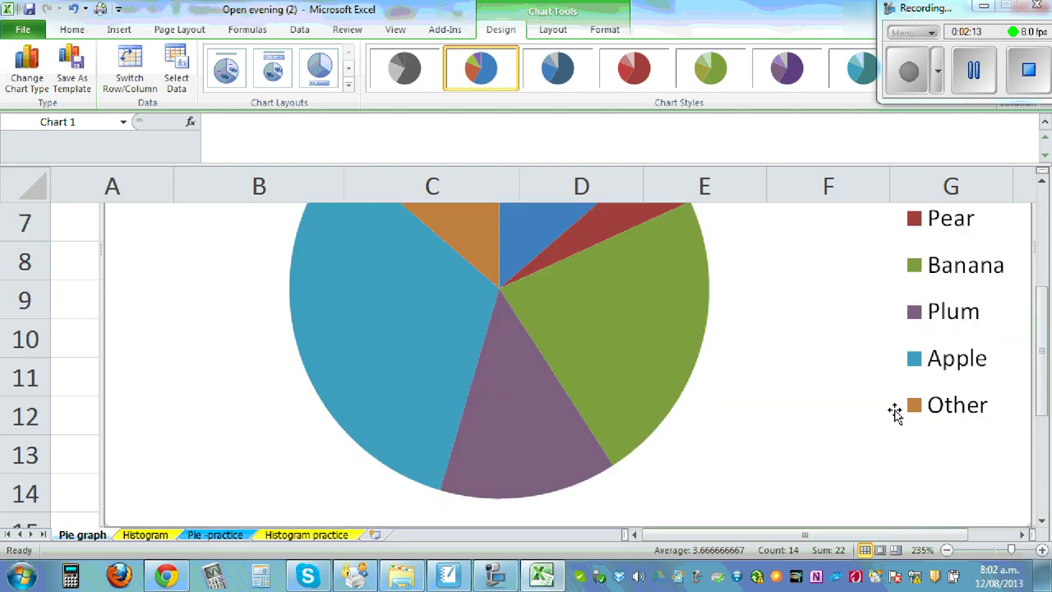
pyautogui.scroll(-1, 959, 503)
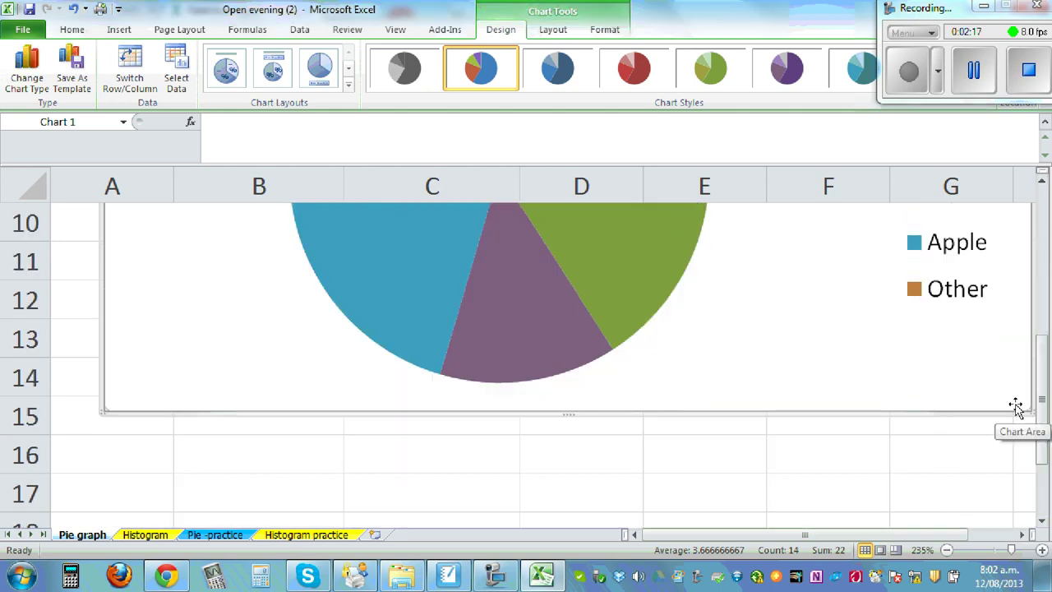
pyautogui.moveTo(1023, 411); pyautogui.dragTo(814, 283)
pyautogui.scroll(3, 813, 336)
pyautogui.moveTo(632, 347); pyautogui.dragTo(632, 279)
pyautogui.scroll(-1, 869, 451)
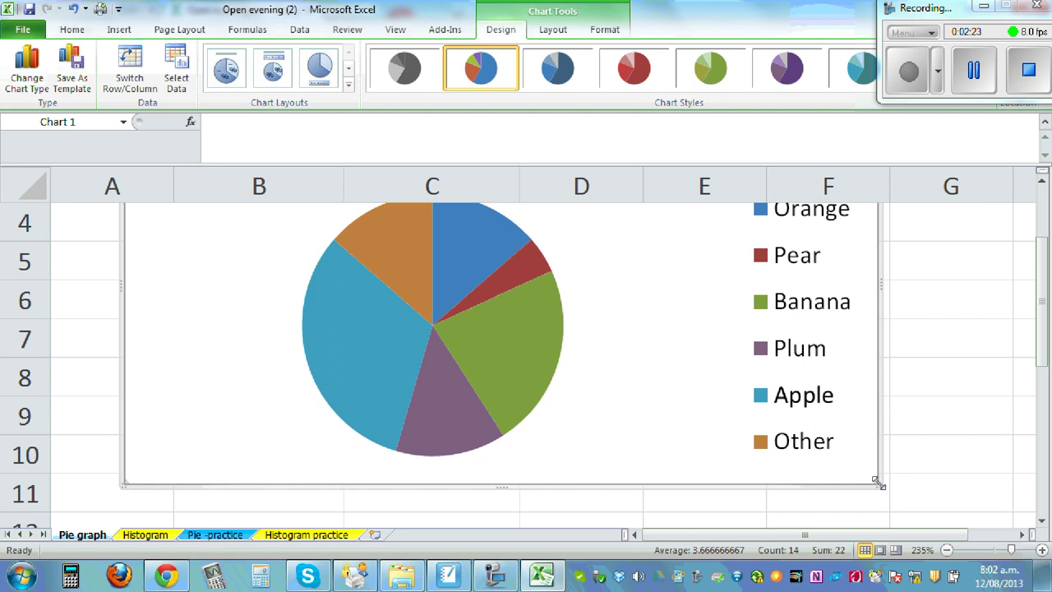
pyautogui.moveTo(879, 484); pyautogui.dragTo(818, 403)
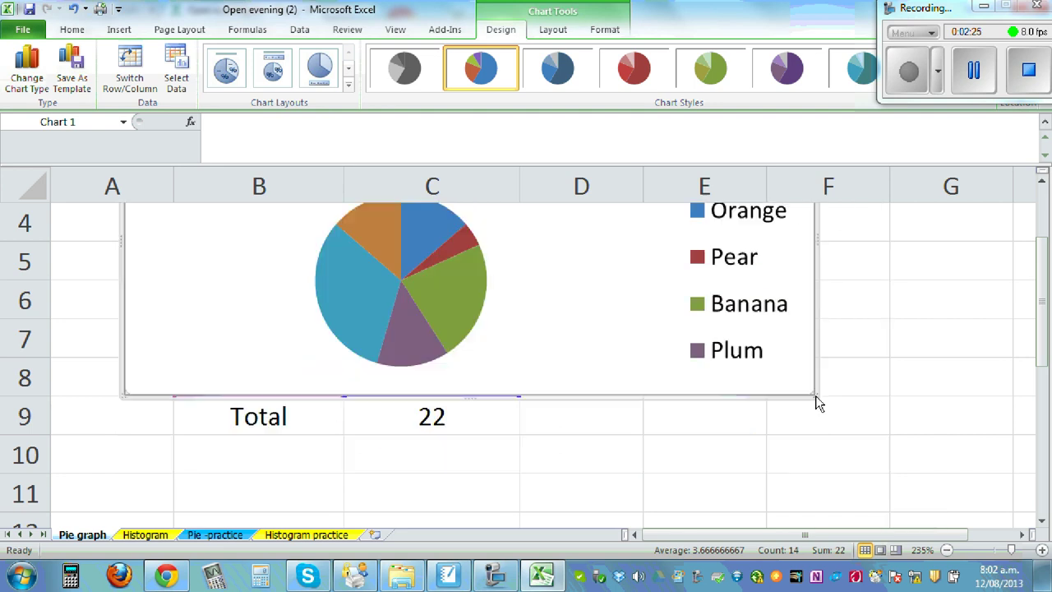
pyautogui.scroll(1, 928, 421)
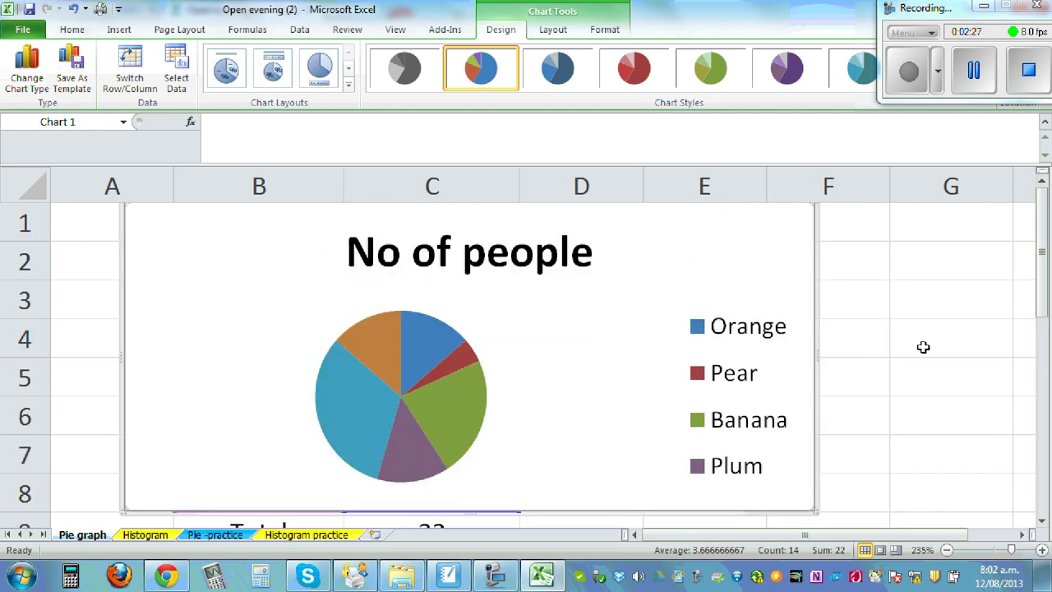
pyautogui.moveTo(787, 255); pyautogui.dragTo(819, 296)
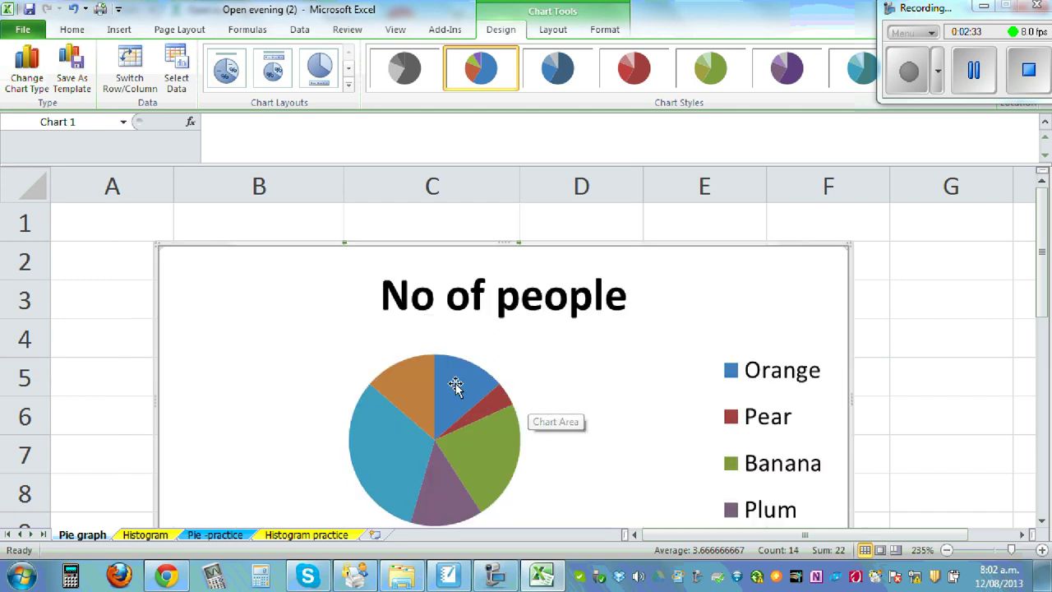
# Make the chart slightly smaller and drag it down below the fruit table.
pyautogui.moveTo(498, 411)
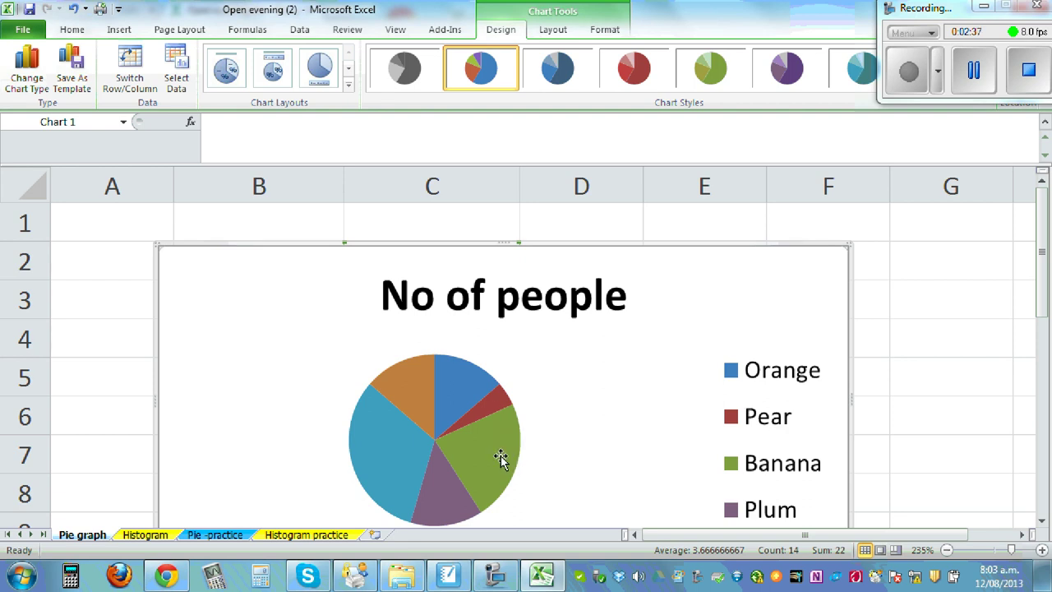
pyautogui.scroll(-1, 679, 399)
pyautogui.scroll(1, 679, 371)
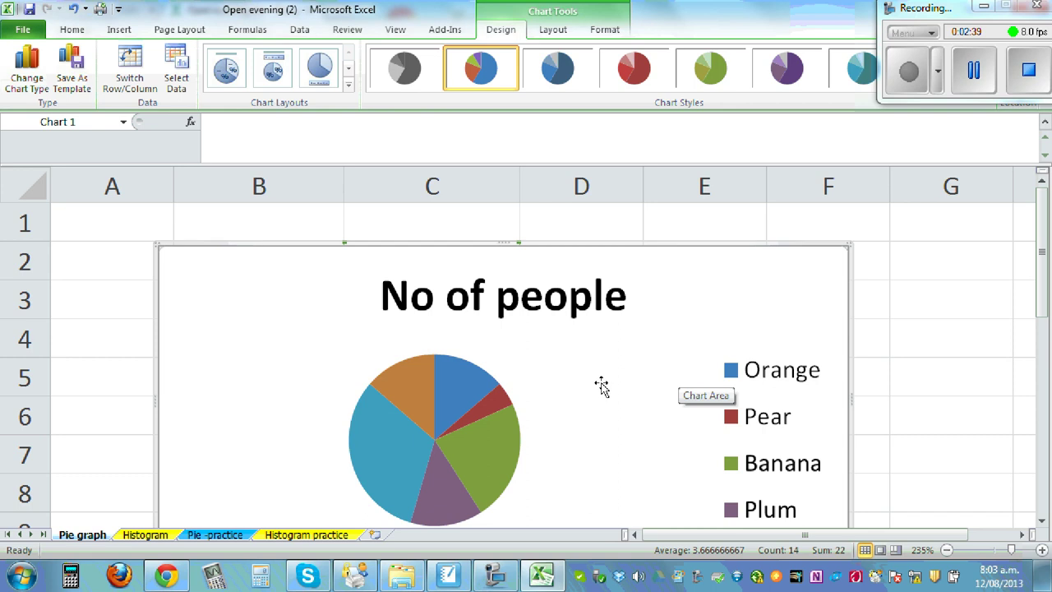
pyautogui.scroll(-1, 602, 386)
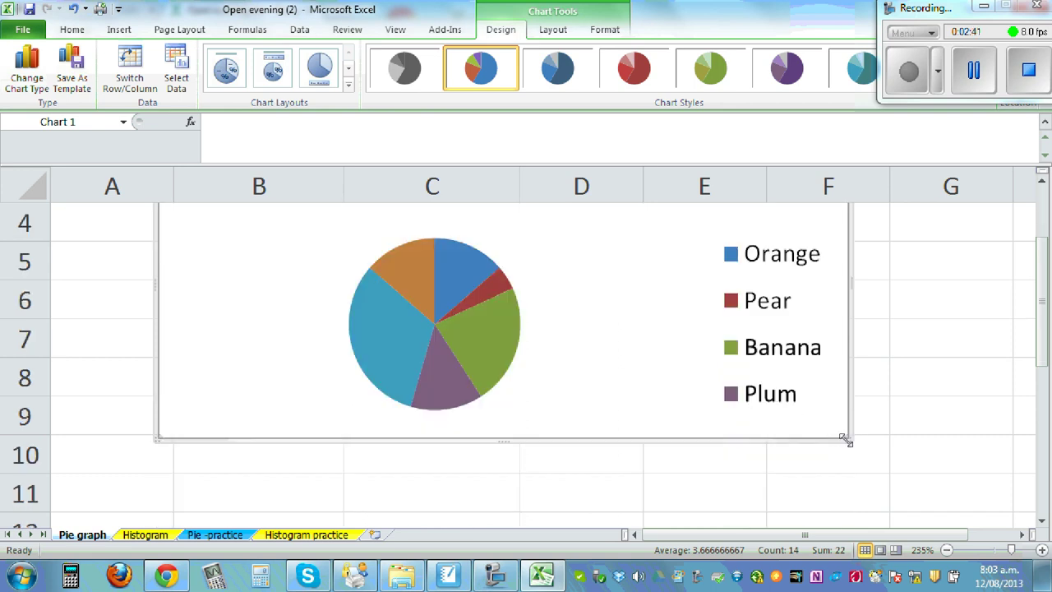
pyautogui.moveTo(847, 442); pyautogui.dragTo(806, 393)
pyautogui.scroll(1, 852, 414)
pyautogui.moveTo(555, 251); pyautogui.dragTo(619, 372)
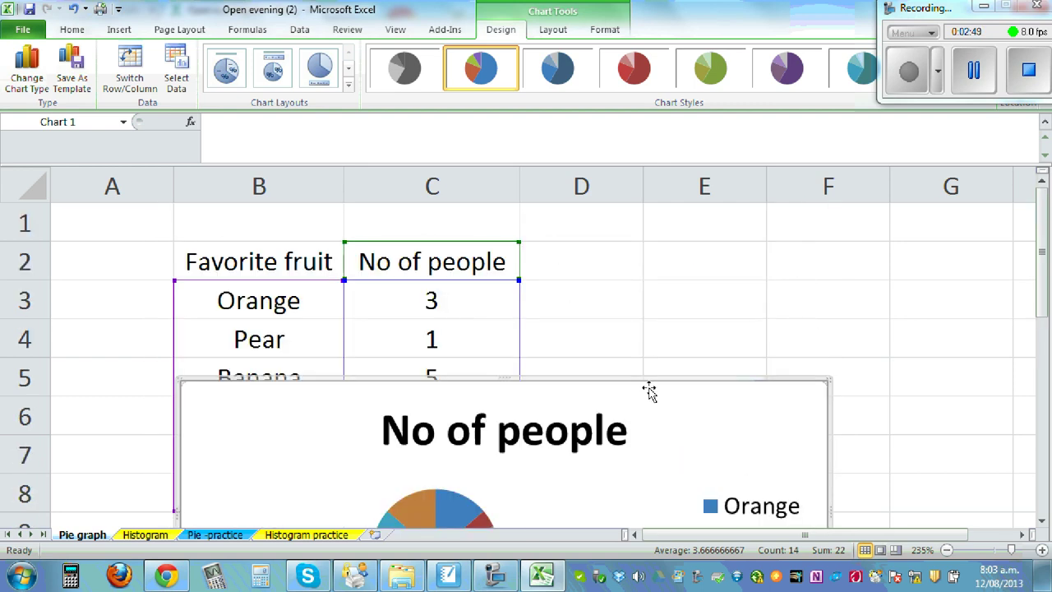
pyautogui.scroll(-2, 624, 289)
pyautogui.scroll(1, 625, 290)
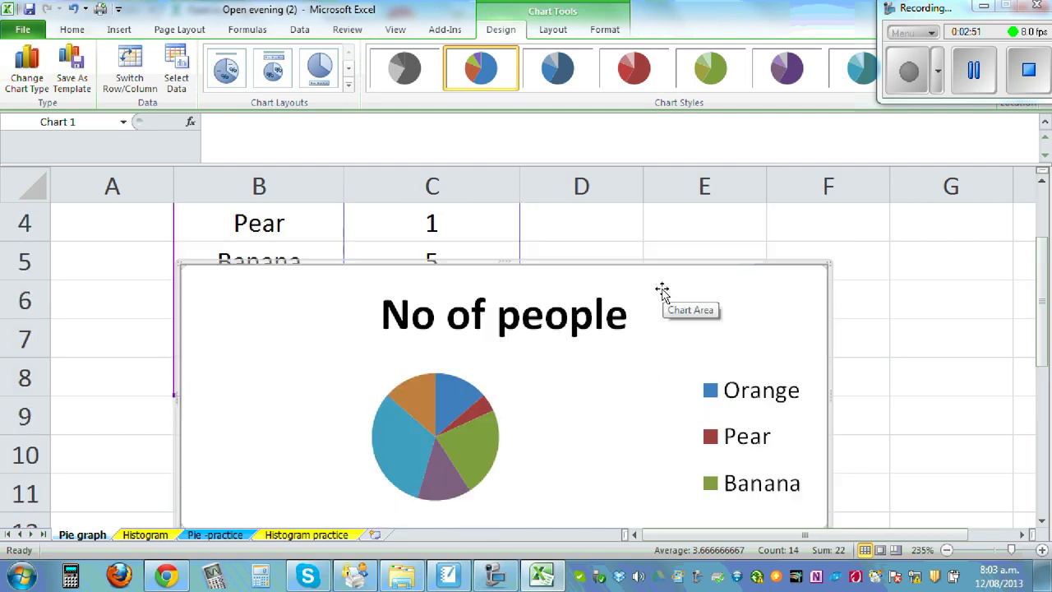
pyautogui.moveTo(636, 270); pyautogui.dragTo(622, 427)
pyautogui.scroll(1, 658, 379)
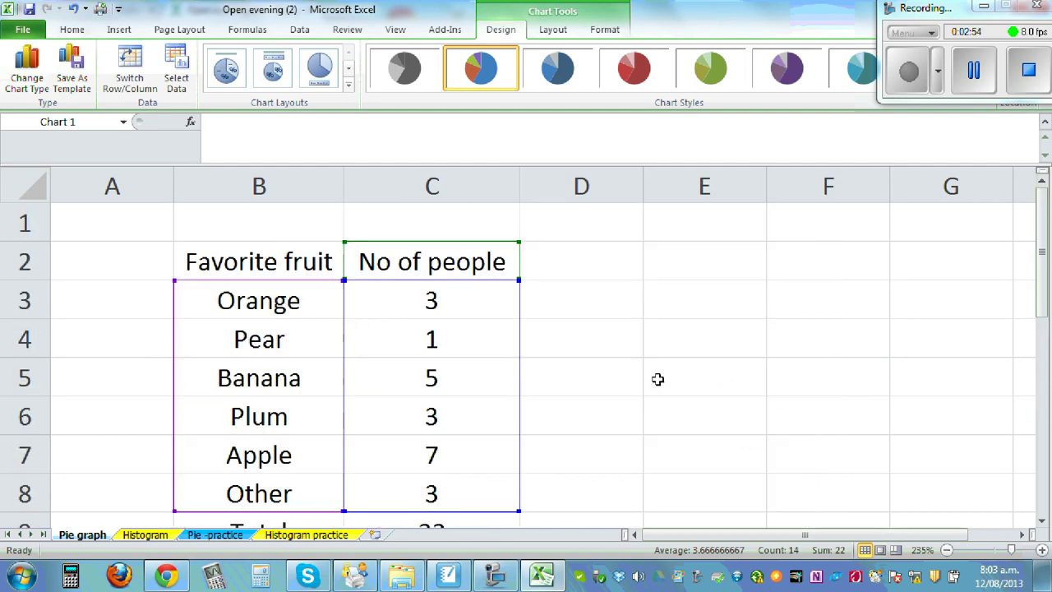
# Add a '% of people' heading in D2 and widen column D to fit.
pyautogui.click(557, 253)
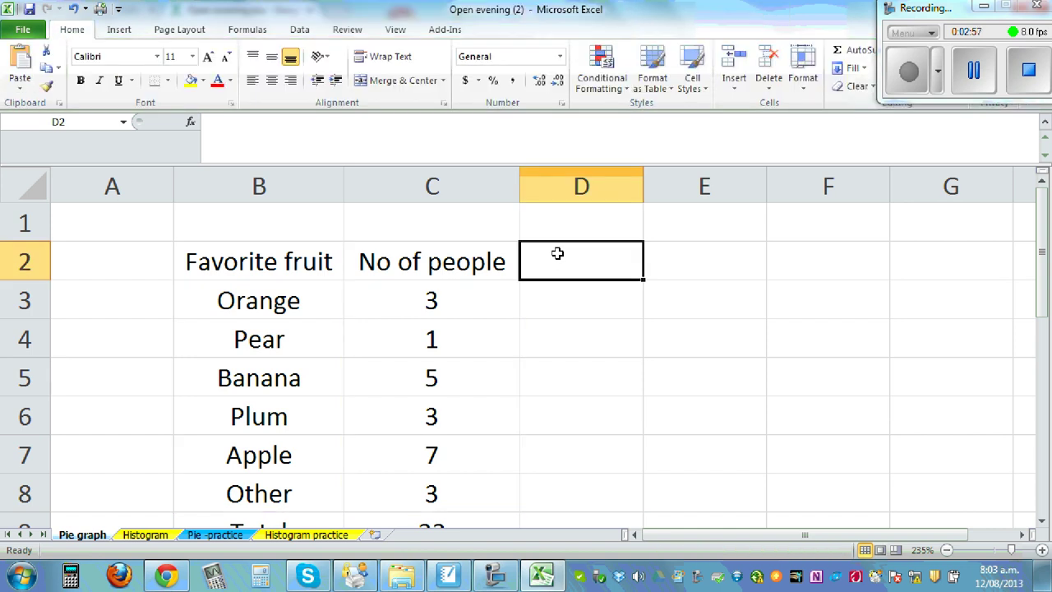
pyautogui.write('% of per')
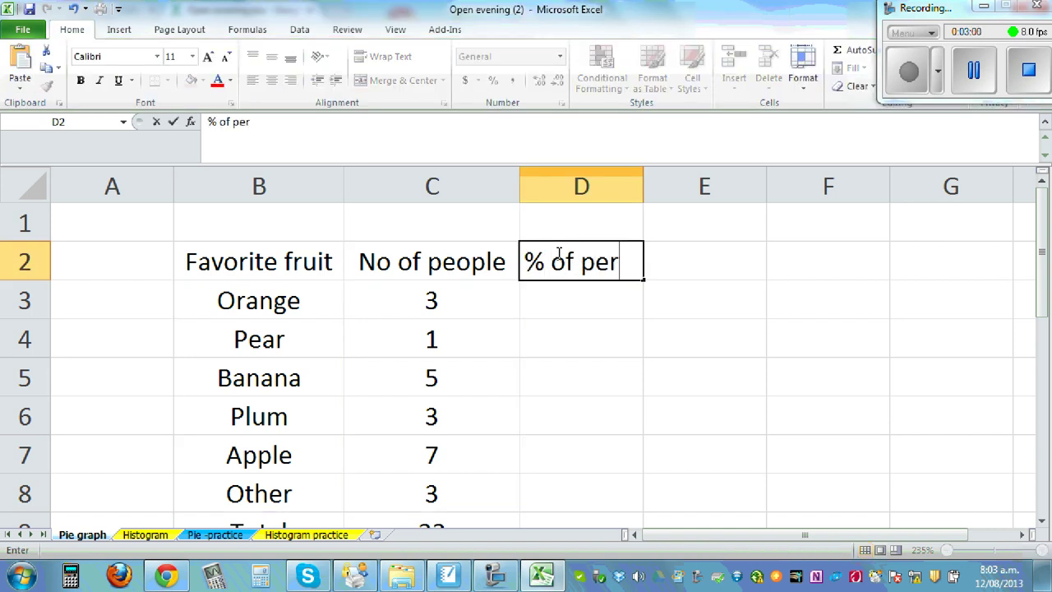
pyautogui.press('BackSpace')
pyautogui.write('ople')
pyautogui.click(783, 315)
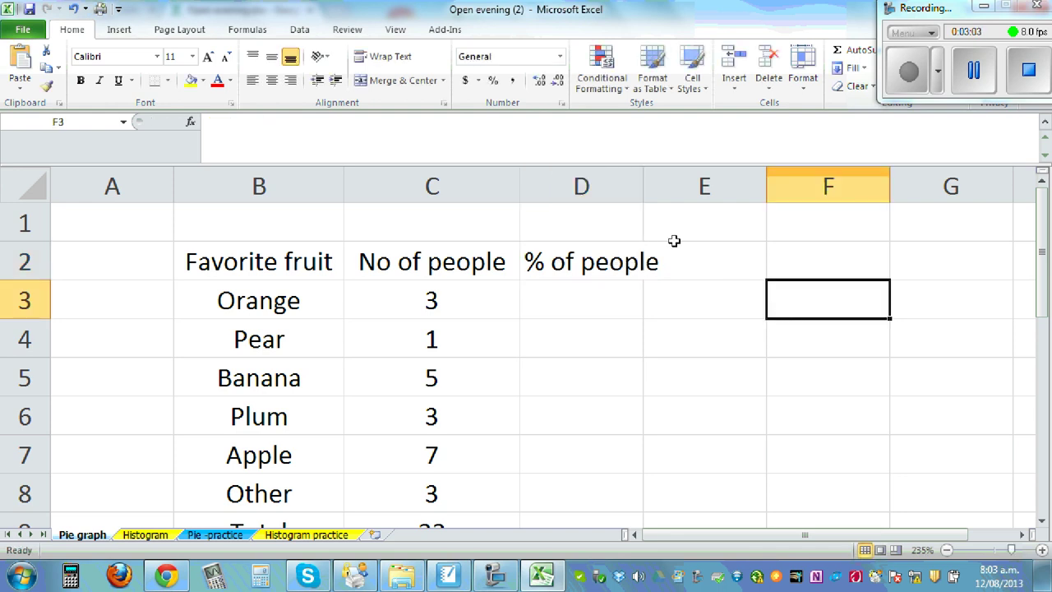
pyautogui.moveTo(643, 181); pyautogui.dragTo(667, 186)
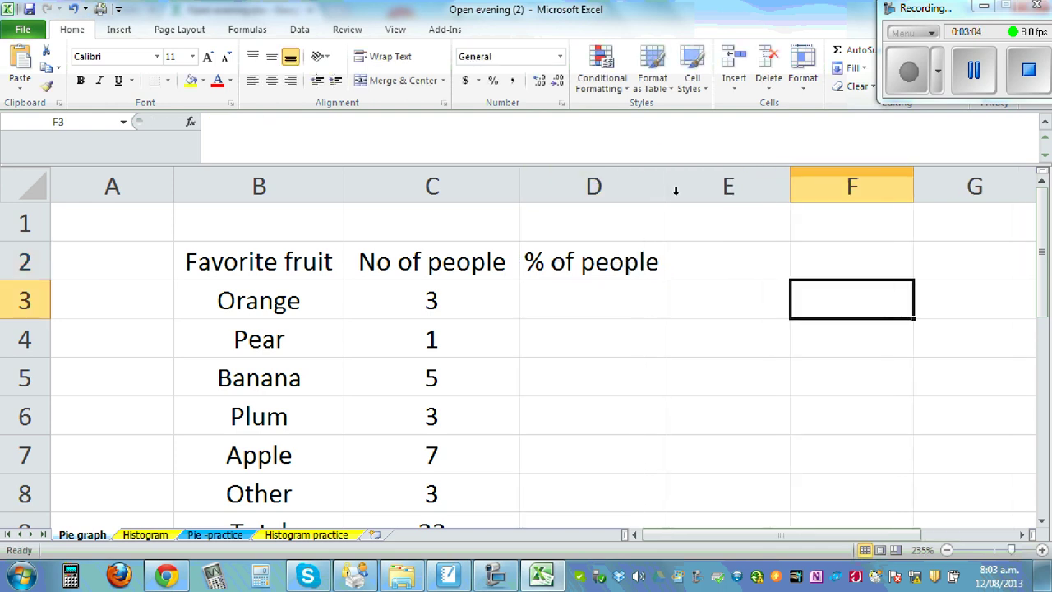
# Enter =C3/C9*100 in D3, giving Orange's share as 13.636364.
pyautogui.click(559, 303)
pyautogui.write('=')
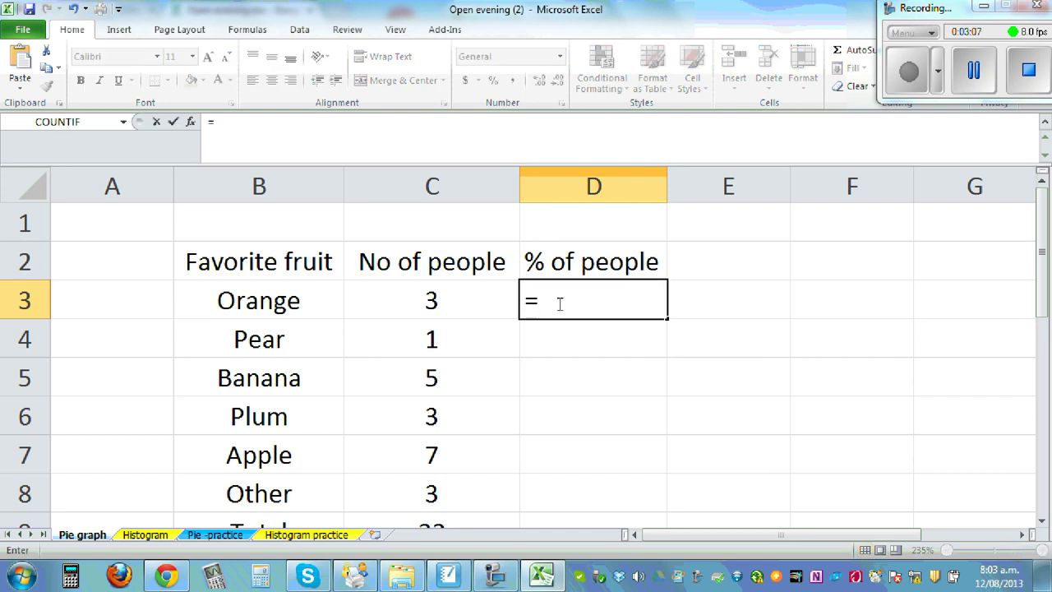
pyautogui.click(431, 301)
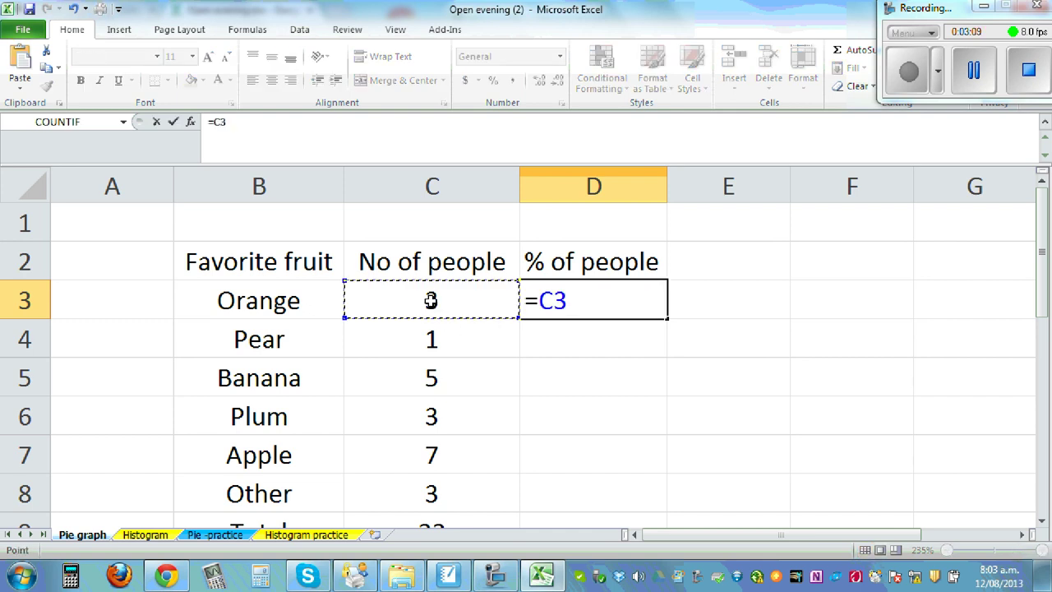
pyautogui.write('/')
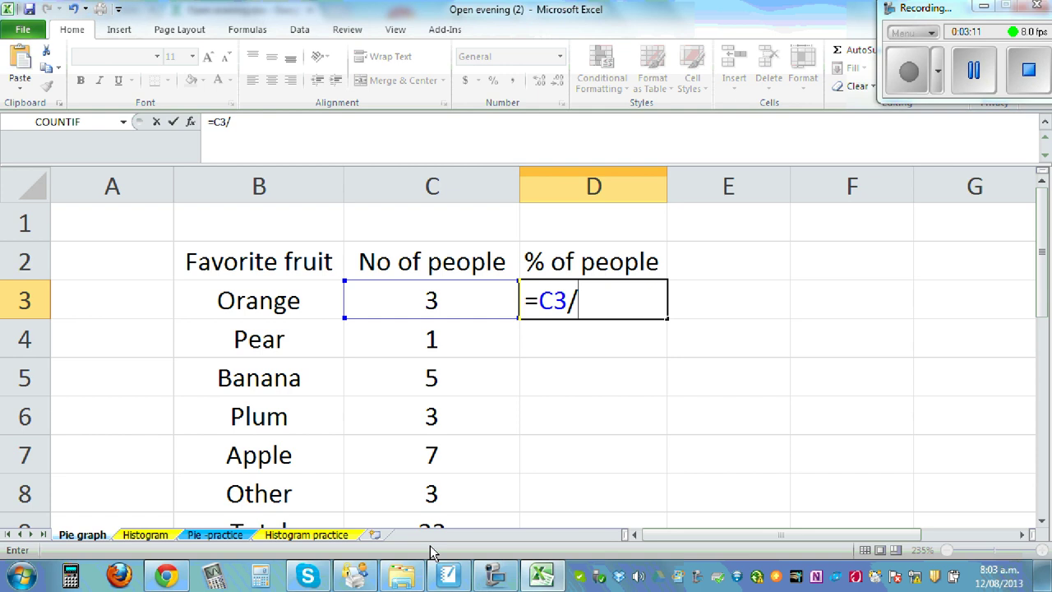
pyautogui.click(1042, 521)
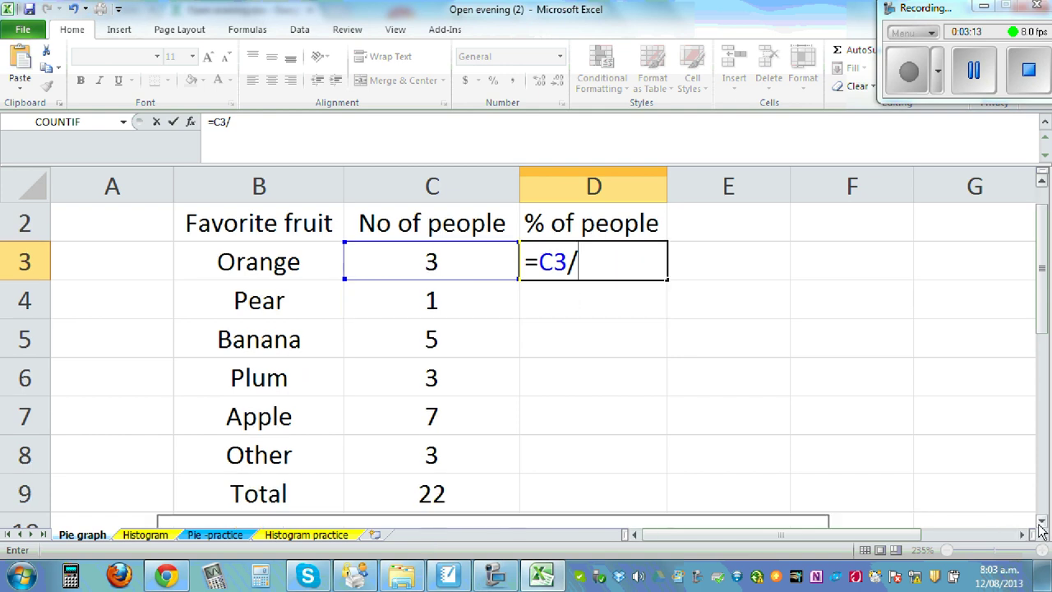
pyautogui.click(431, 496)
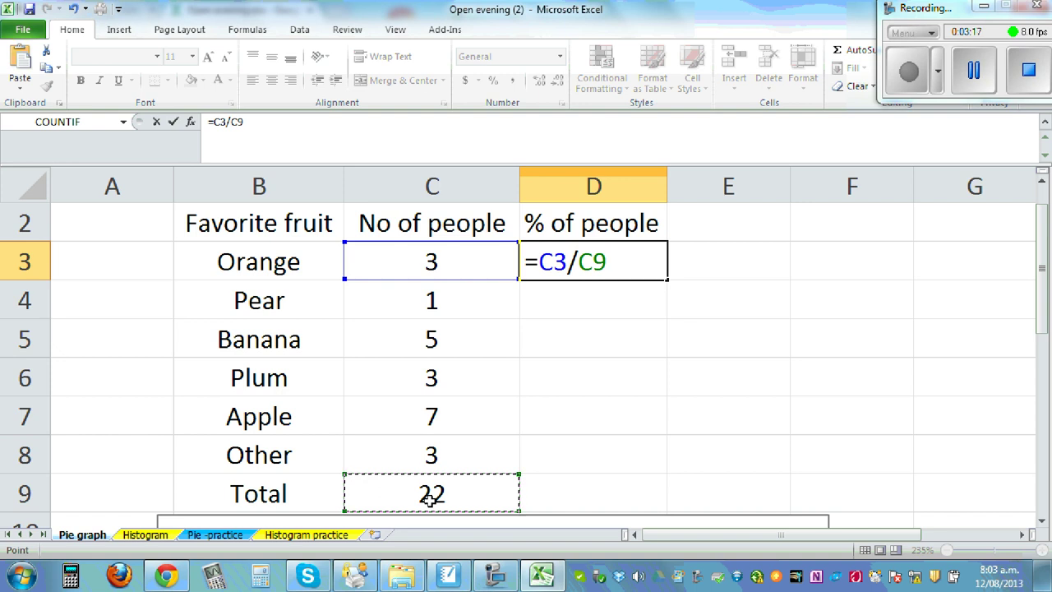
pyautogui.write('*')
pyautogui.write('100')
pyautogui.press('Return')
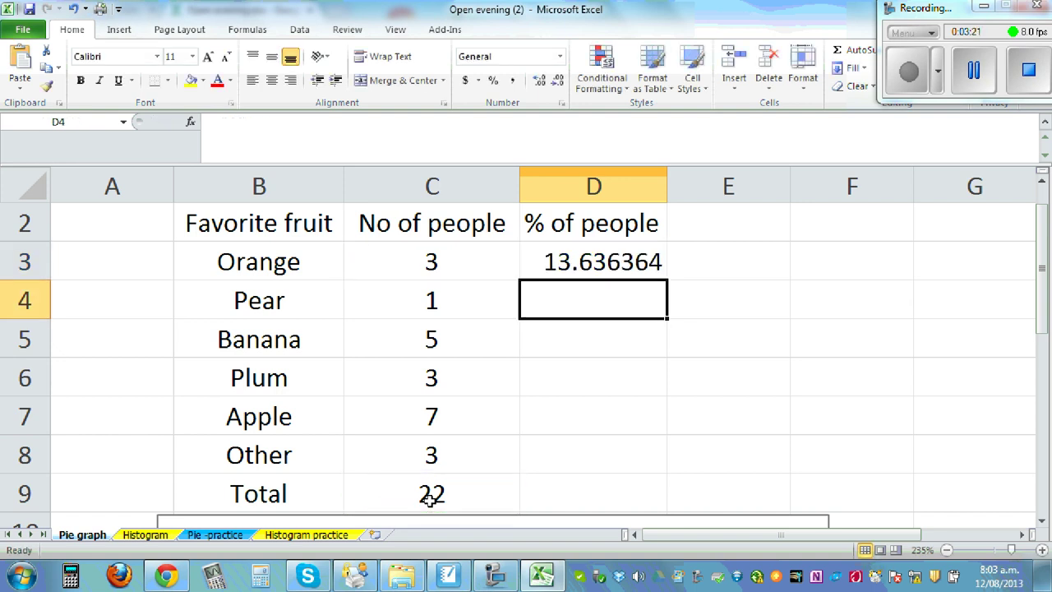
# Format D3 as Number with 0 decimal places so it reads 14.
pyautogui.click(618, 261)
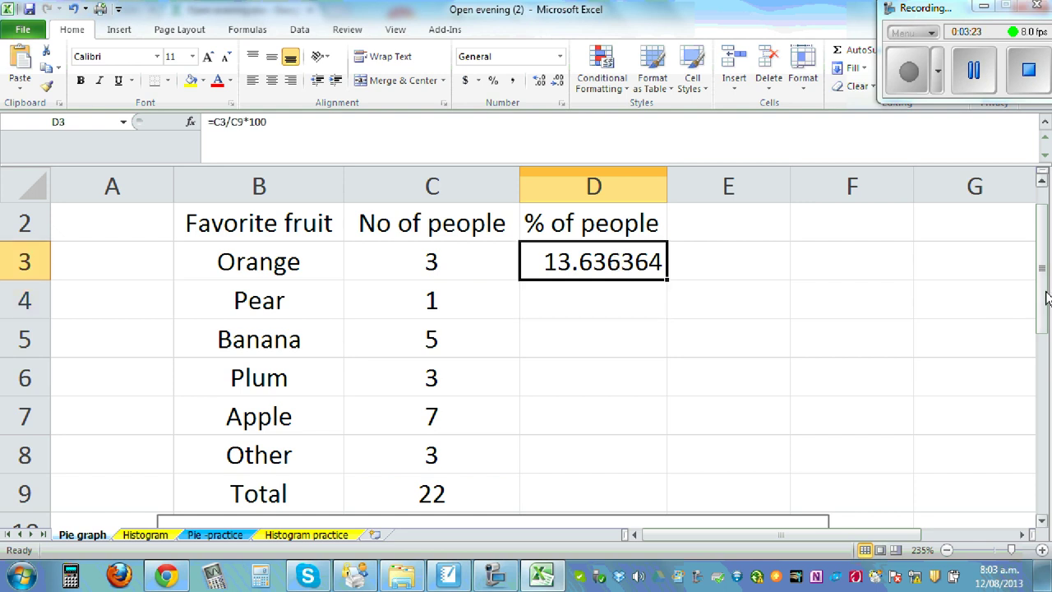
pyautogui.moveTo(1044, 298); pyautogui.dragTo(1044, 294)
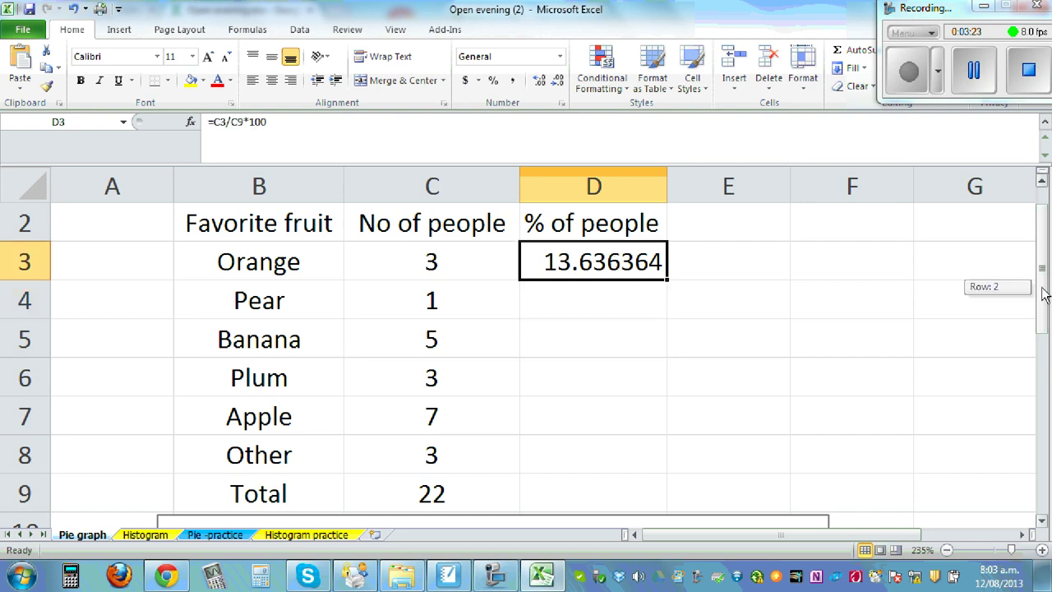
pyautogui.rightClick(564, 264)
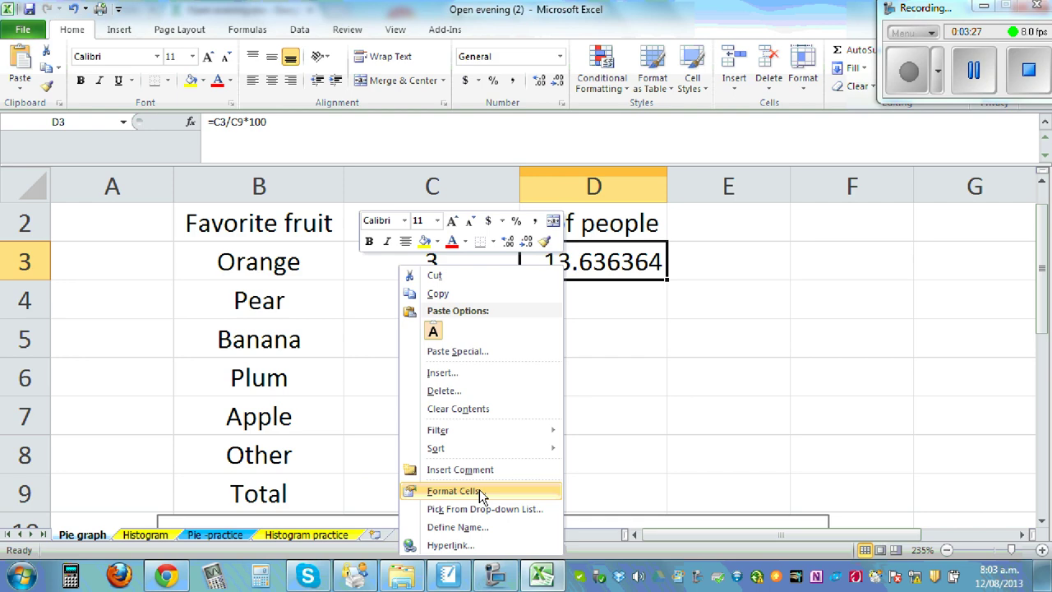
pyautogui.click(453, 491)
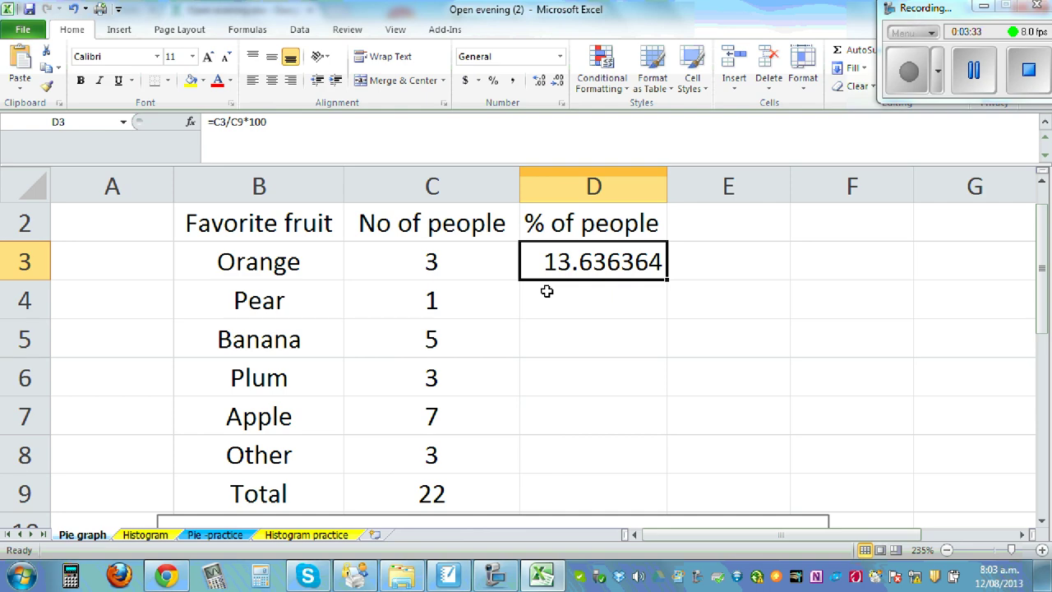
pyautogui.click(301, 261)
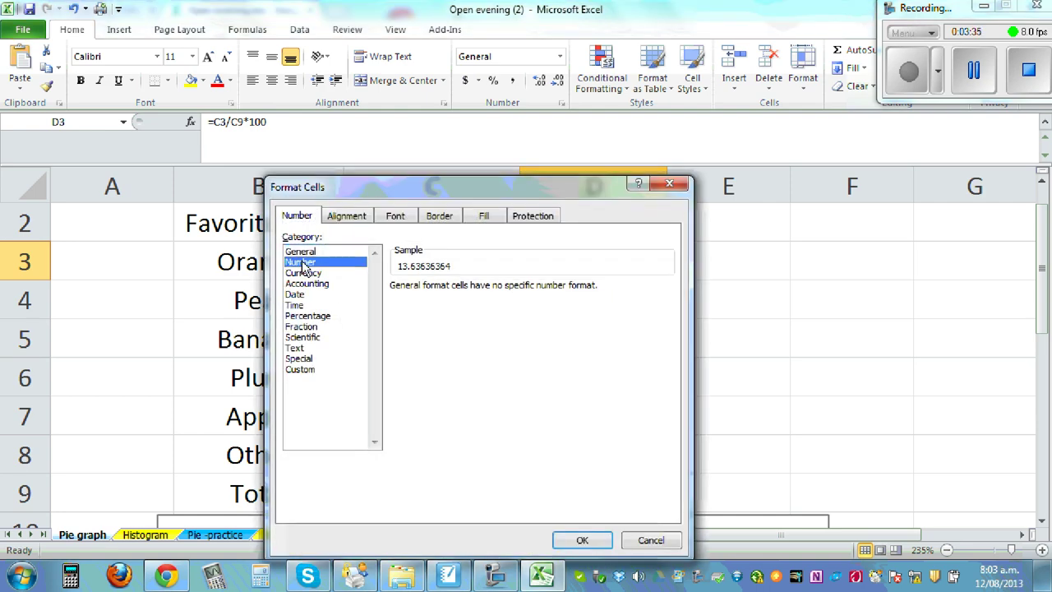
pyautogui.doubleClick(499, 292)
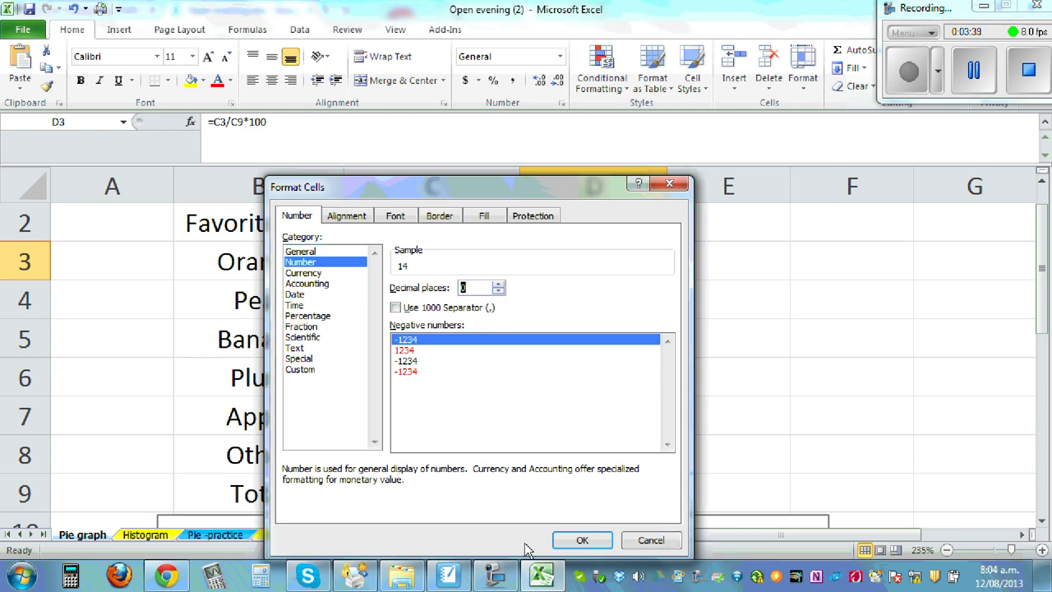
pyautogui.click(584, 540)
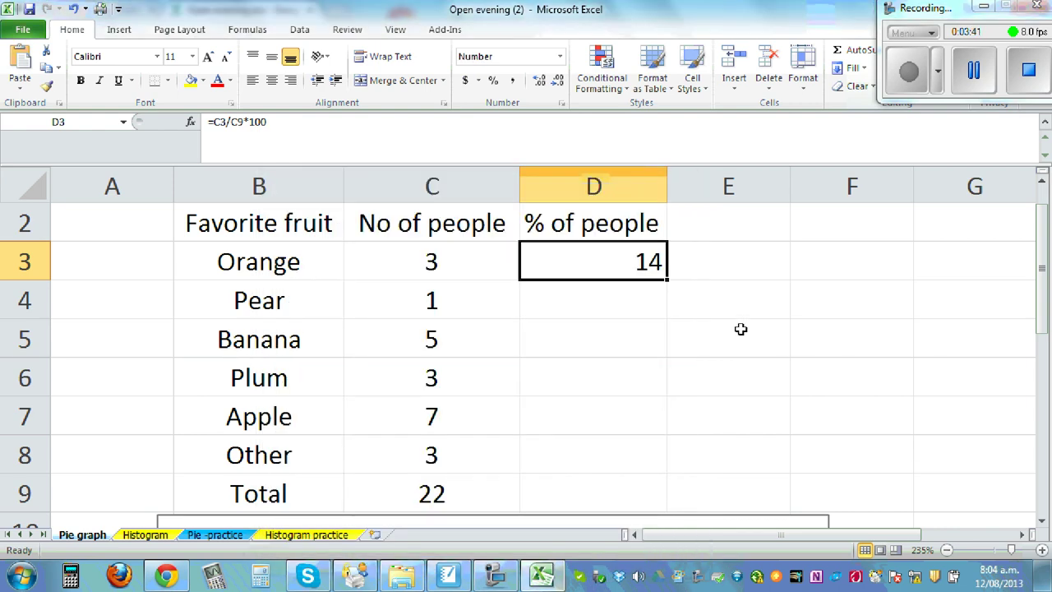
pyautogui.click(682, 271)
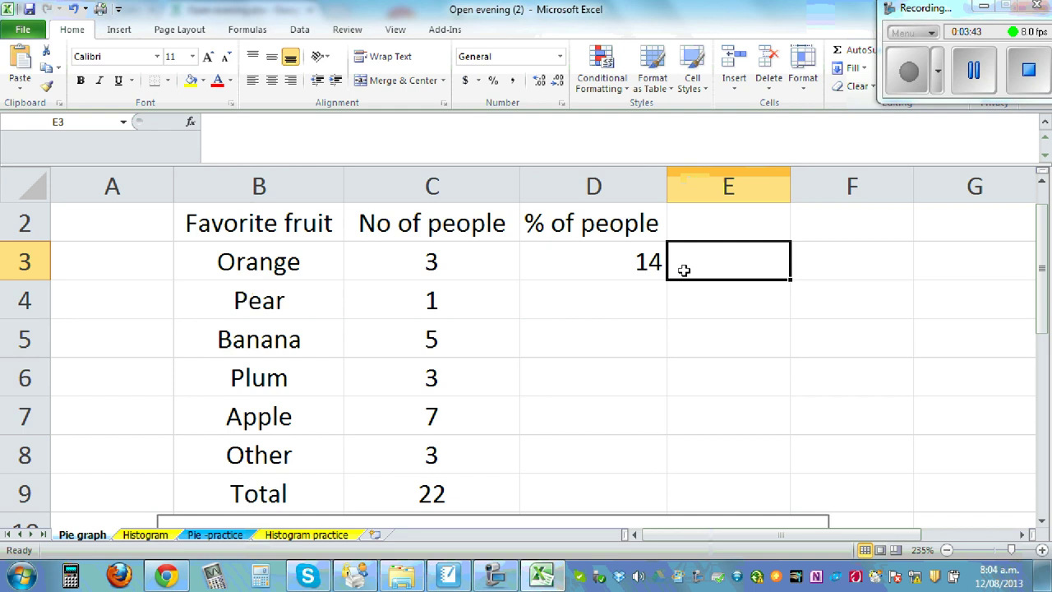
pyautogui.click(601, 263)
pyautogui.click(271, 58)
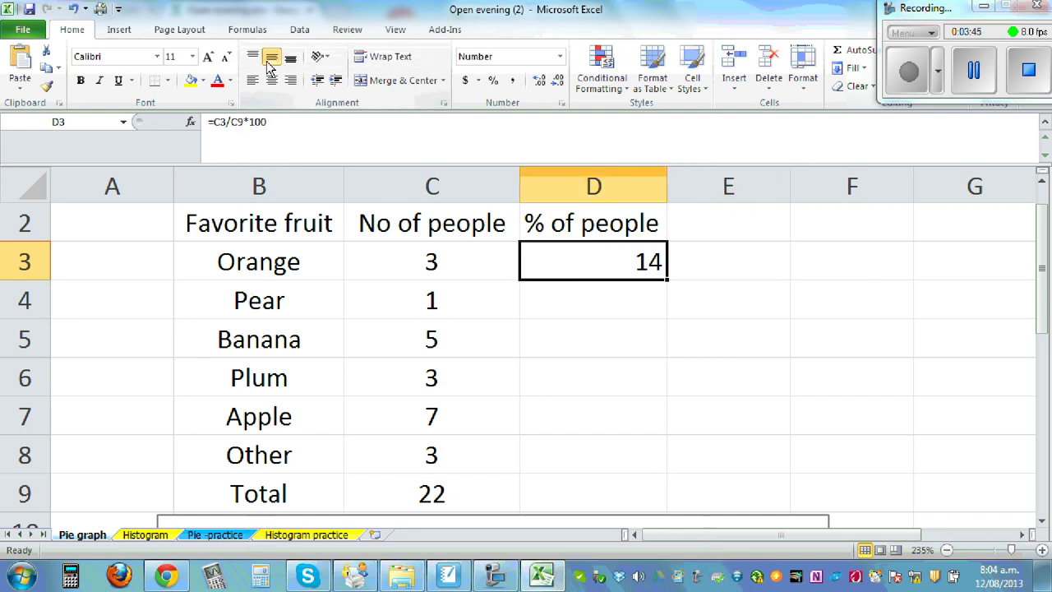
pyautogui.click(272, 80)
pyautogui.click(712, 274)
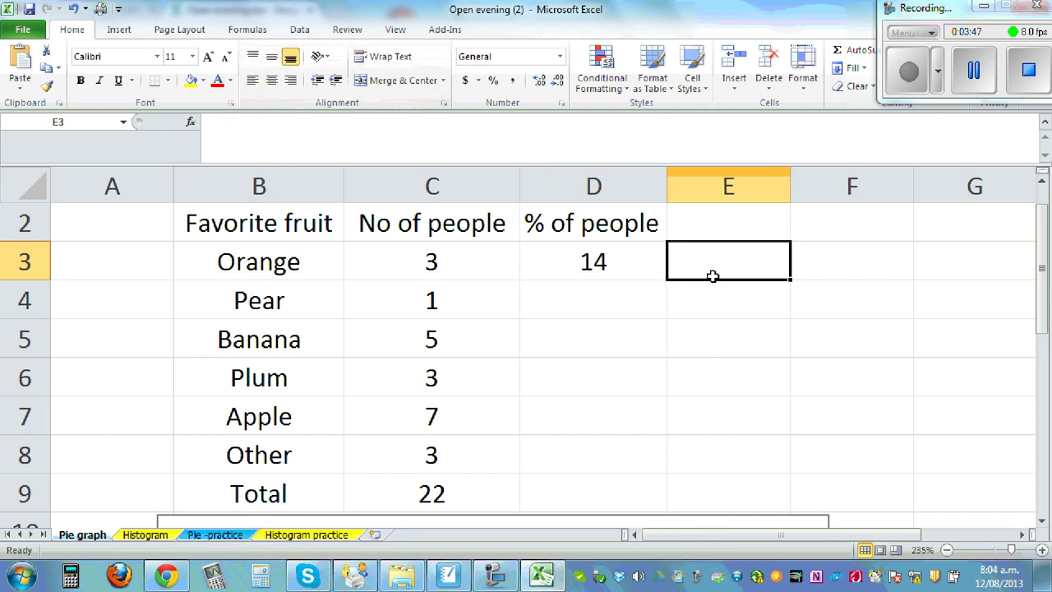
pyautogui.click(565, 264)
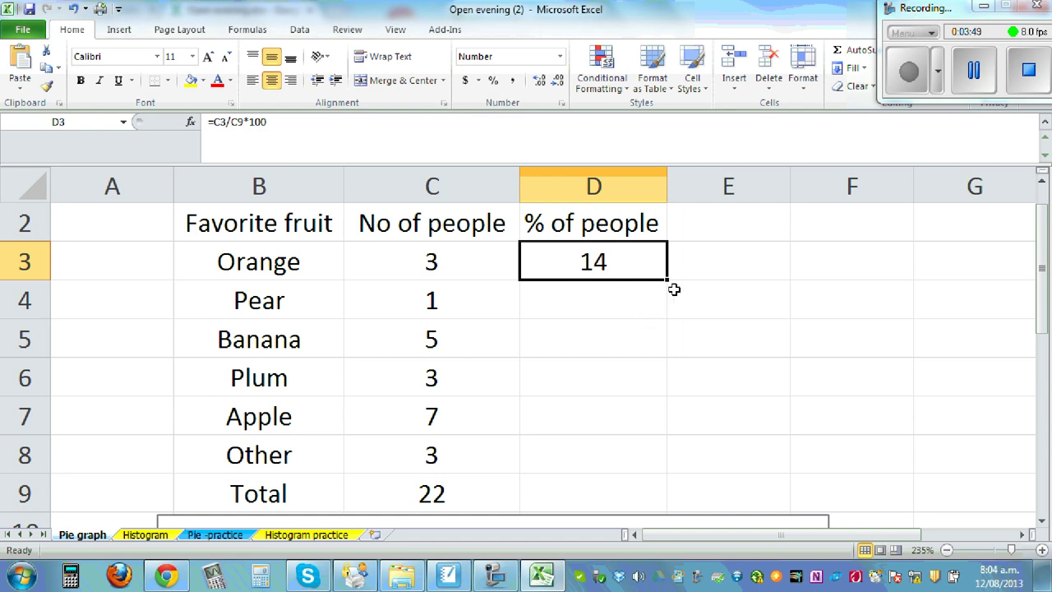
pyautogui.moveTo(667, 280); pyautogui.dragTo(670, 509)
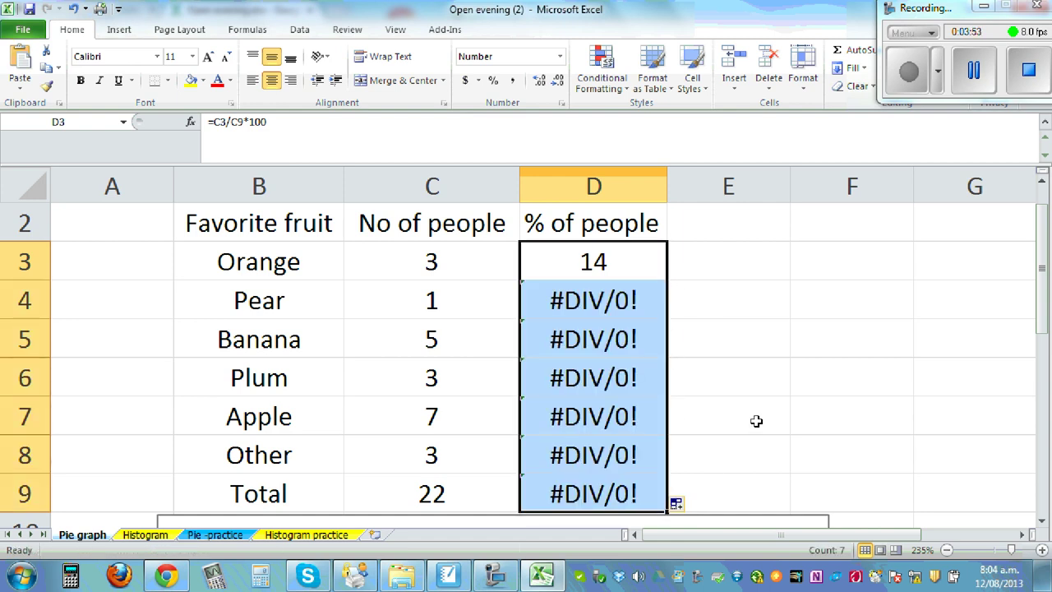
pyautogui.click(72, 8)
pyautogui.click(822, 303)
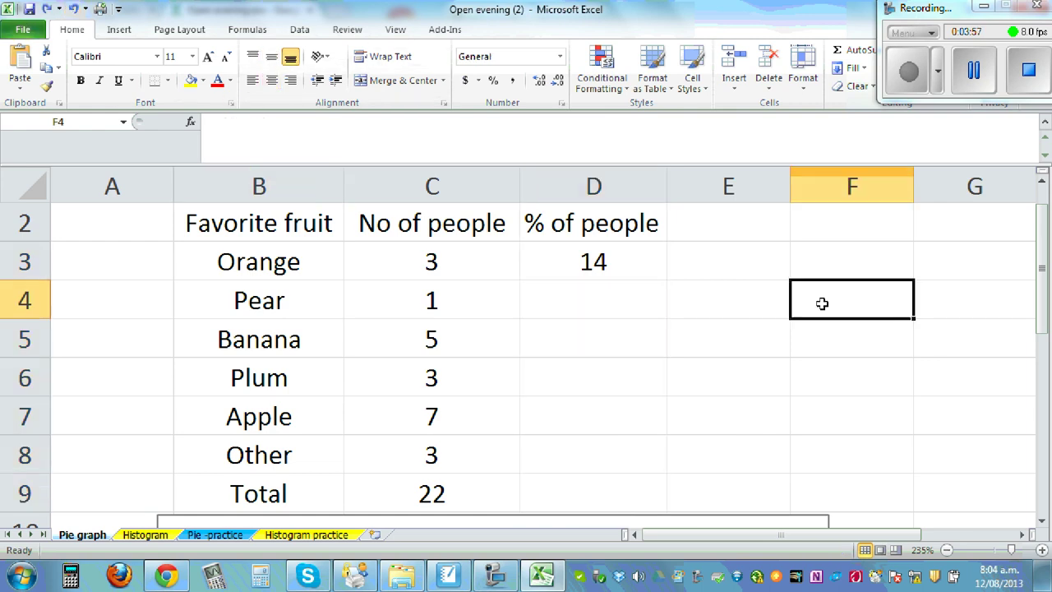
pyautogui.click(572, 258)
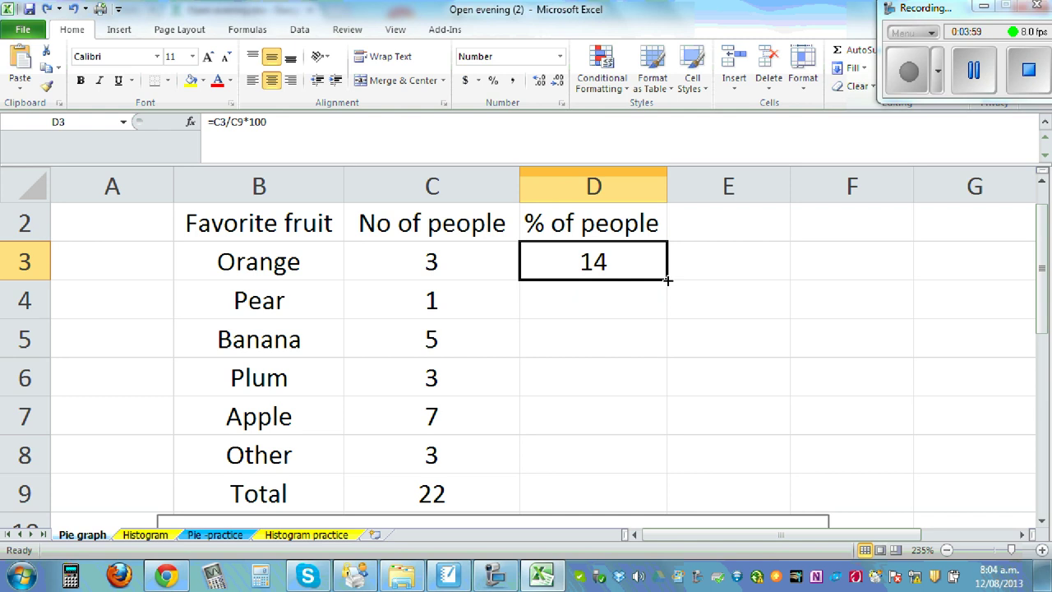
pyautogui.click(747, 288)
pyautogui.click(606, 268)
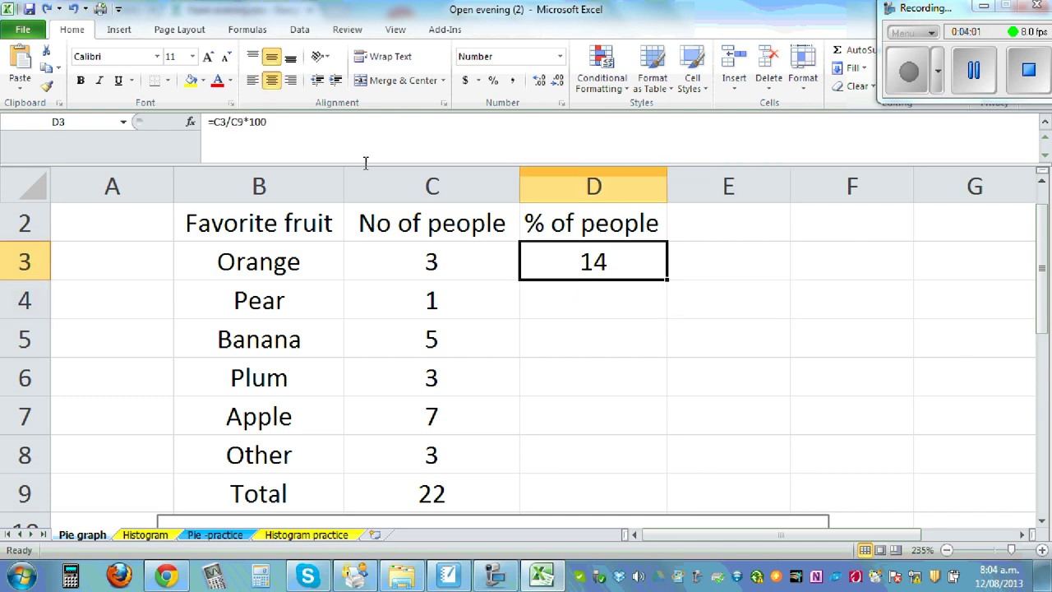
pyautogui.click(283, 121)
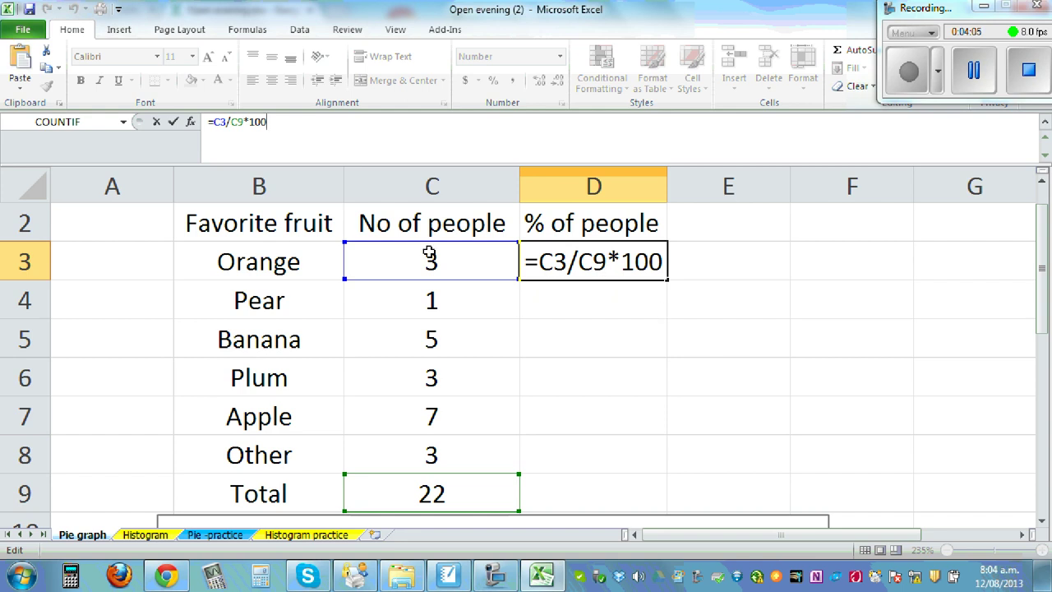
# Change D3's formula to =C3/22*100.
pyautogui.click(606, 261)
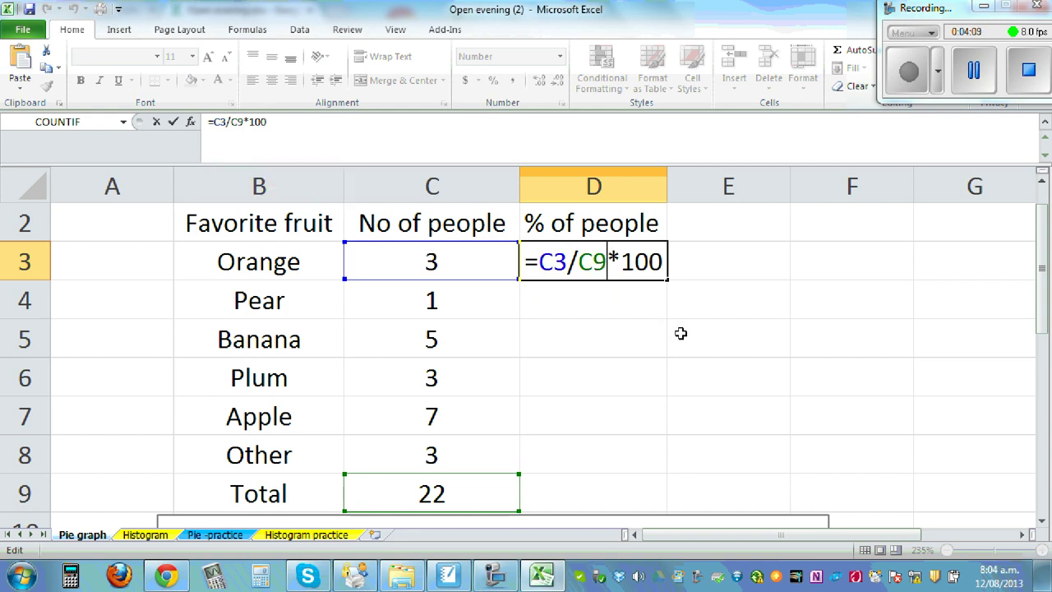
pyautogui.press('BackSpace')
pyautogui.press('BackSpace')
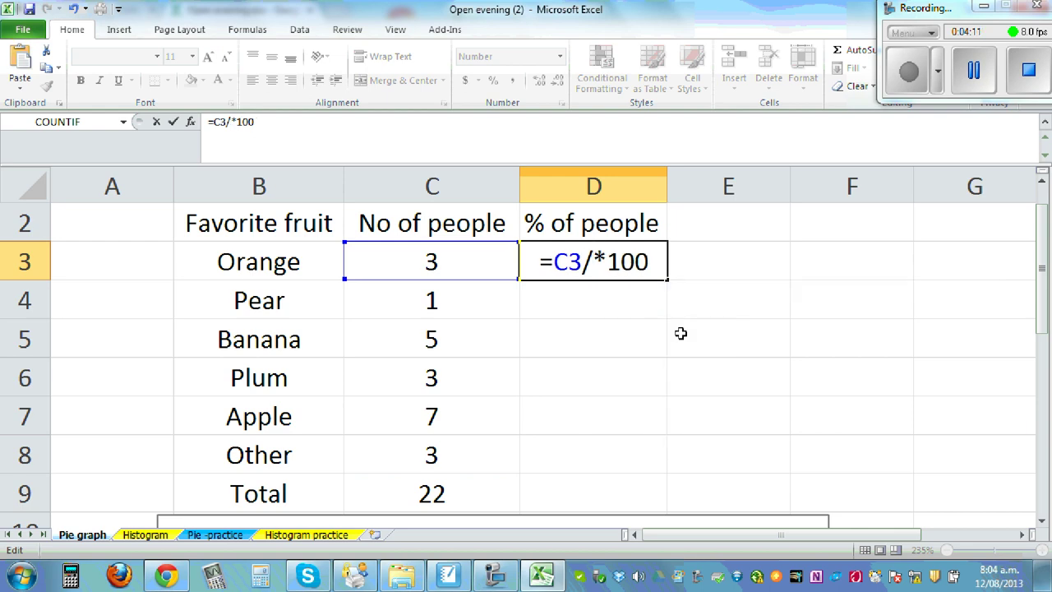
pyautogui.write('22')
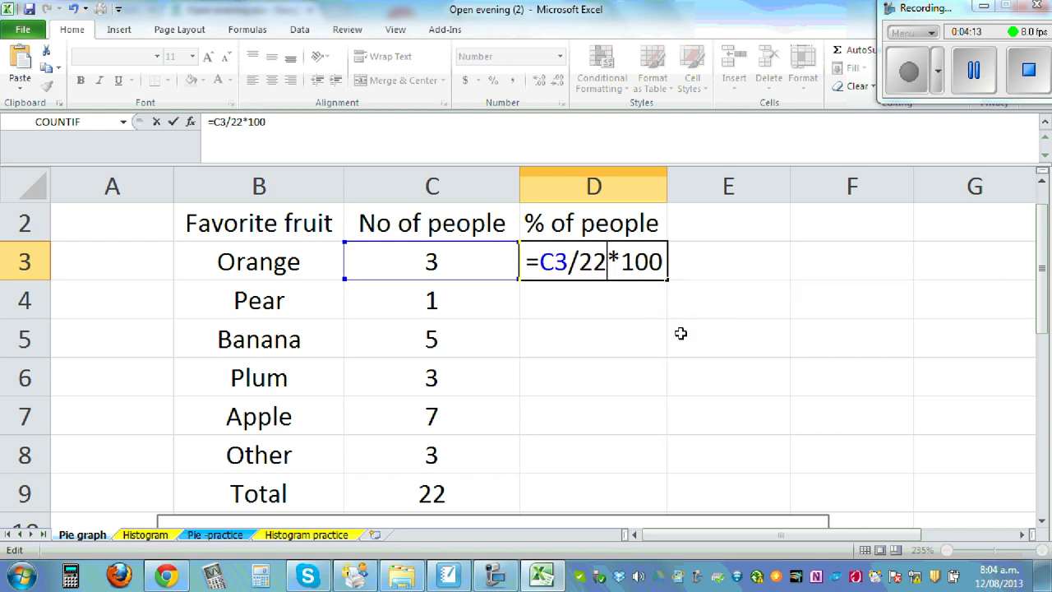
pyautogui.press('Return')
# Fill the formula down to D9, giving 14, 5, 23, 14, 32, 14 and 100.
pyautogui.click(587, 256)
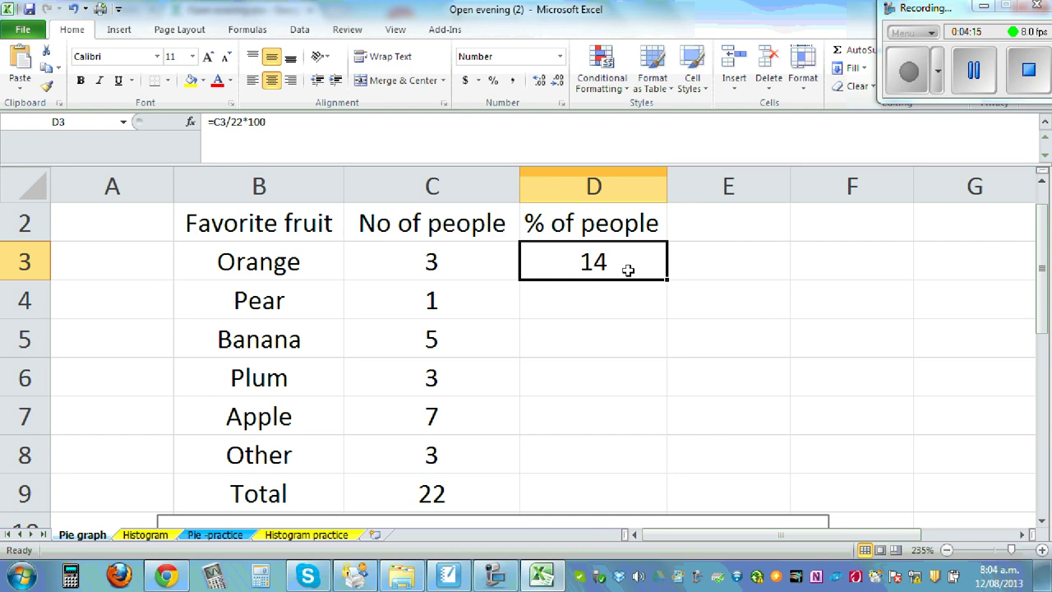
pyautogui.moveTo(669, 279); pyautogui.dragTo(664, 504)
pyautogui.click(789, 426)
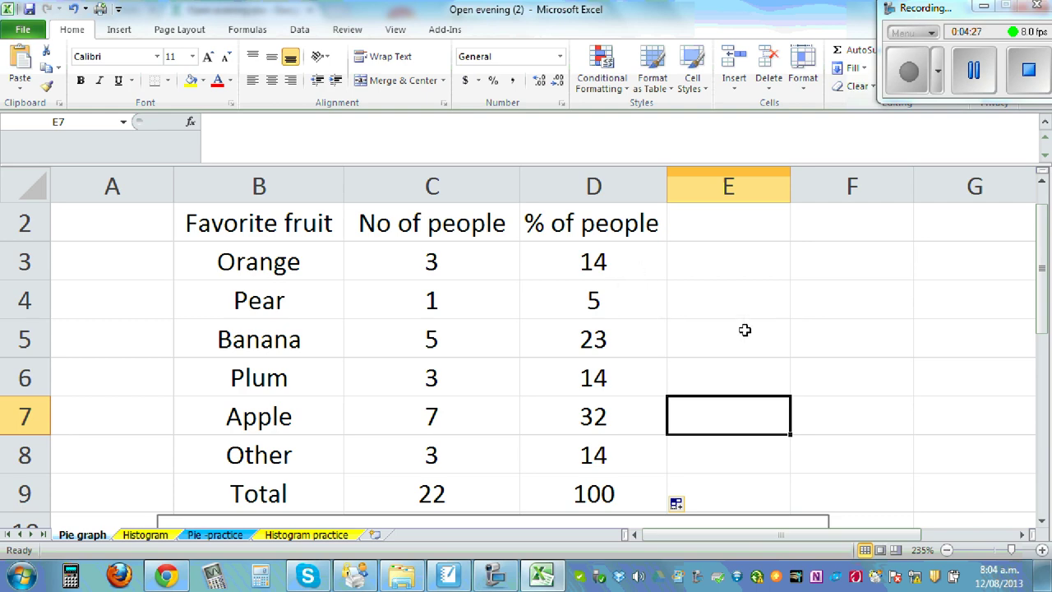
# Add data labels showing each fruit's count to the pie slices.
pyautogui.scroll(-3, 745, 329)
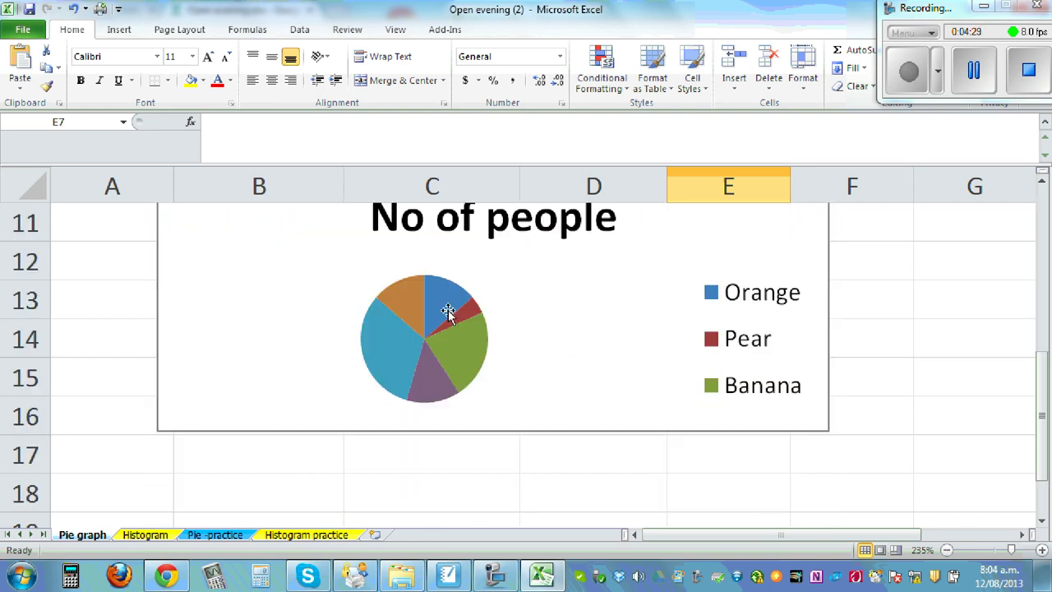
pyautogui.click(407, 307)
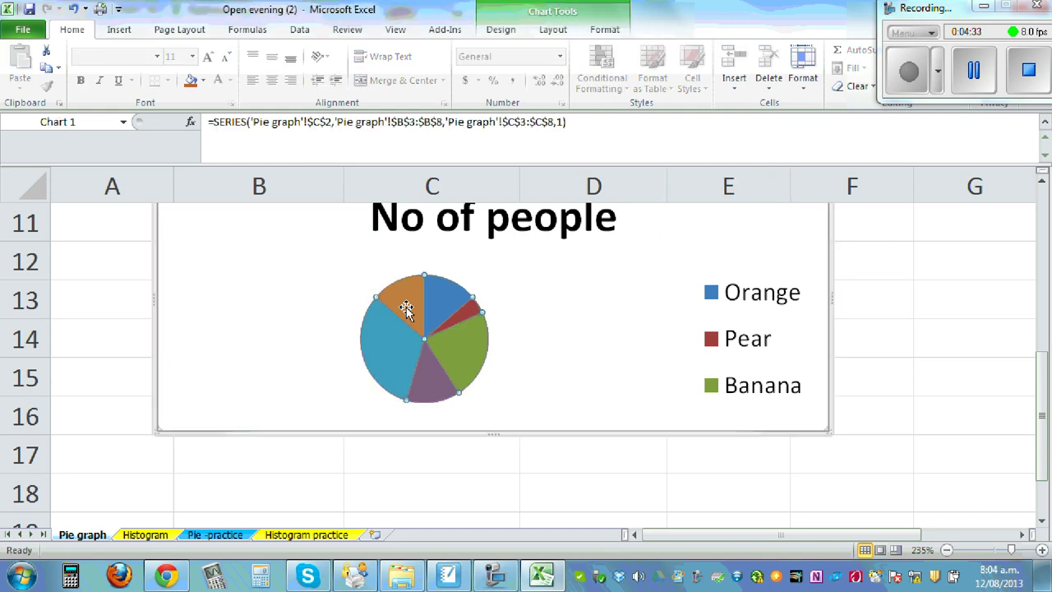
pyautogui.rightClick(406, 309)
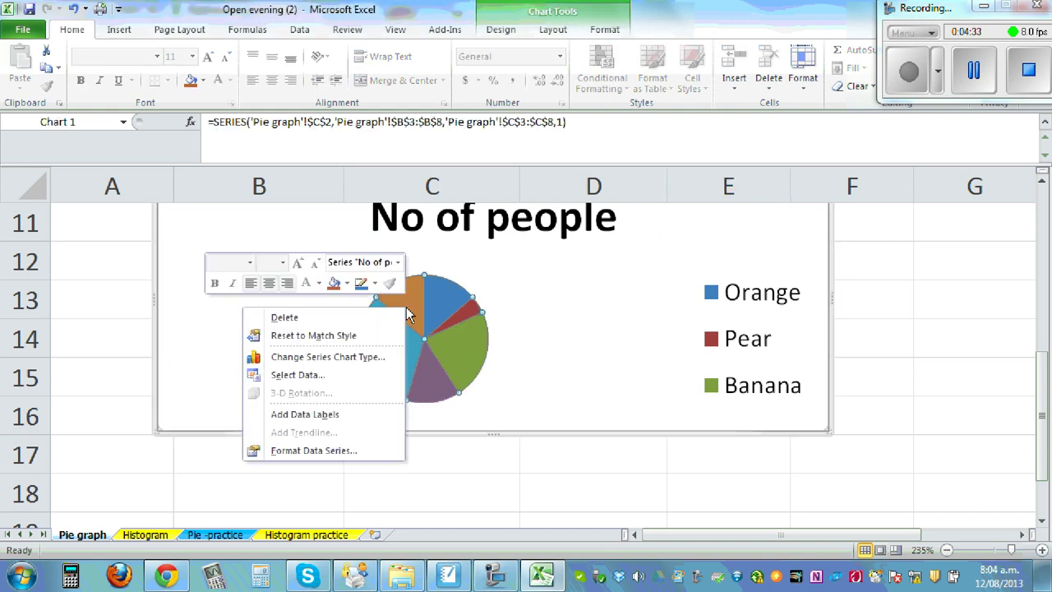
pyautogui.click(339, 416)
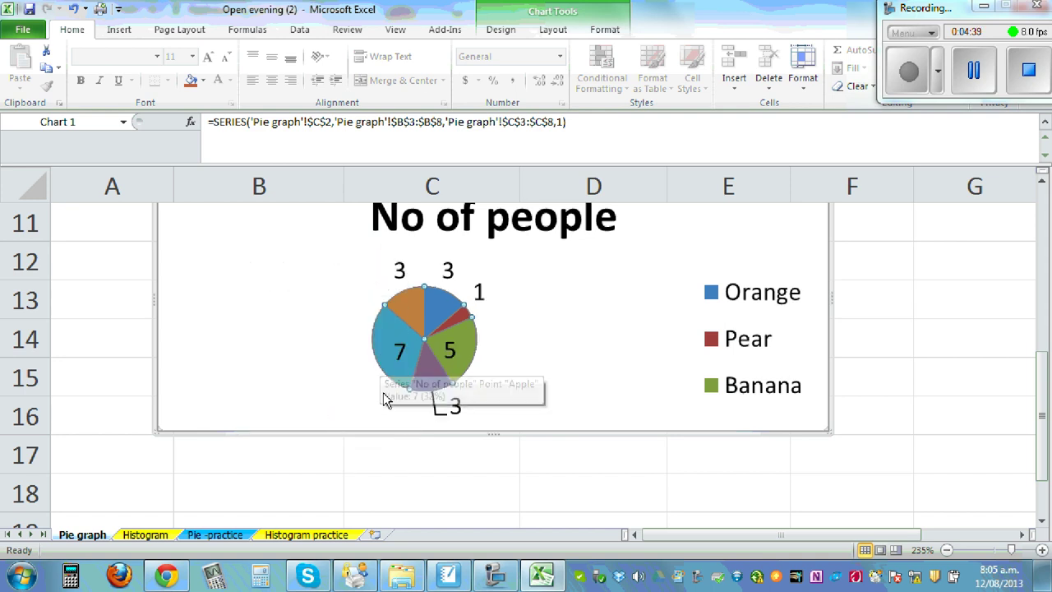
# Drag the 7 and 5 labels outside the pie.
pyautogui.click(400, 349)
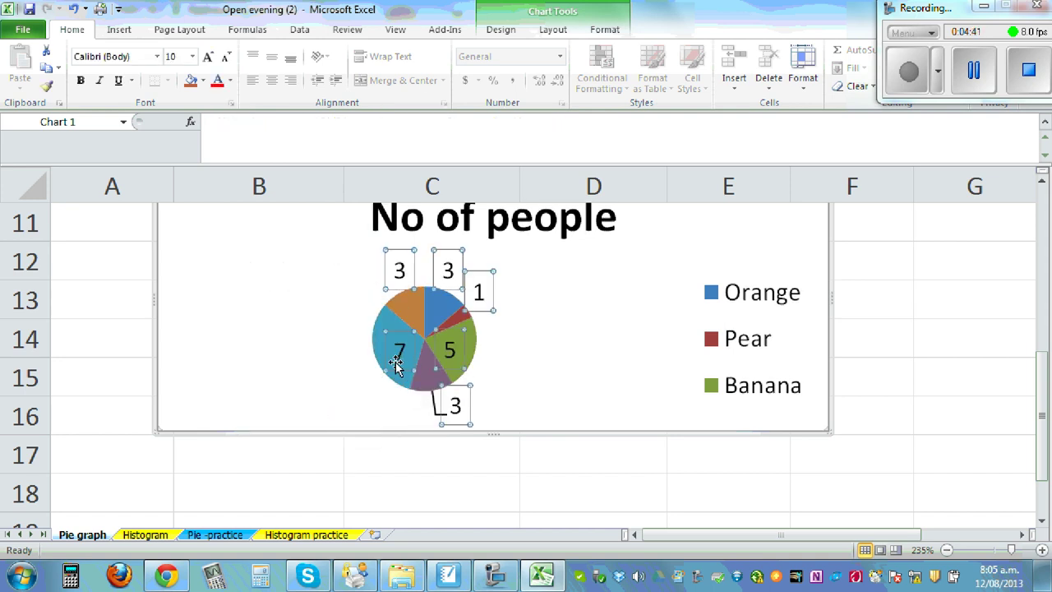
pyautogui.moveTo(400, 336); pyautogui.dragTo(345, 343)
pyautogui.click(457, 352)
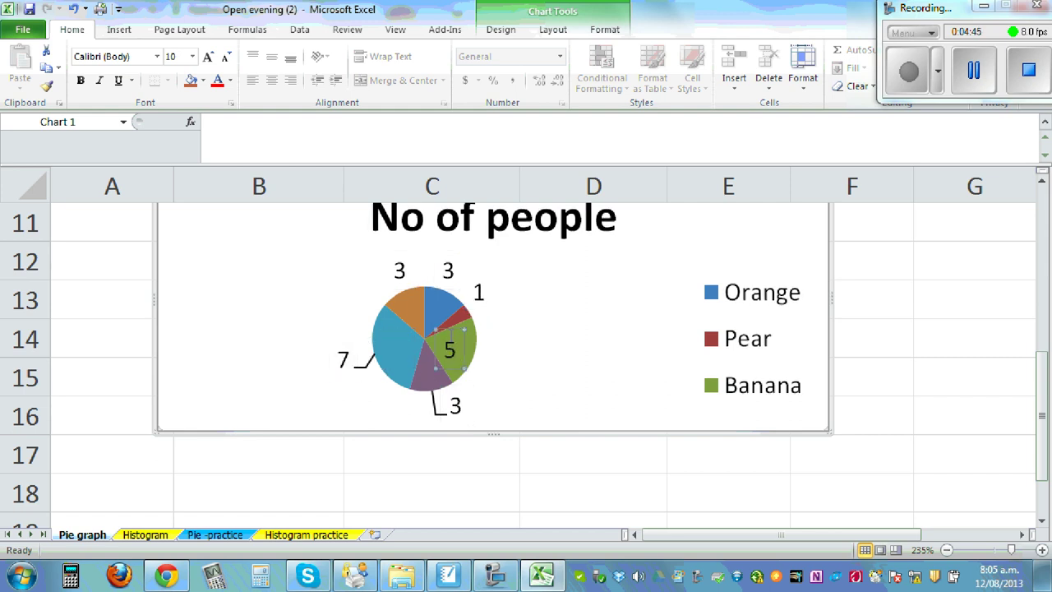
pyautogui.moveTo(500, 342); pyautogui.dragTo(499, 342)
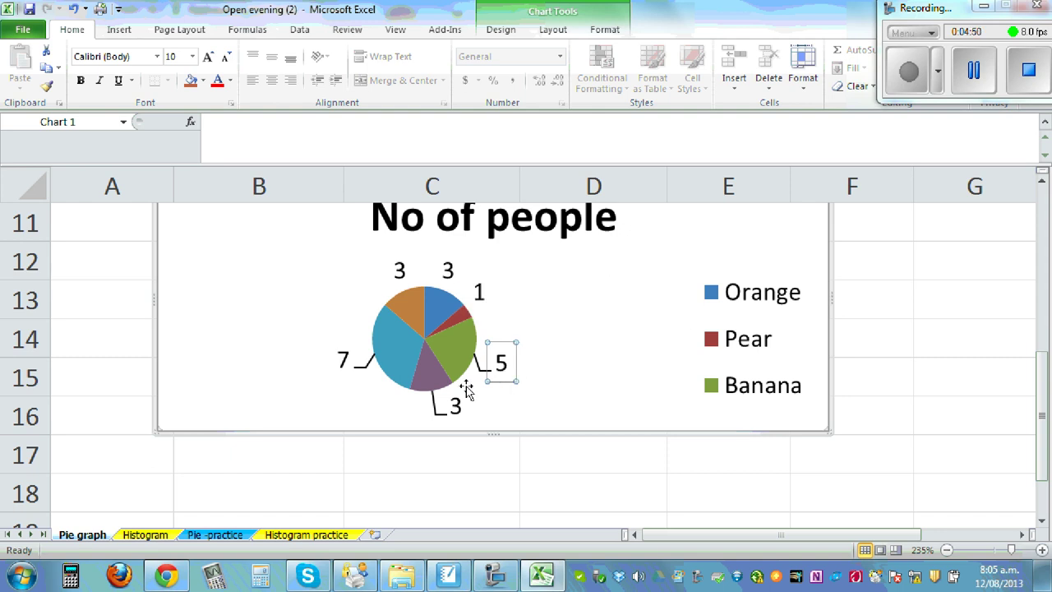
# Add percentages to the pie data labels next to the counts, e.g. 7, 32%.
pyautogui.rightClick(398, 354)
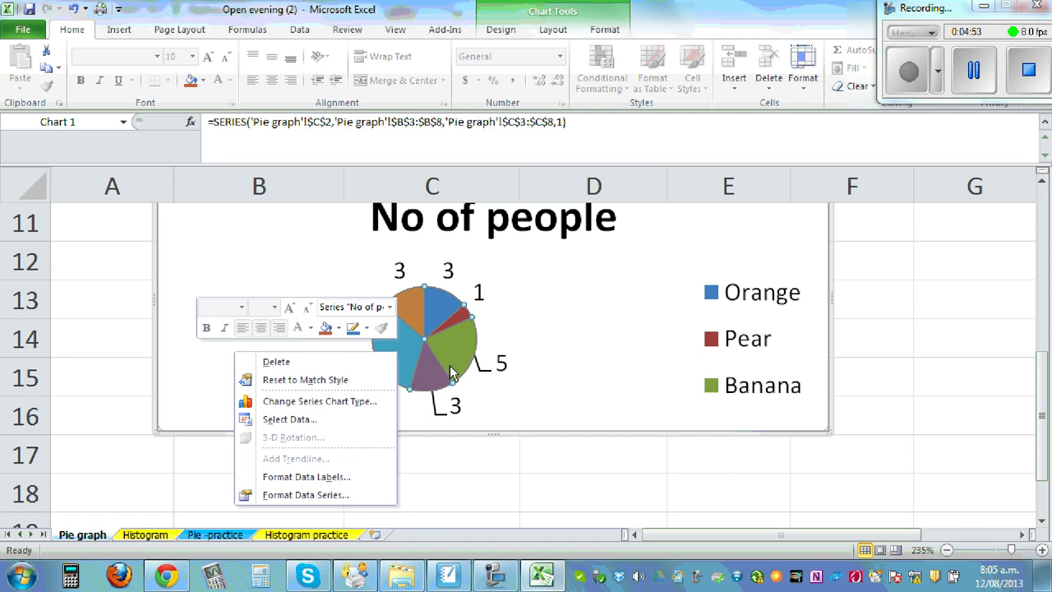
pyautogui.click(594, 307)
pyautogui.rightClick(388, 339)
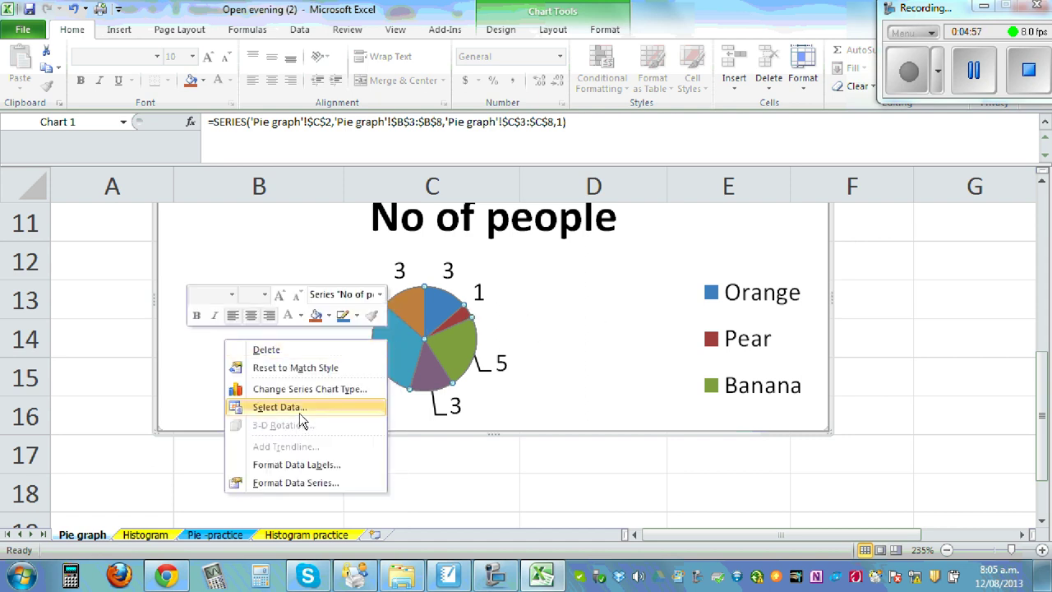
pyautogui.click(298, 466)
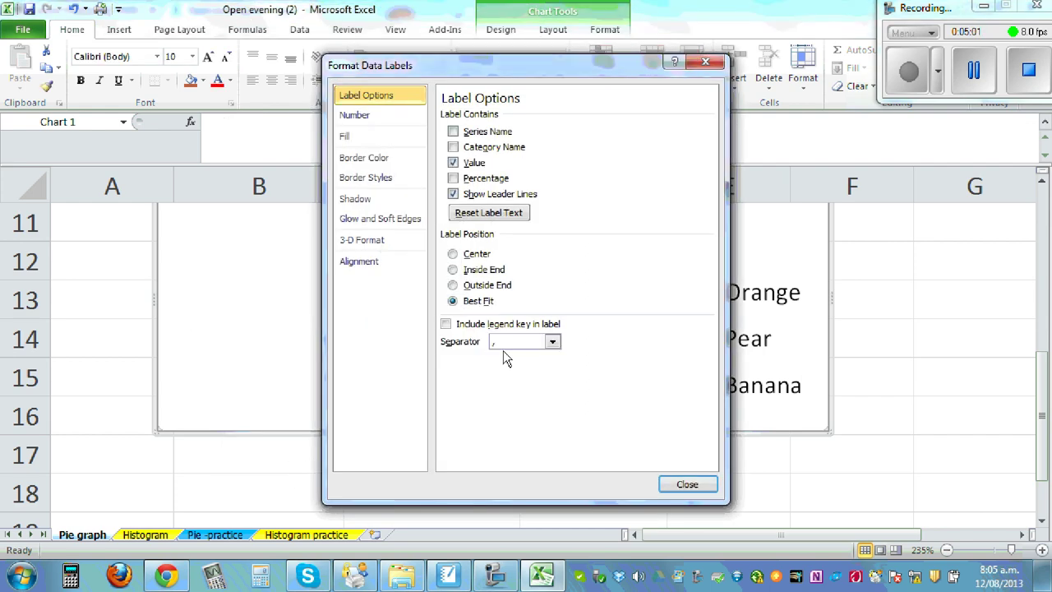
pyautogui.click(452, 179)
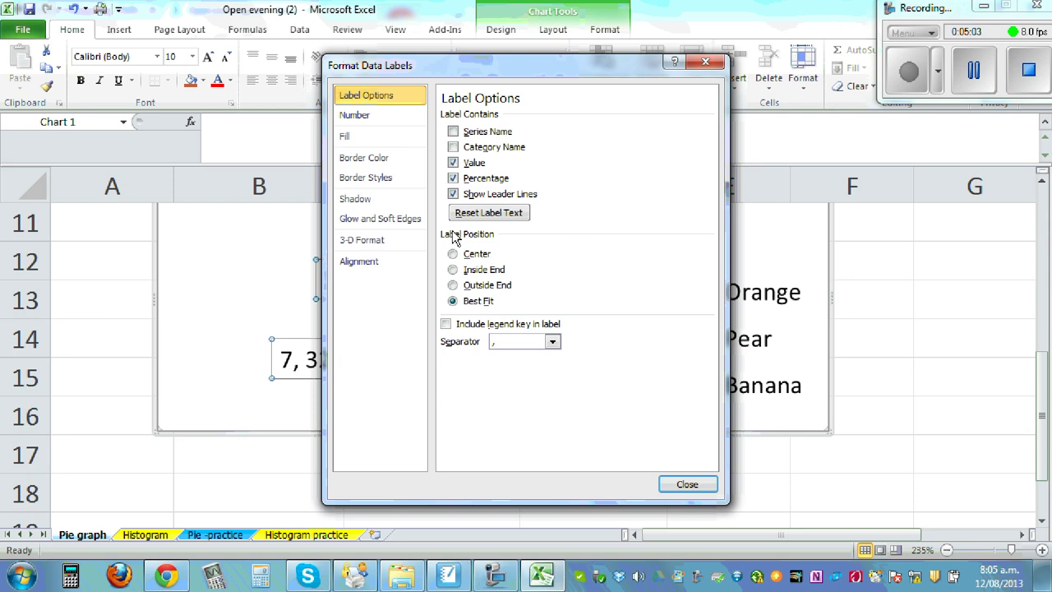
pyautogui.click(687, 485)
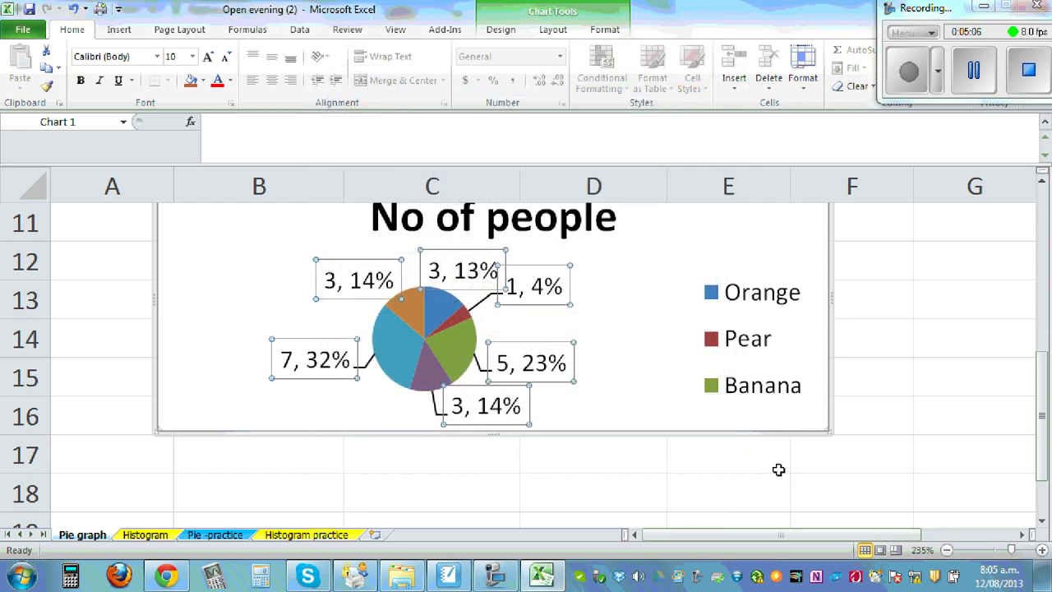
# Resize the pie chart taller and slightly narrower so the legend also lists Plum and Apple.
pyautogui.click(256, 400)
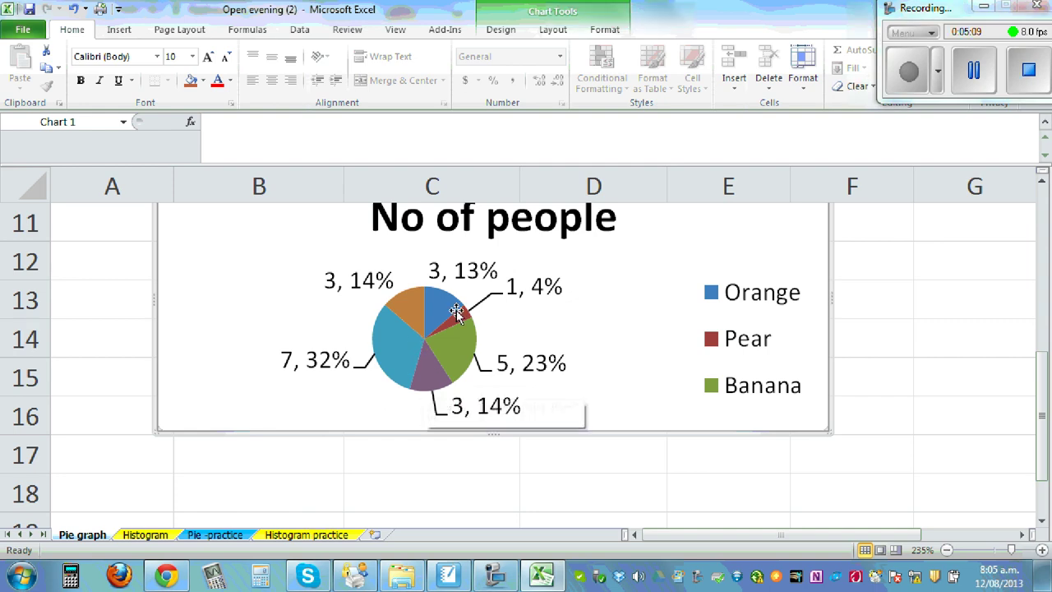
pyautogui.scroll(4, 1034, 352)
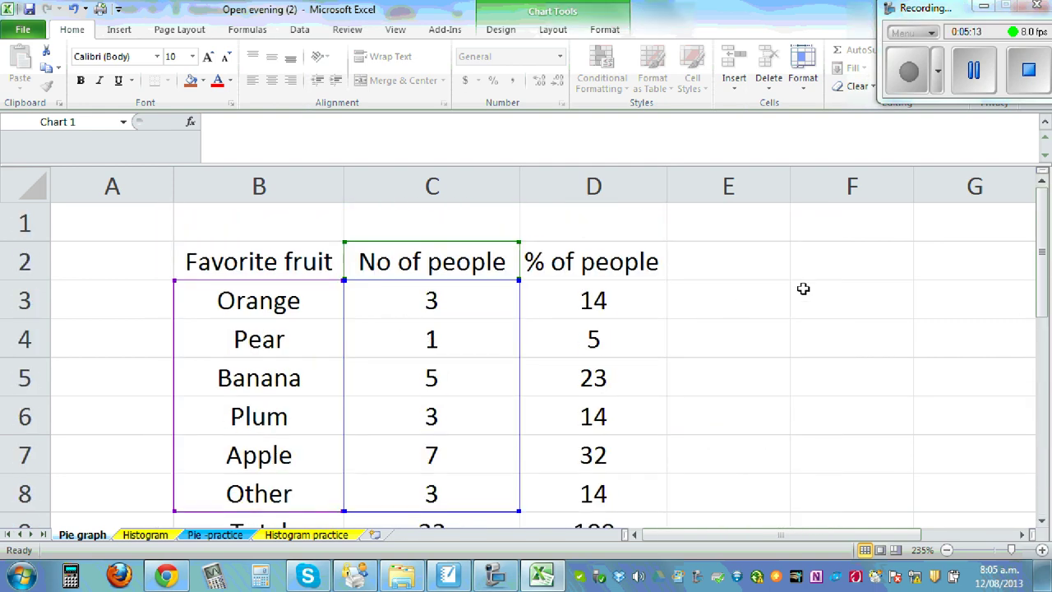
pyautogui.scroll(-4, 803, 300)
pyautogui.scroll(3, 826, 348)
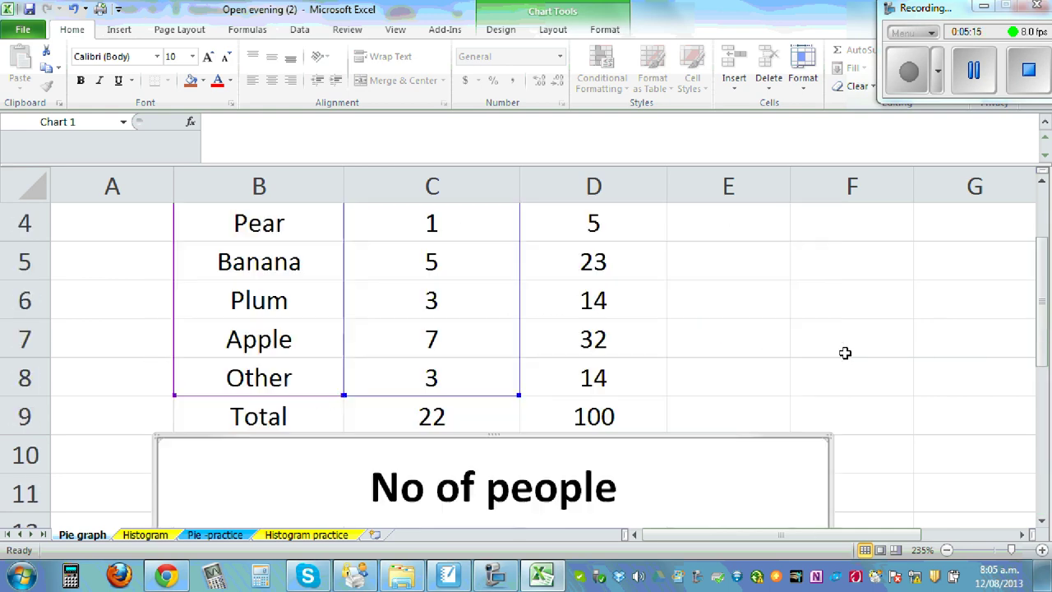
pyautogui.scroll(-2, 851, 356)
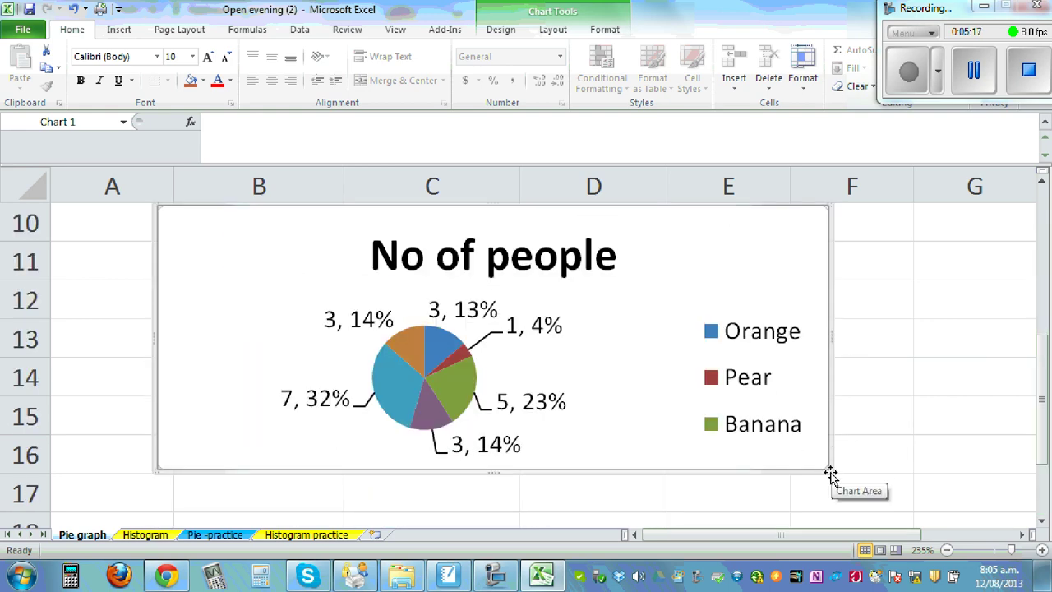
pyautogui.moveTo(829, 469); pyautogui.dragTo(863, 502)
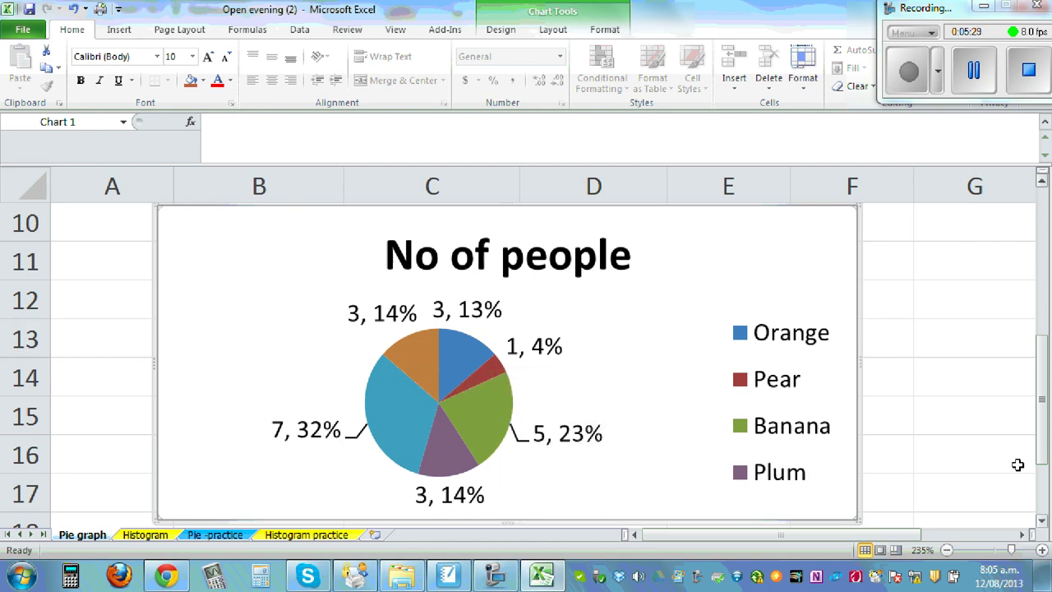
pyautogui.scroll(-1, 946, 460)
pyautogui.moveTo(858, 403); pyautogui.dragTo(876, 429)
pyautogui.scroll(2, 1002, 393)
pyautogui.scroll(-1, 989, 394)
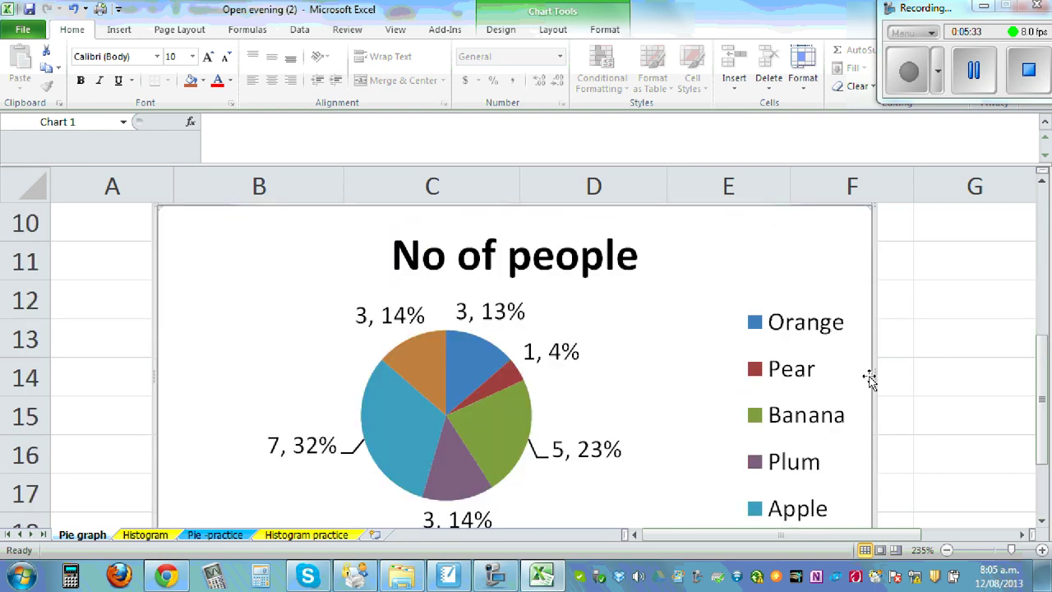
pyautogui.moveTo(869, 378); pyautogui.dragTo(780, 376)
# Replace the pie chart title 'No of people' with 'Pie graph of favourite fruit'.
pyautogui.click(916, 333)
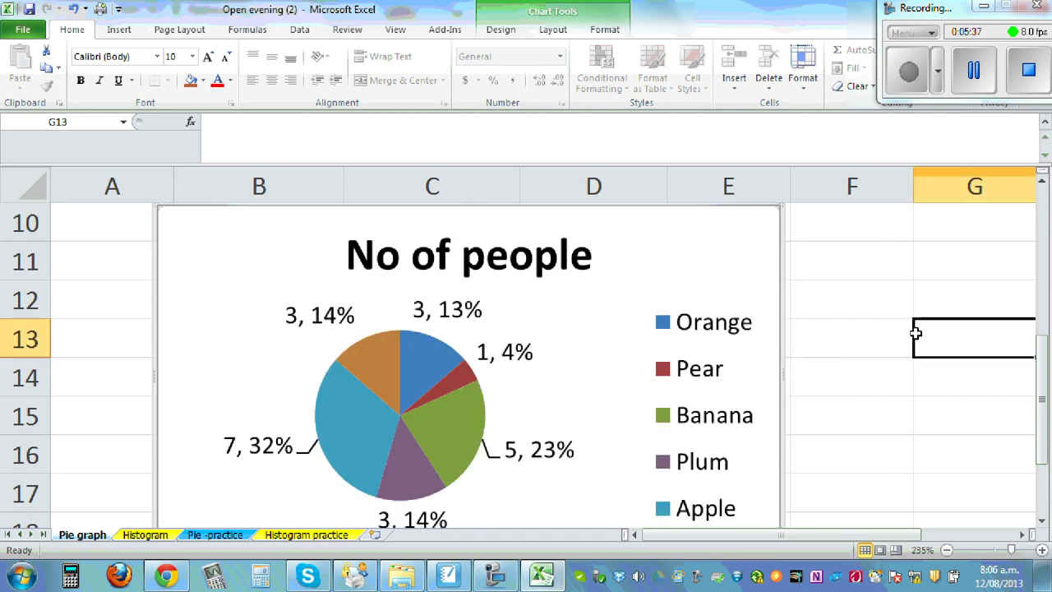
pyautogui.click(559, 253)
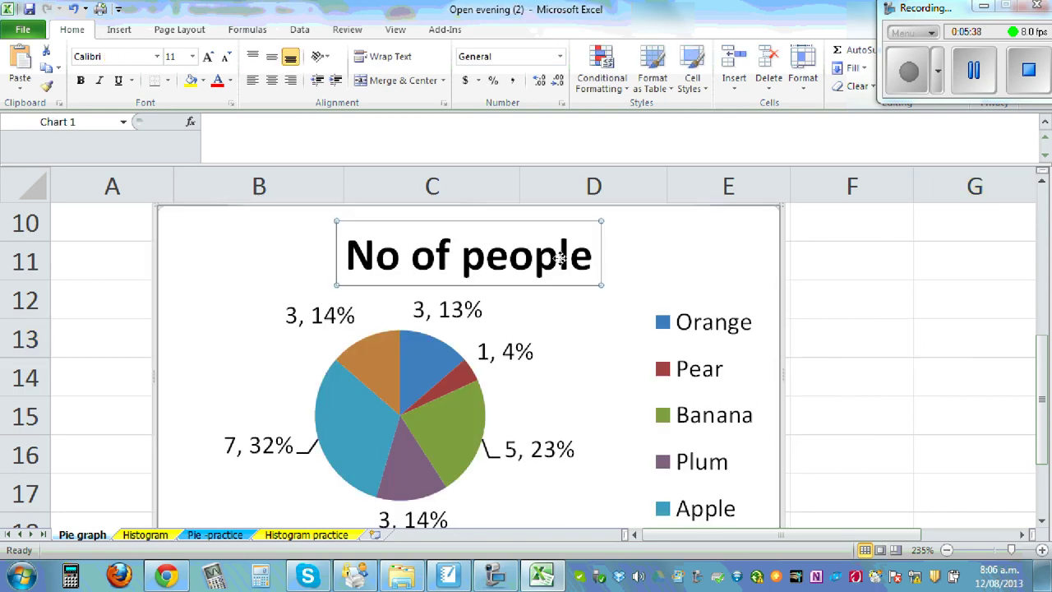
pyautogui.click(349, 254)
pyautogui.press('Delete')
pyautogui.press('Delete')
pyautogui.press('Delete')
pyautogui.press('Delete')
pyautogui.press('Delete')
pyautogui.press('Delete')
pyautogui.press('Delete')
pyautogui.press('Delete')
pyautogui.press('Delete')
pyautogui.press('Delete')
pyautogui.press('Delete')
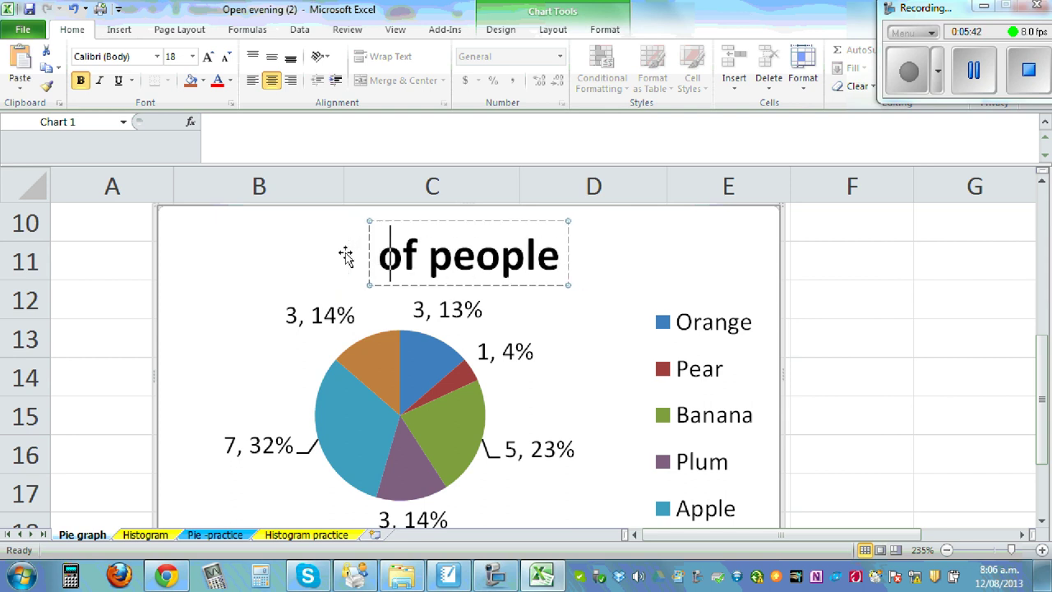
pyautogui.press('Delete')
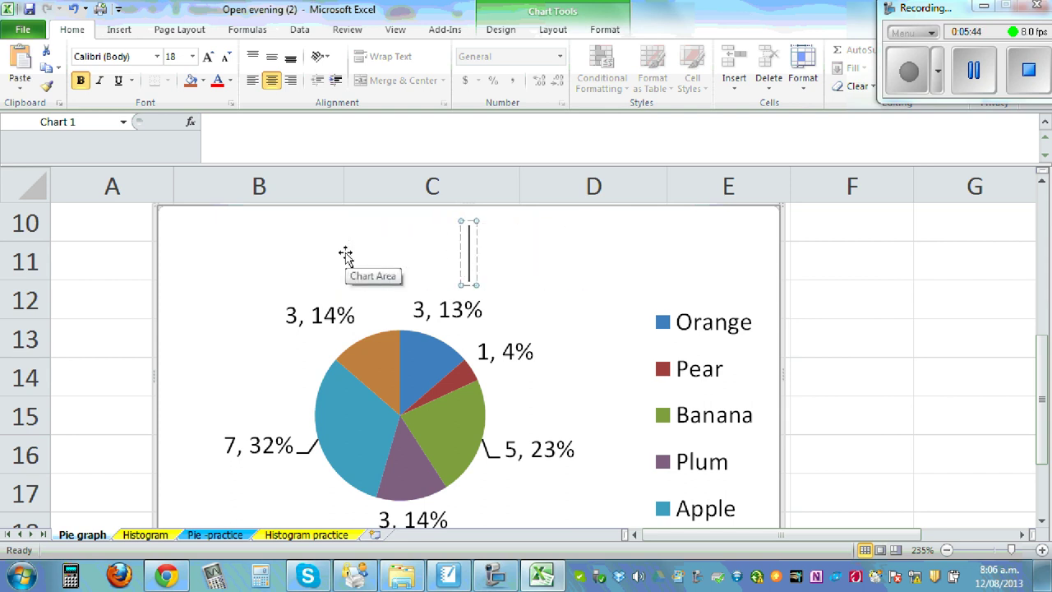
pyautogui.write('Pie')
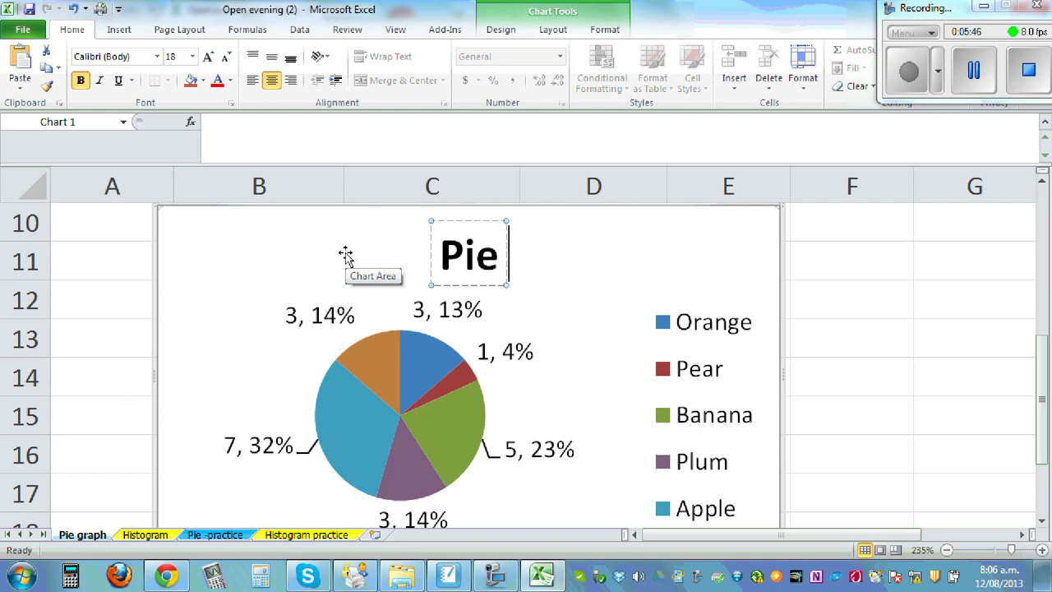
pyautogui.write(' graph of f')
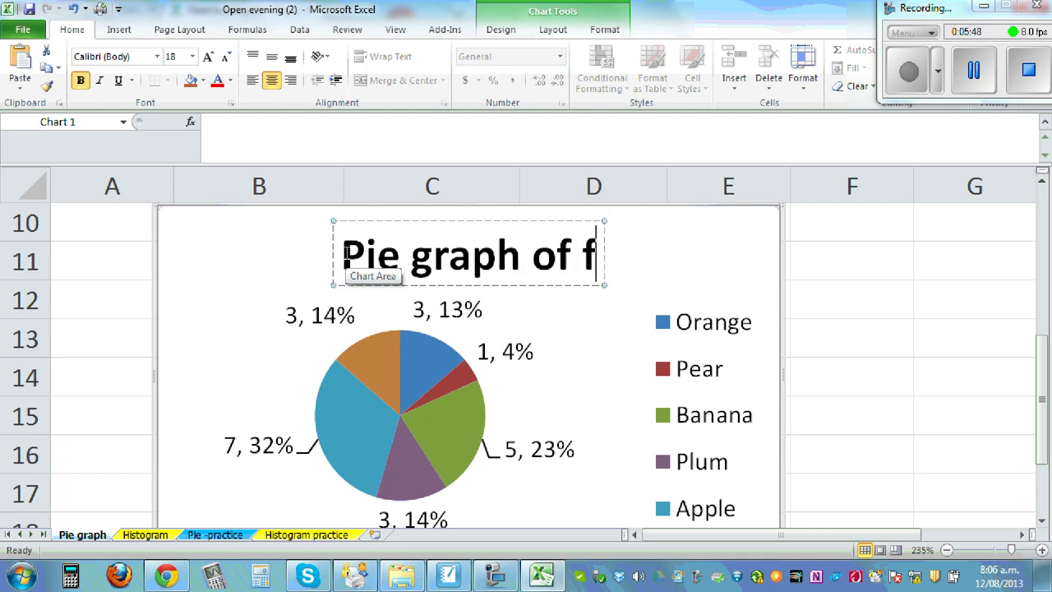
pyautogui.write('avo')
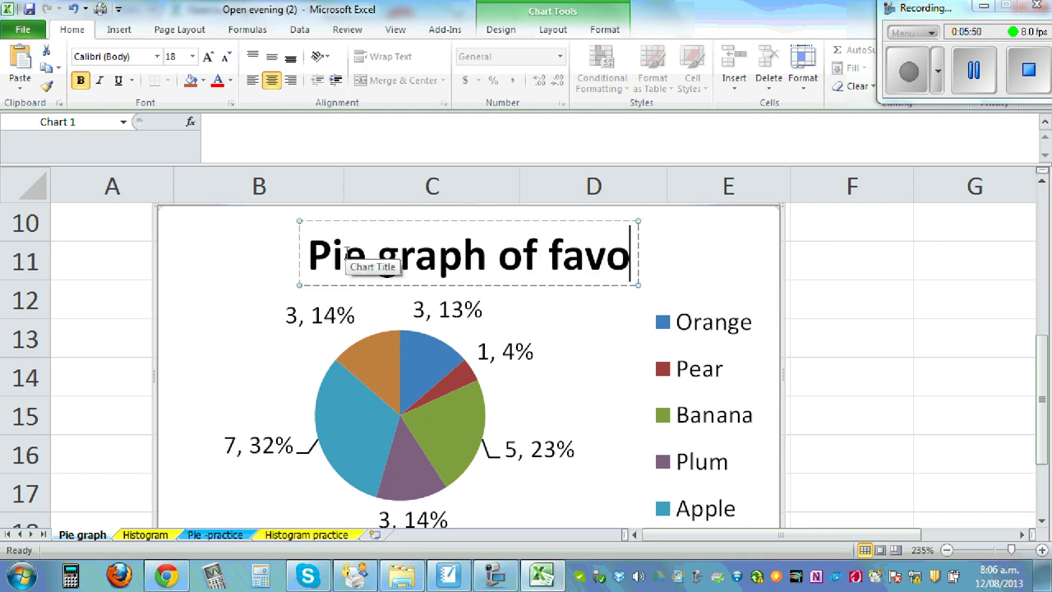
pyautogui.write('urite f')
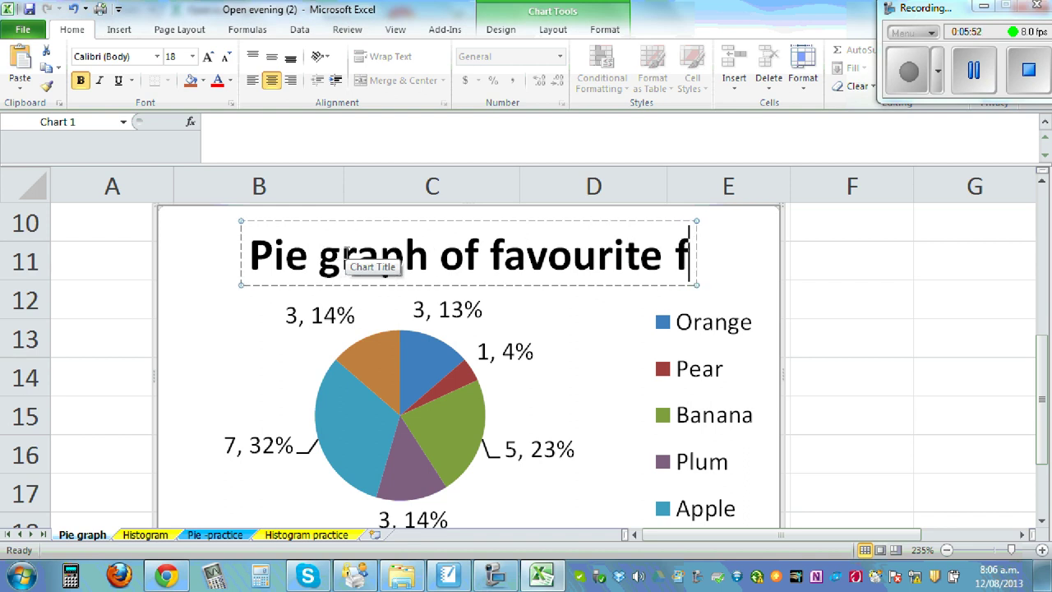
pyautogui.write('ruit')
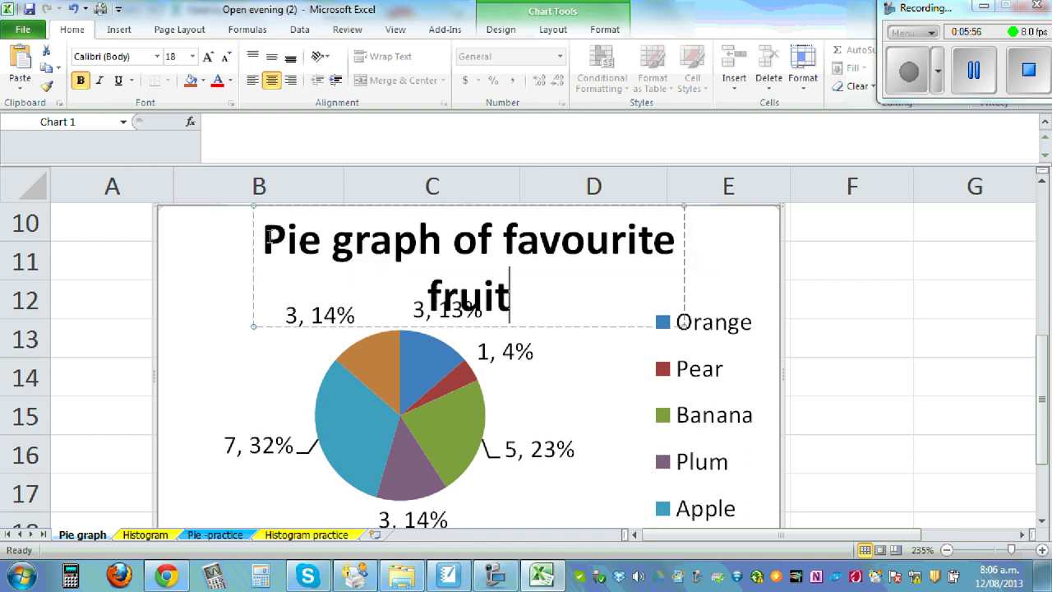
# Make the pie chart title non-bold 11-point text on a single line.
pyautogui.moveTo(263, 239); pyautogui.dragTo(521, 318)
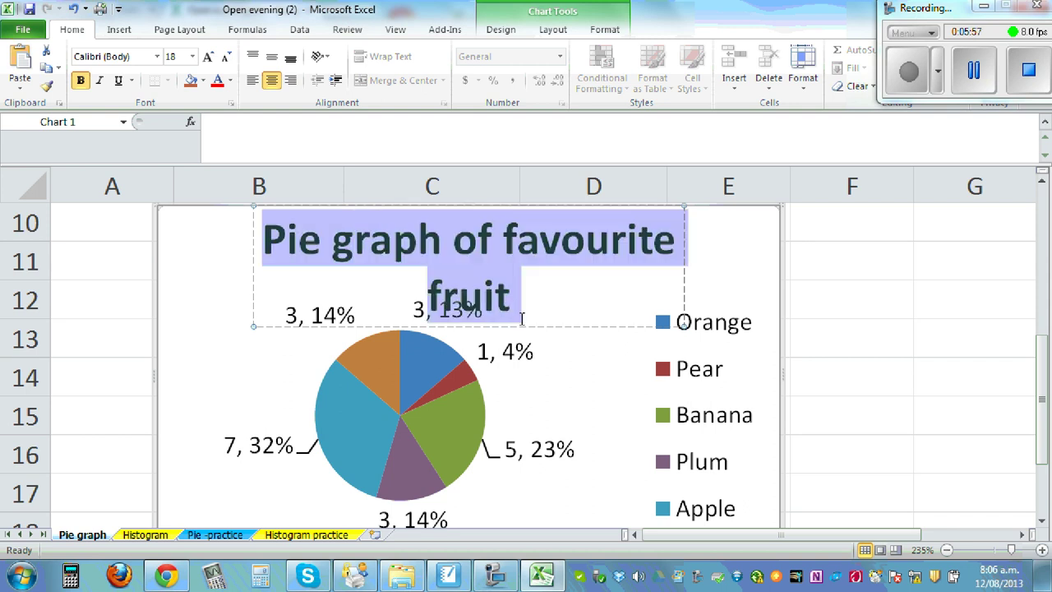
pyautogui.click(80, 80)
pyautogui.click(192, 56)
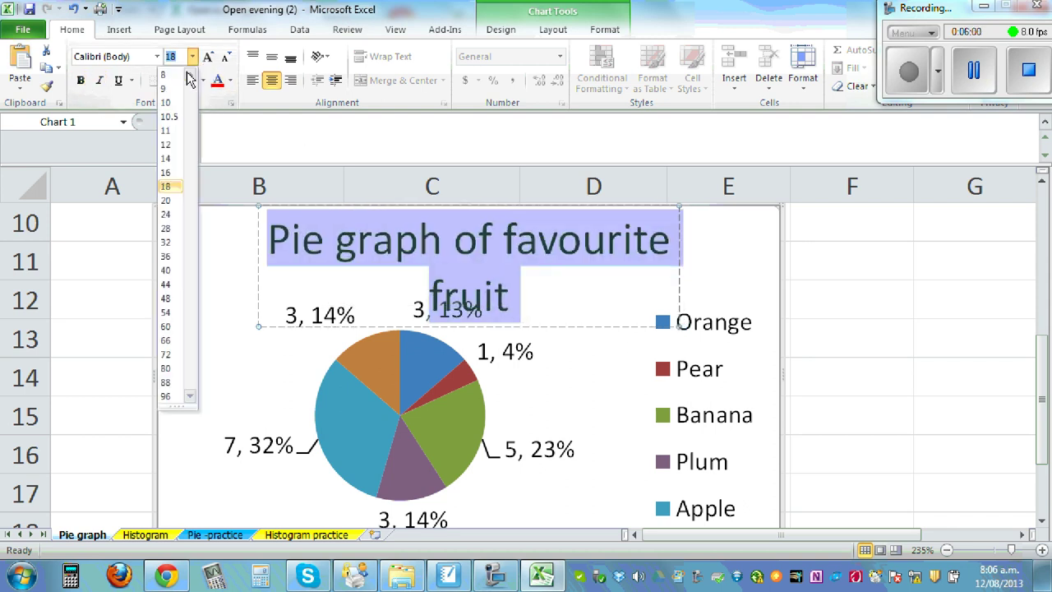
pyautogui.click(166, 131)
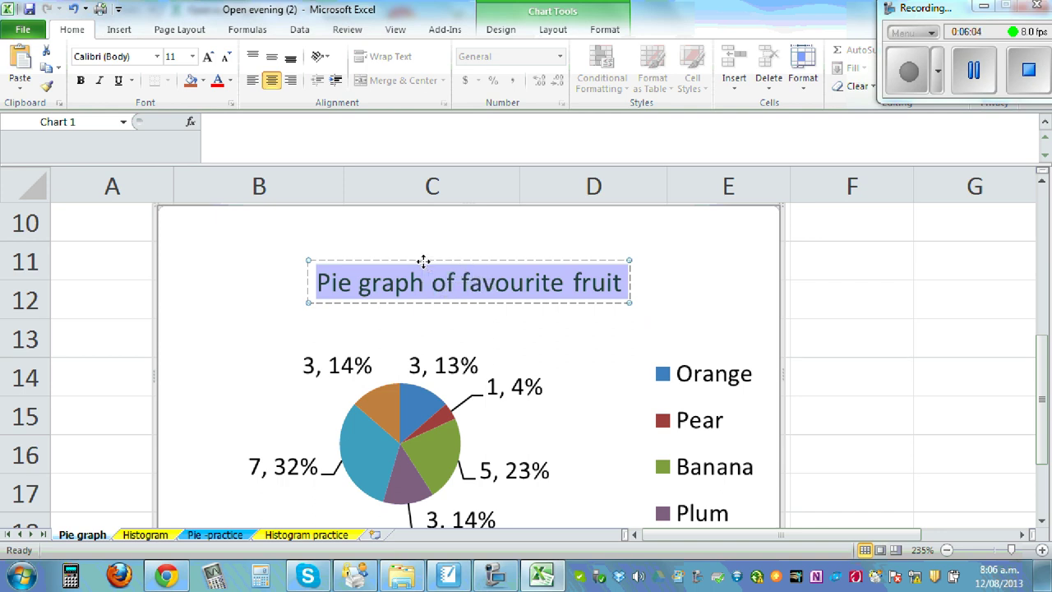
pyautogui.click(422, 261)
pyautogui.scroll(-2, 781, 362)
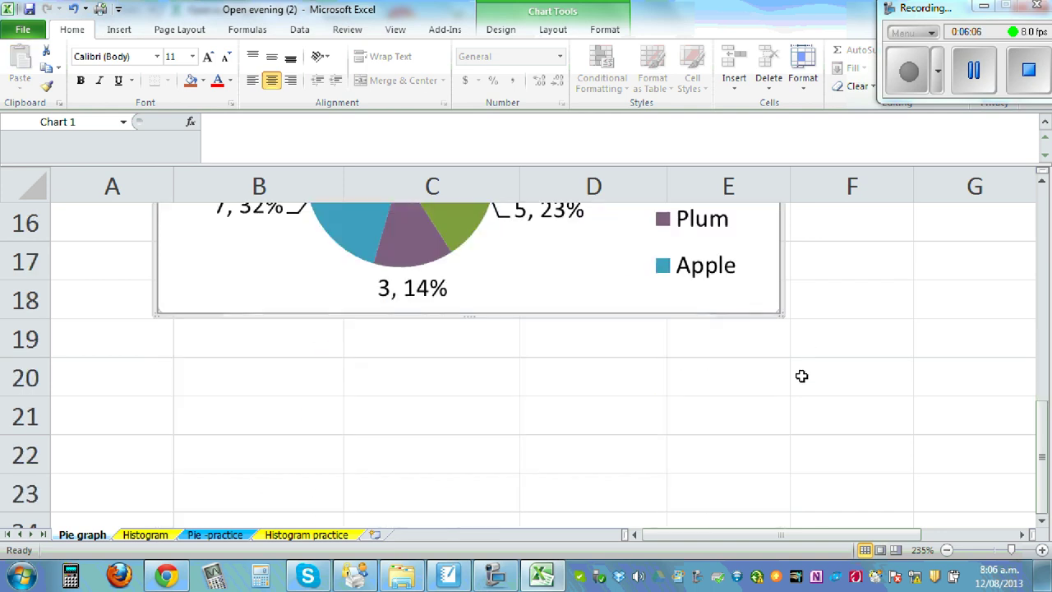
pyautogui.scroll(1, 847, 370)
pyautogui.scroll(3, 847, 370)
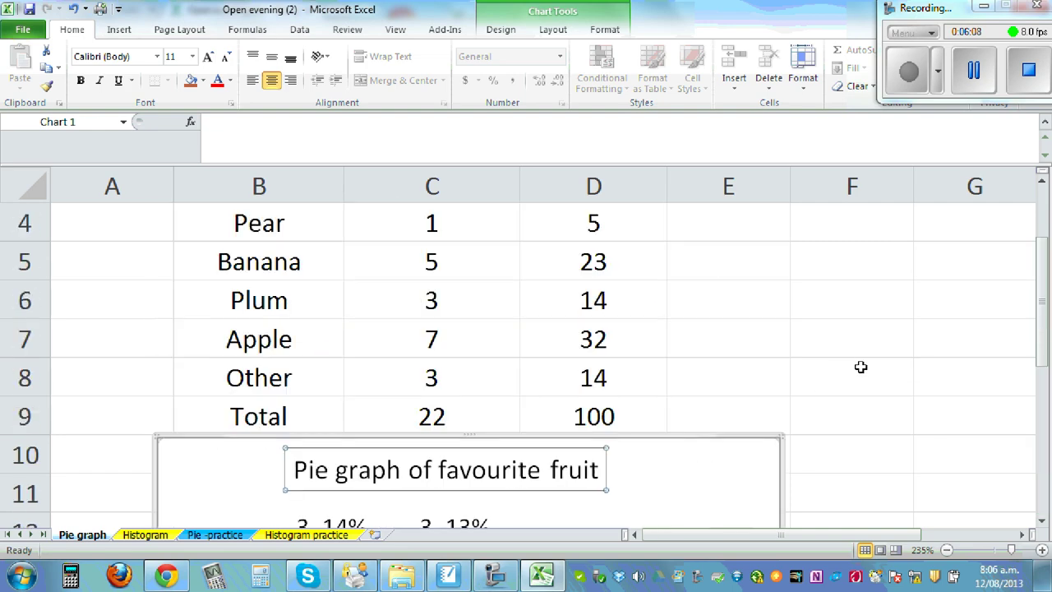
pyautogui.scroll(1, 862, 361)
pyautogui.scroll(-3, 859, 361)
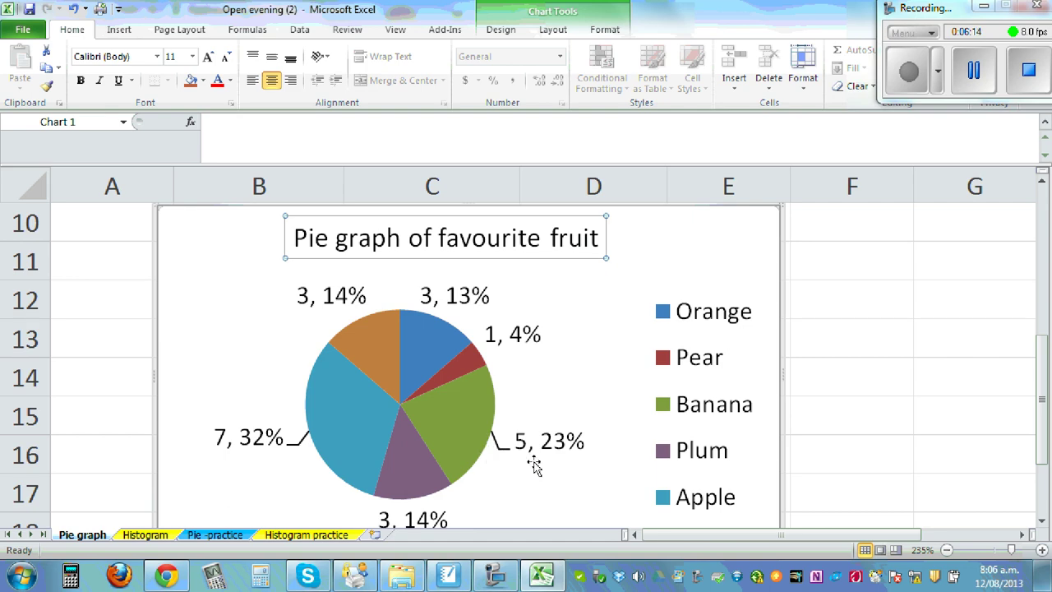
pyautogui.scroll(2, 736, 443)
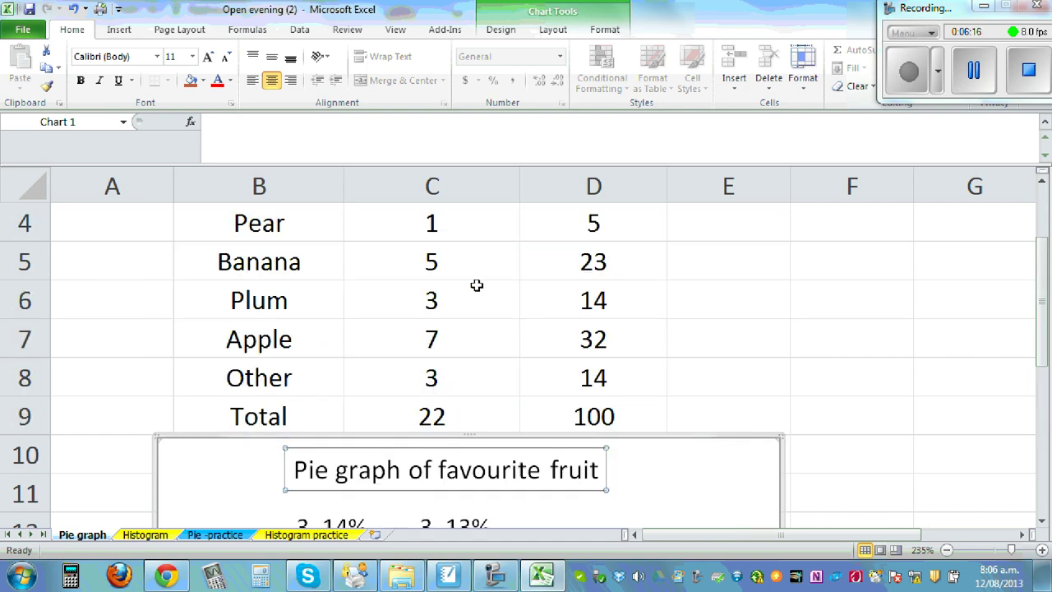
pyautogui.scroll(-2, 707, 305)
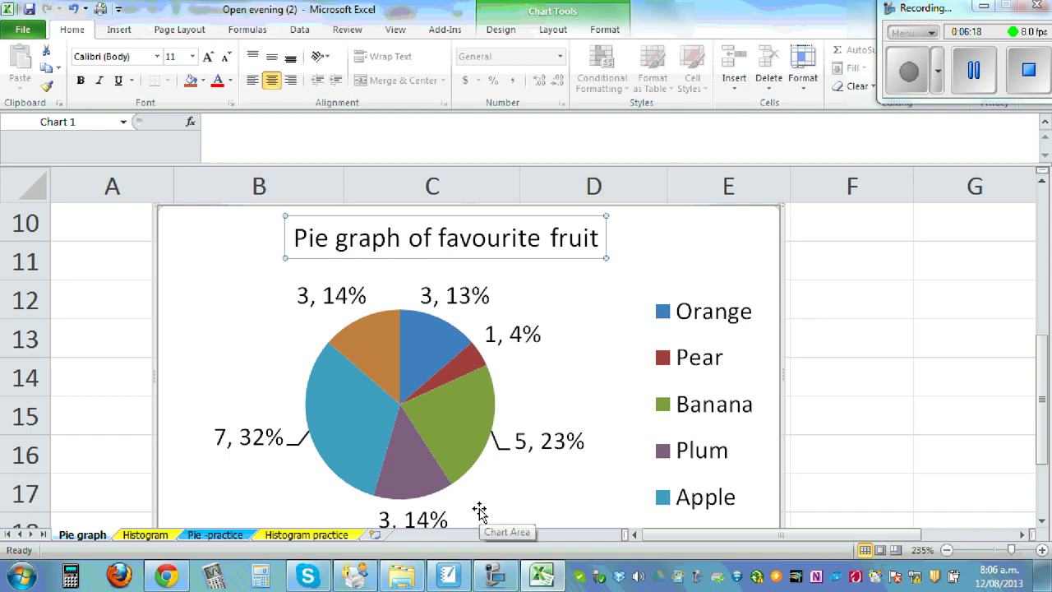
pyautogui.scroll(3, 674, 394)
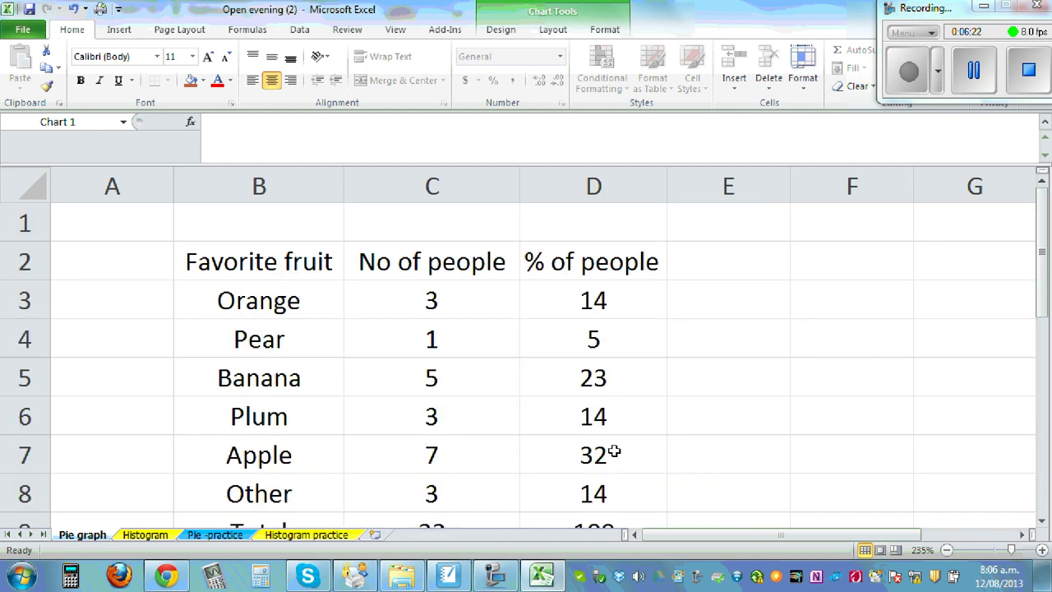
pyautogui.scroll(-4, 646, 439)
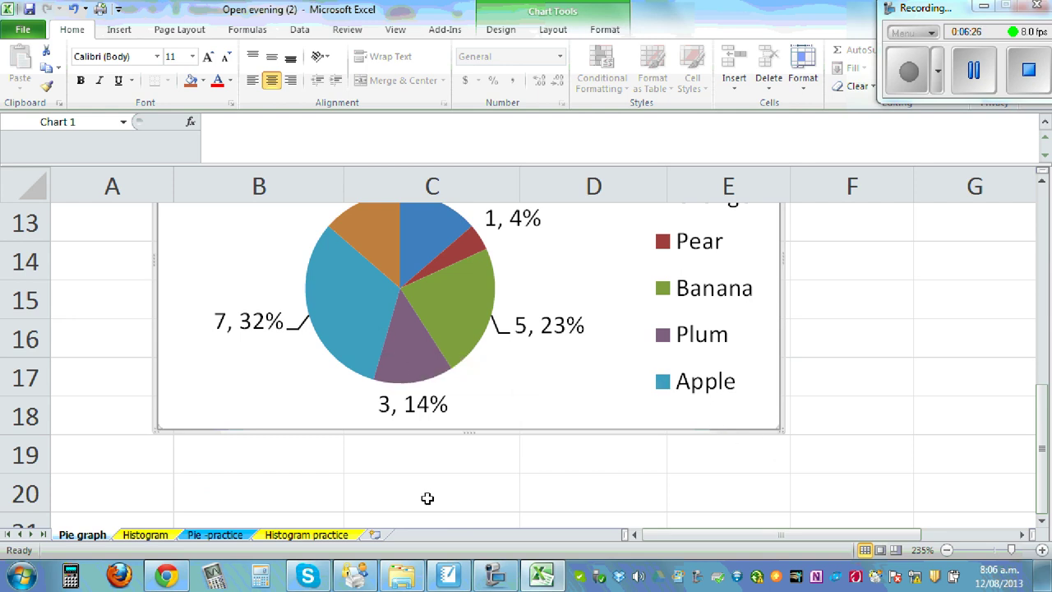
# On the Histogram sheet, centre the E3:F9 fruit table vertically and horizontally.
pyautogui.click(140, 535)
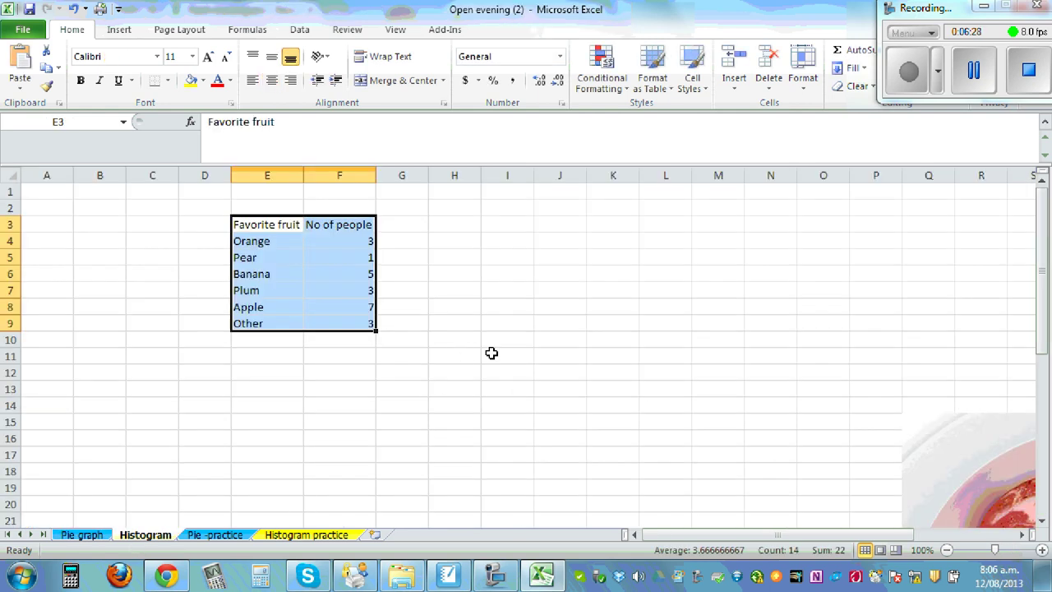
pyautogui.click(600, 273)
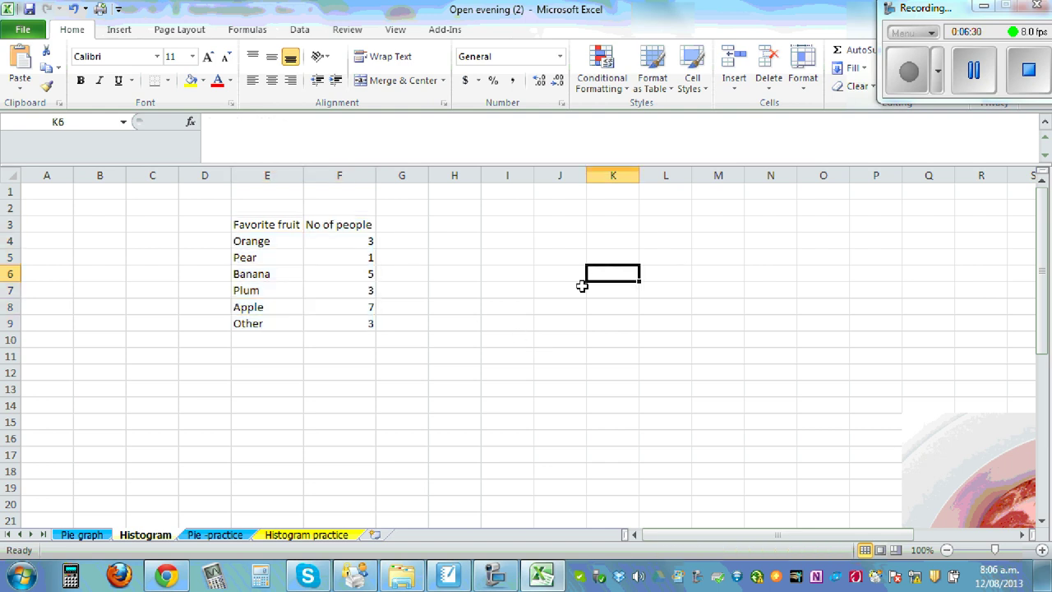
pyautogui.moveTo(245, 222); pyautogui.dragTo(360, 323)
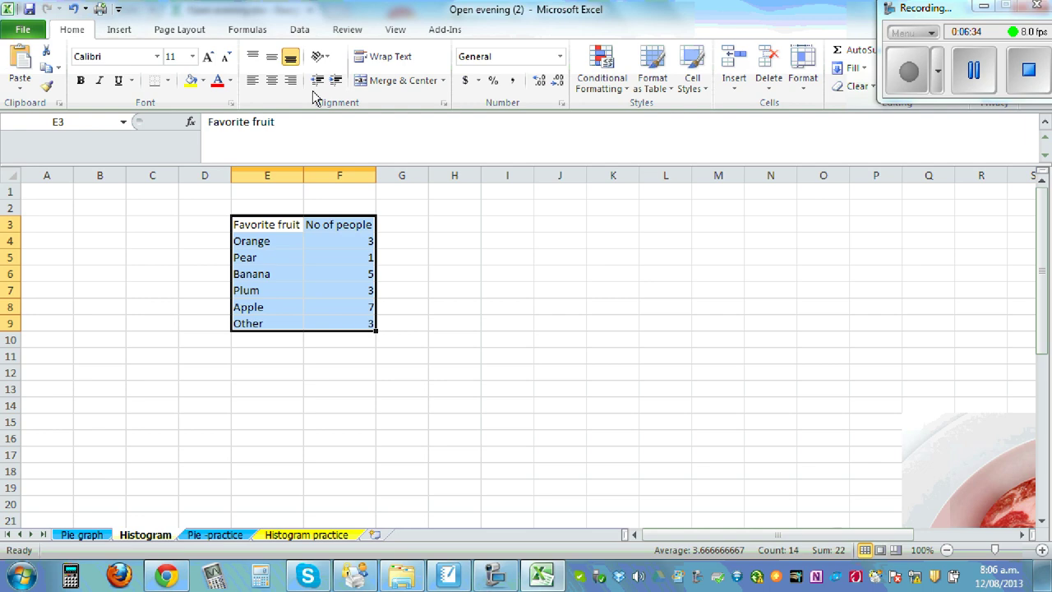
pyautogui.click(272, 56)
pyautogui.click(271, 80)
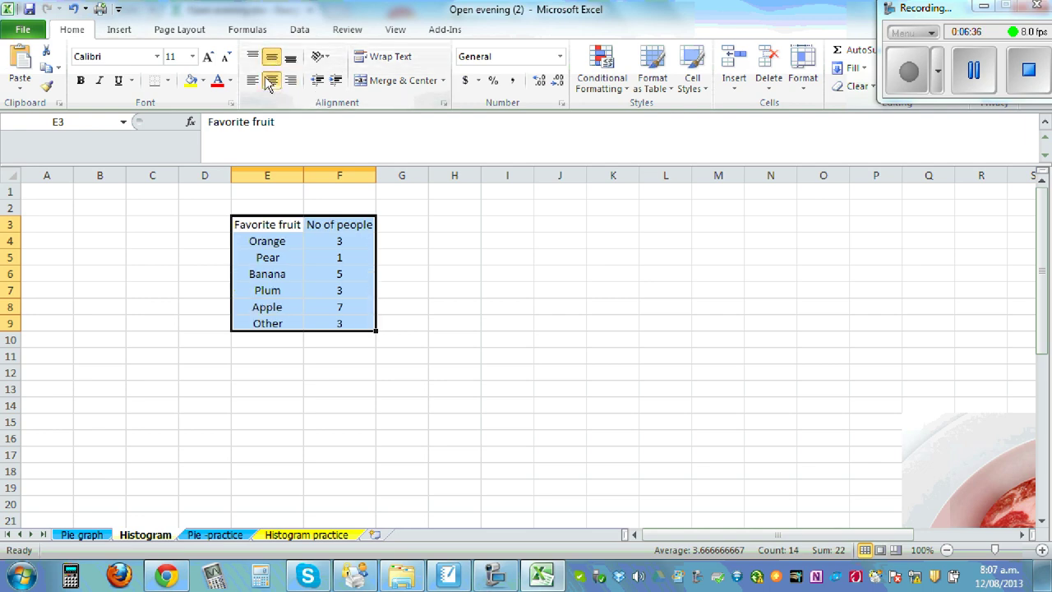
pyautogui.click(546, 198)
# Reselect the fruit table E3:F9 ready for inserting a chart.
pyautogui.keyDown('ctrl'); pyautogui.scroll(4, 516, 423); pyautogui.keyUp('ctrl')
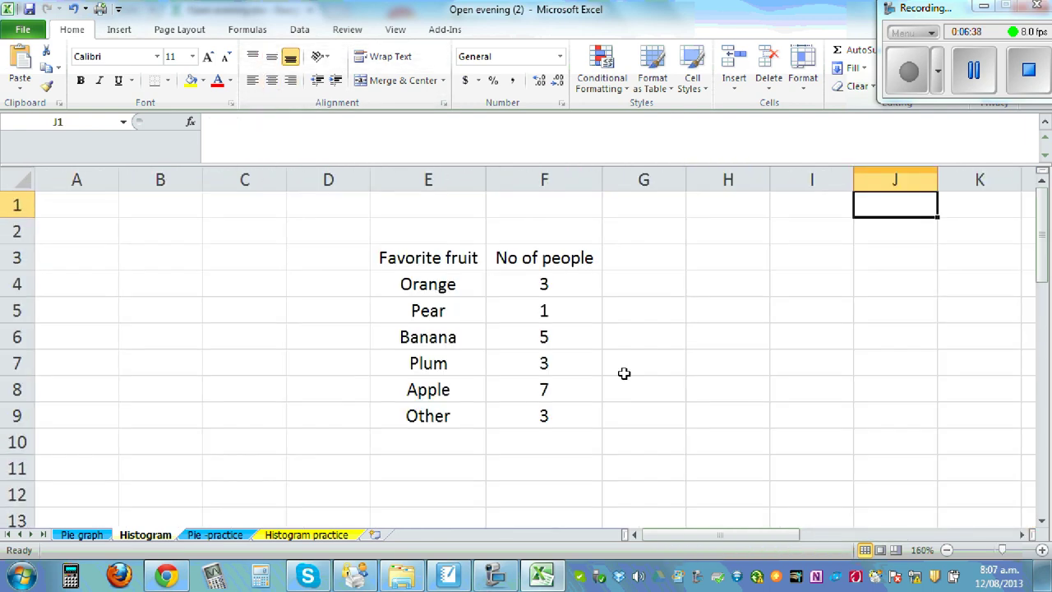
pyautogui.moveTo(396, 254); pyautogui.dragTo(521, 406)
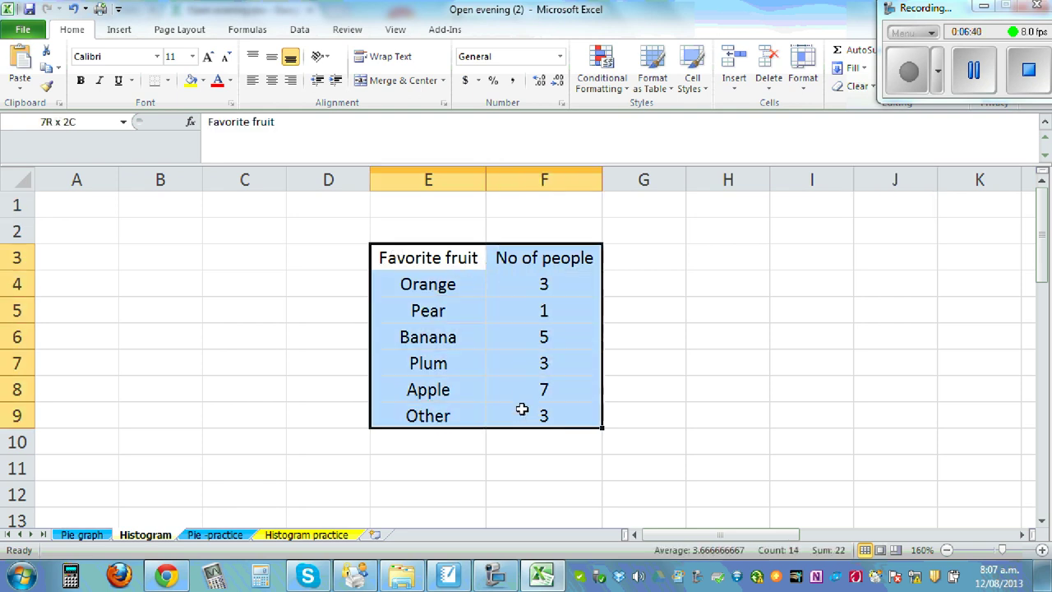
pyautogui.click(116, 32)
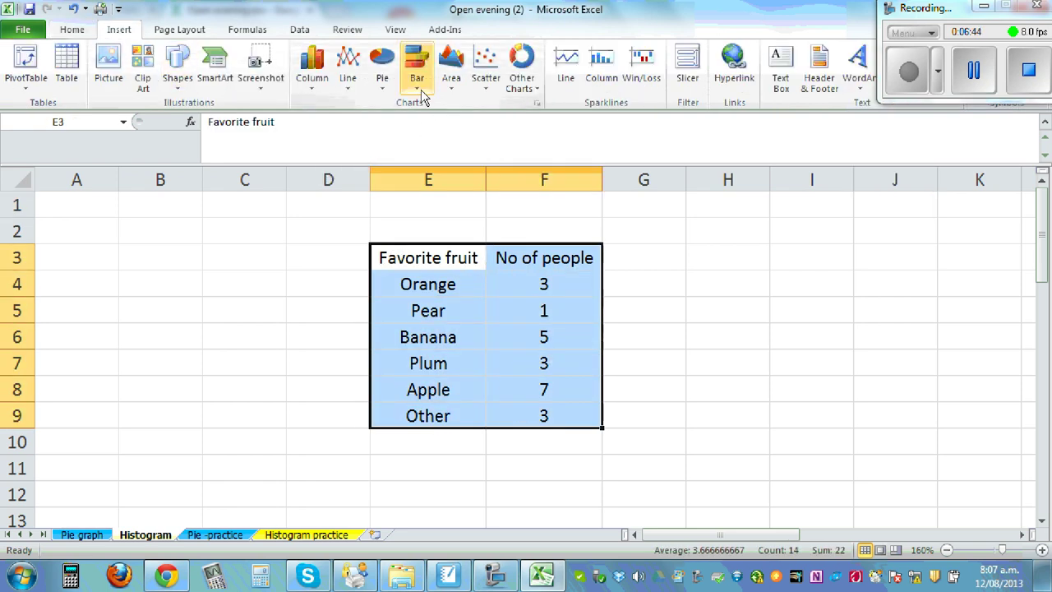
# Insert a 2-D column chart of the fruit counts and delete its 'No of people' legend.
pyautogui.click(321, 91)
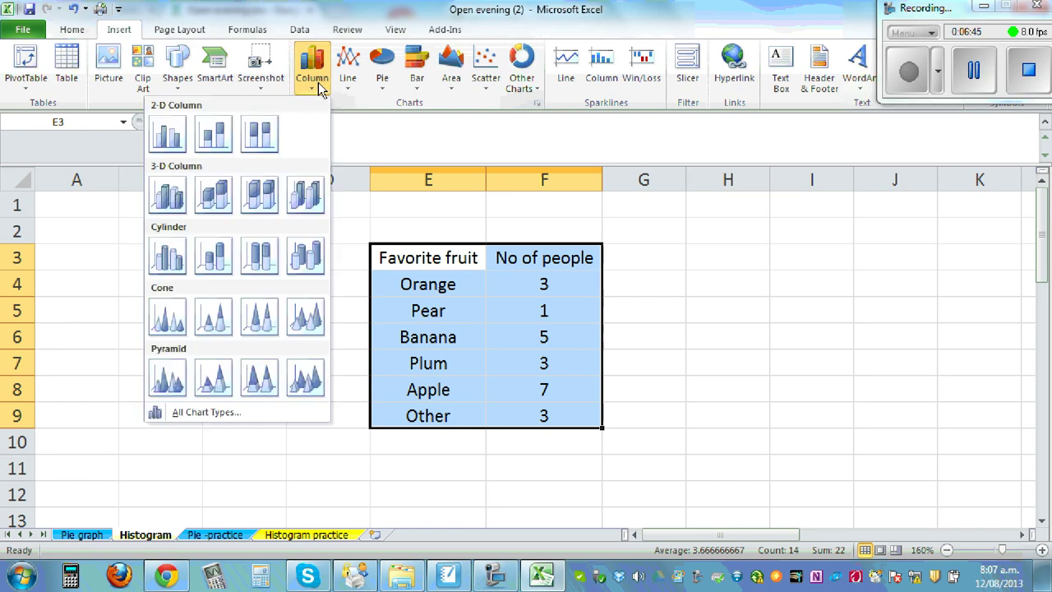
pyautogui.click(213, 145)
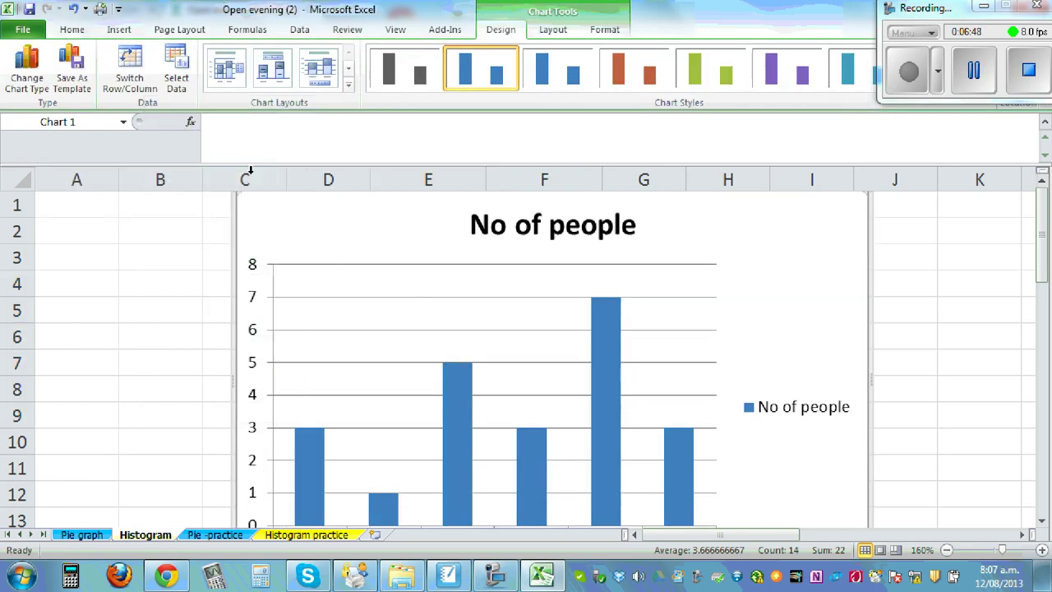
pyautogui.scroll(-1, 883, 383)
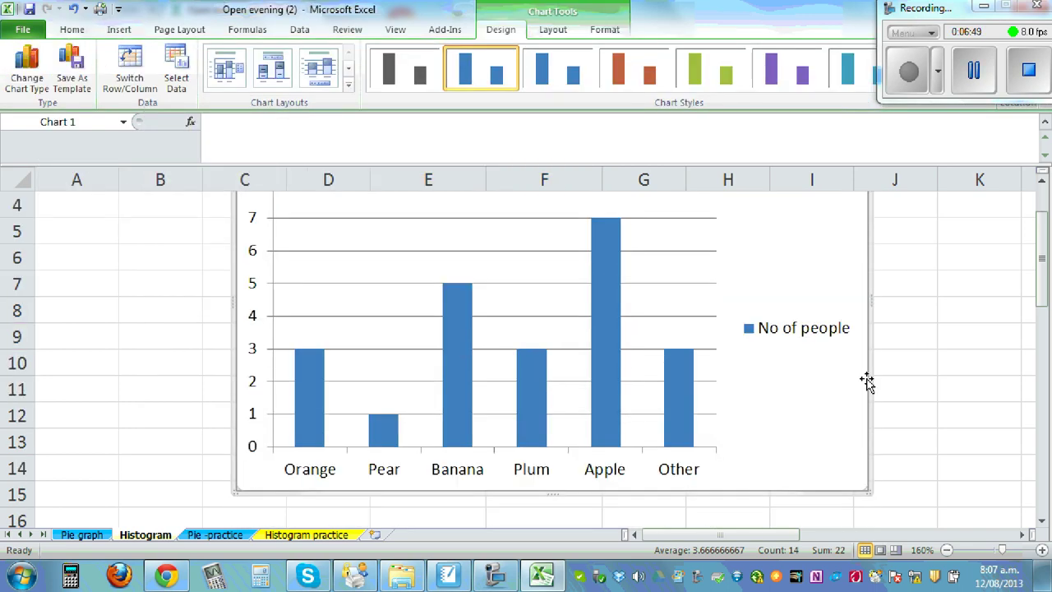
pyautogui.click(803, 330)
pyautogui.press('Delete')
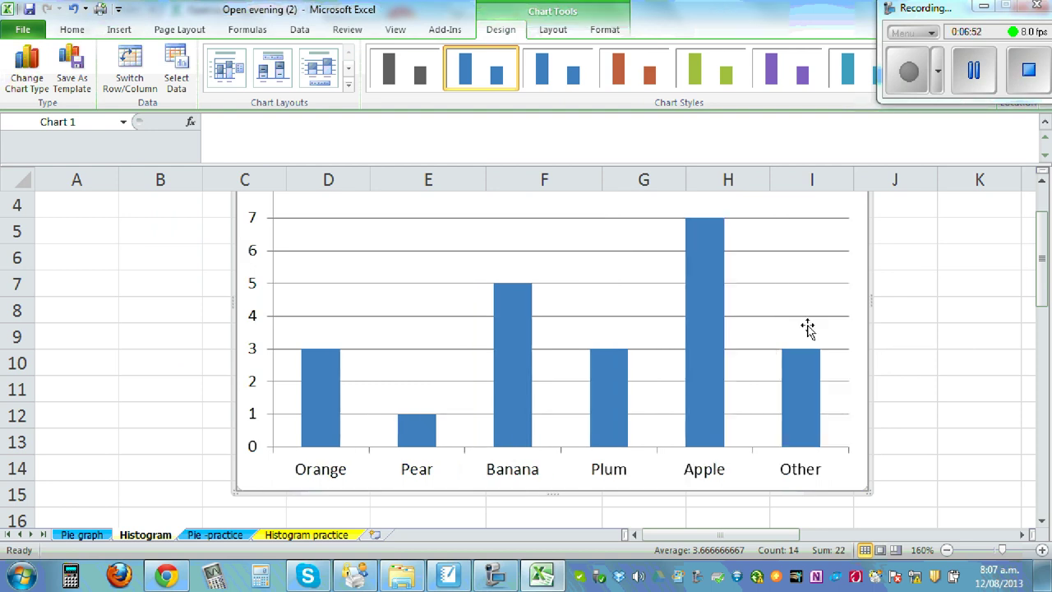
# Add value labels to the chart's bars, glancing at the Format Data Labels settings.
pyautogui.rightClick(315, 406)
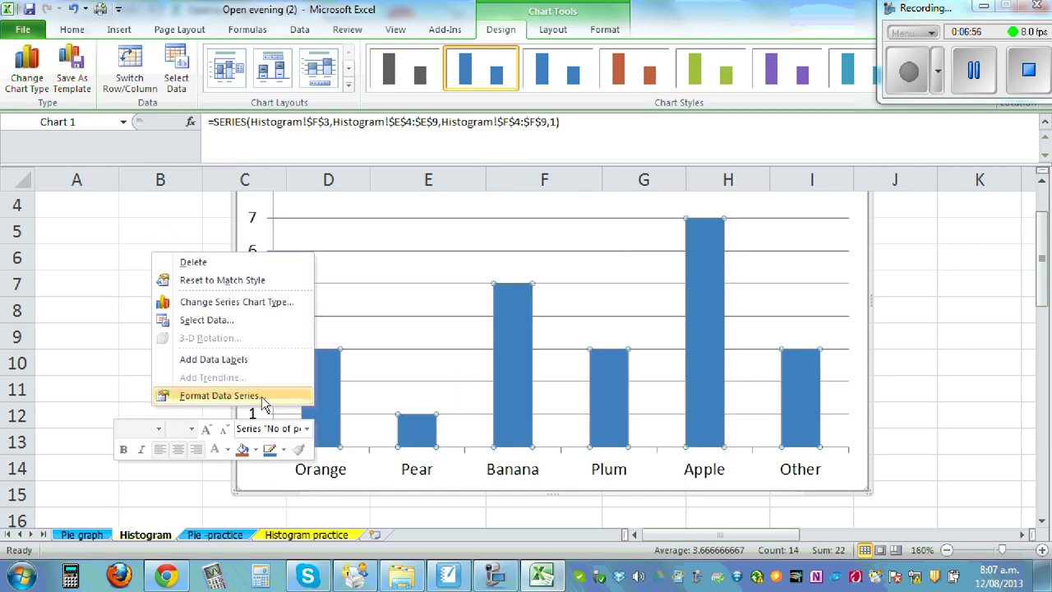
pyautogui.click(252, 358)
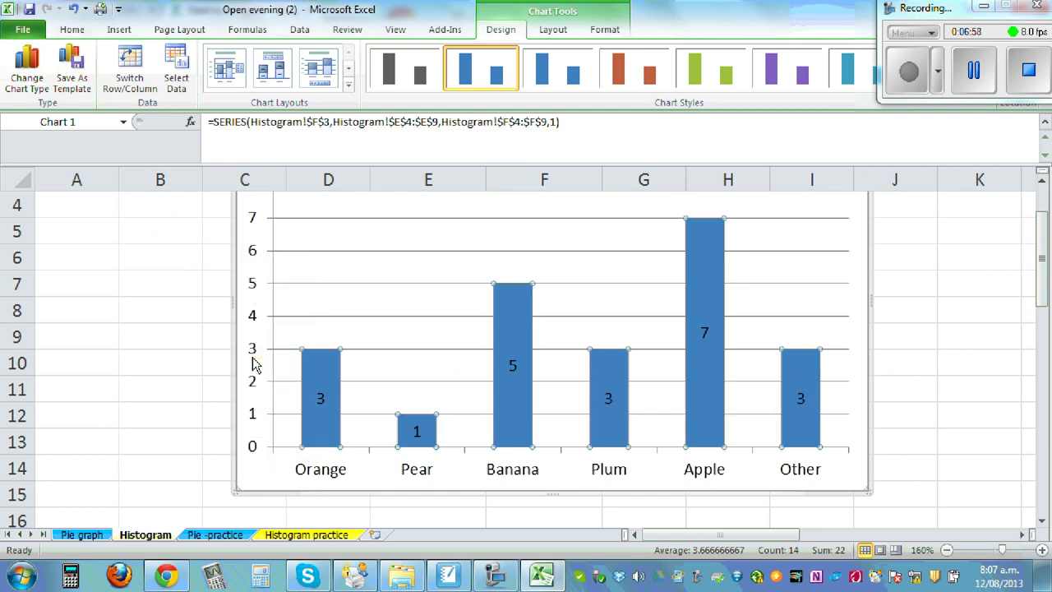
pyautogui.rightClick(316, 394)
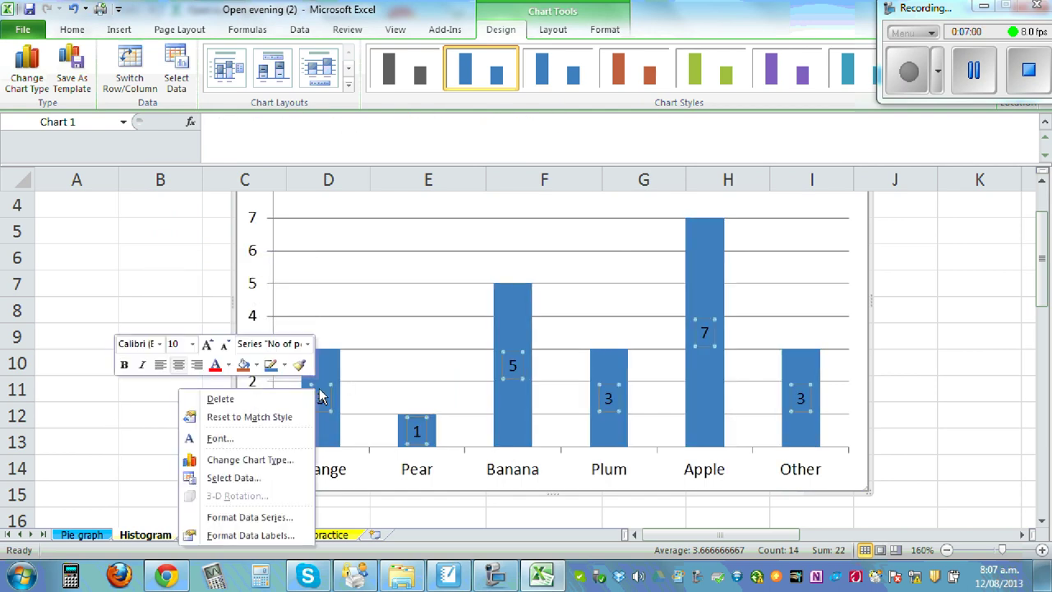
pyautogui.click(262, 536)
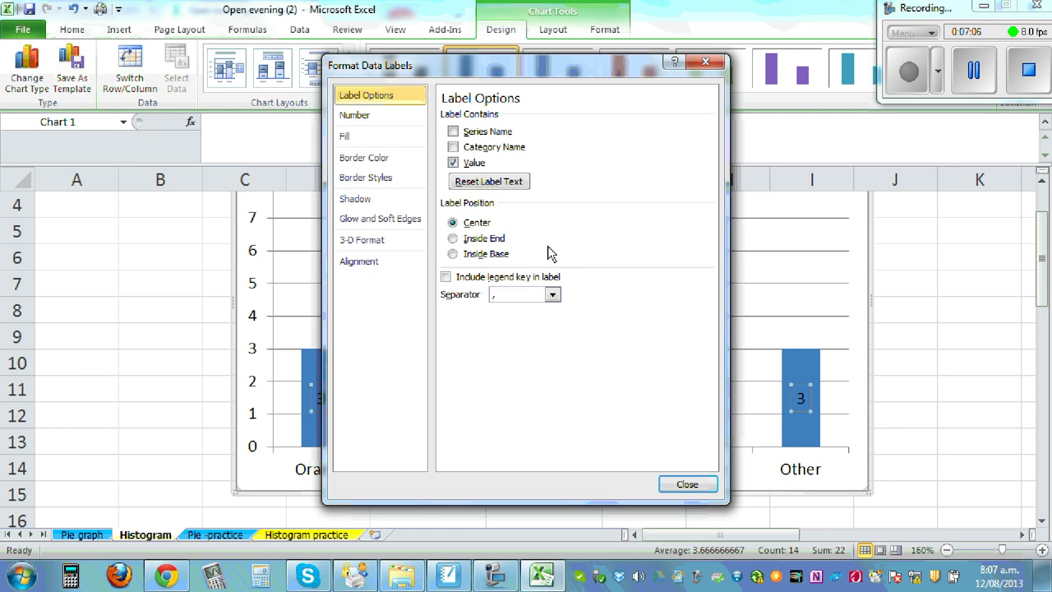
pyautogui.click(697, 485)
# Move the Pear bar's label '1' from inside the bar to just above it.
pyautogui.click(895, 371)
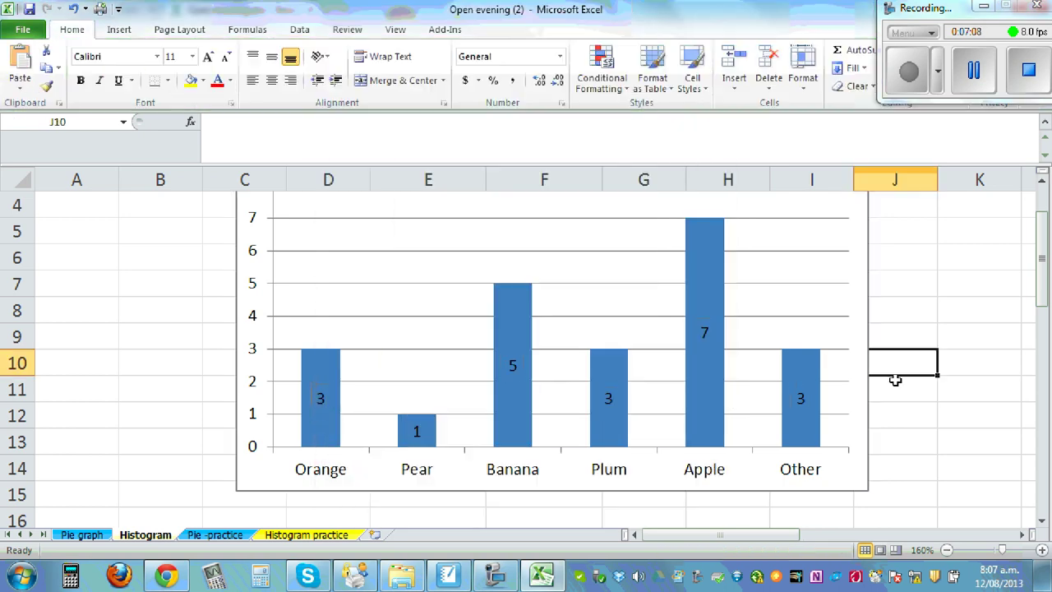
pyautogui.click(321, 398)
pyautogui.moveTo(322, 400); pyautogui.dragTo(320, 329)
pyautogui.press('Escape')
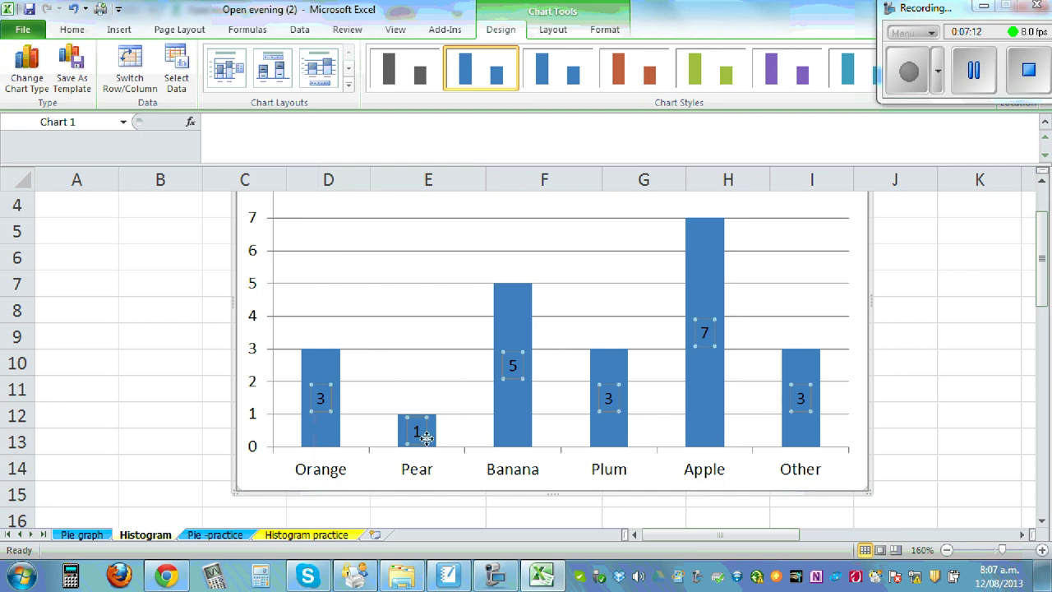
pyautogui.moveTo(419, 436); pyautogui.dragTo(416, 401)
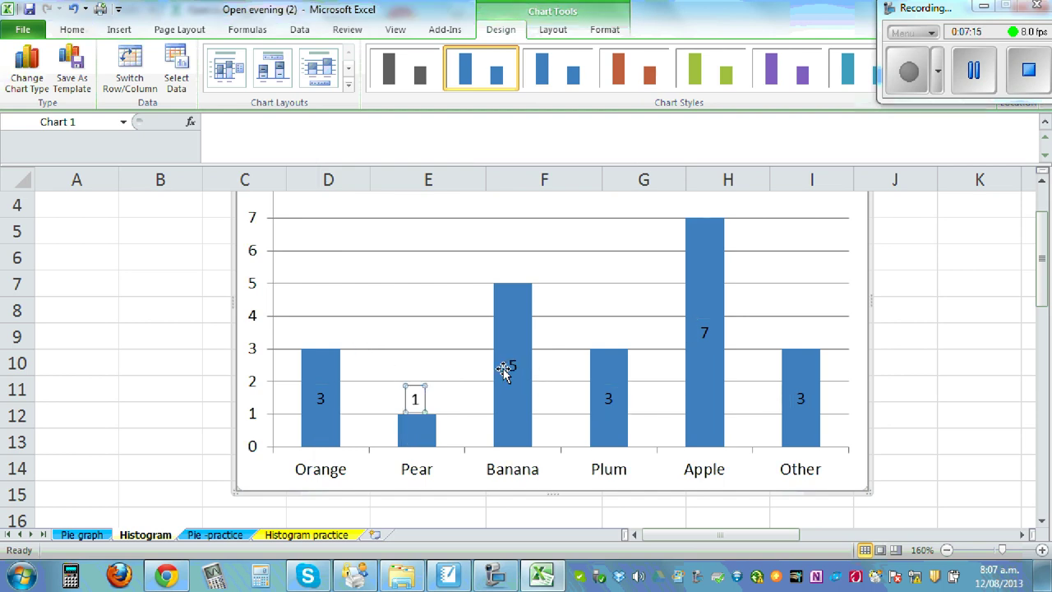
pyautogui.click(907, 365)
# Retitle the column chart 'Histogram of favorite fruit'.
pyautogui.scroll(1, 935, 364)
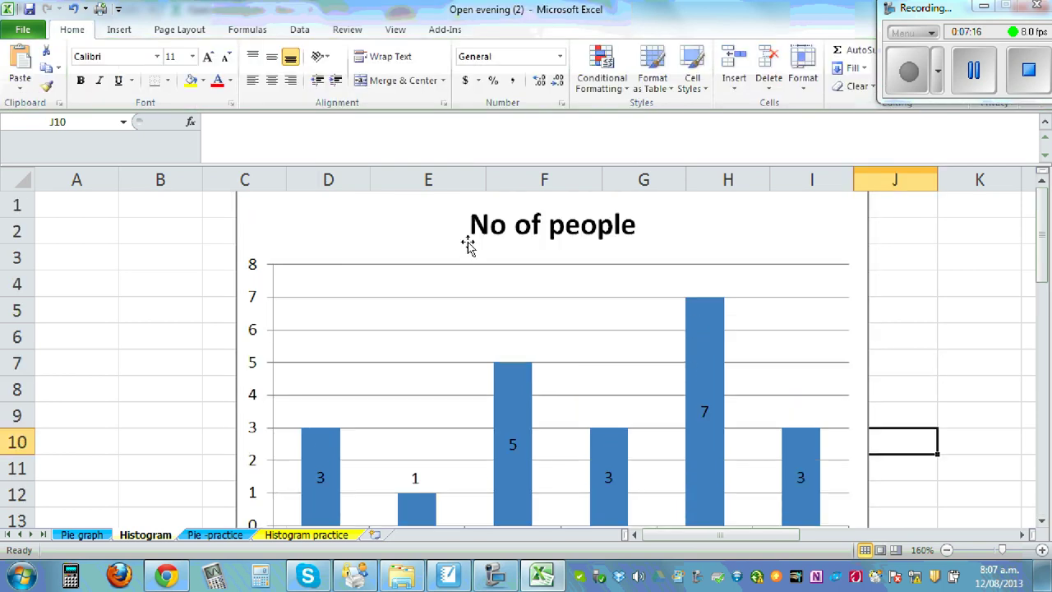
pyautogui.click(497, 229)
pyautogui.write('Hi')
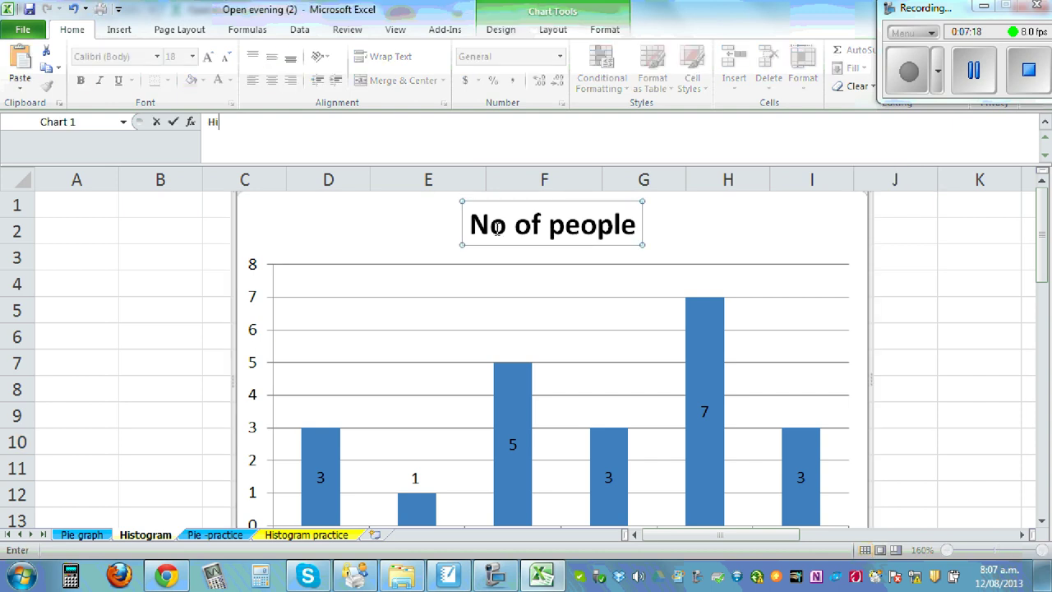
pyautogui.write('stogram of favorite fruit')
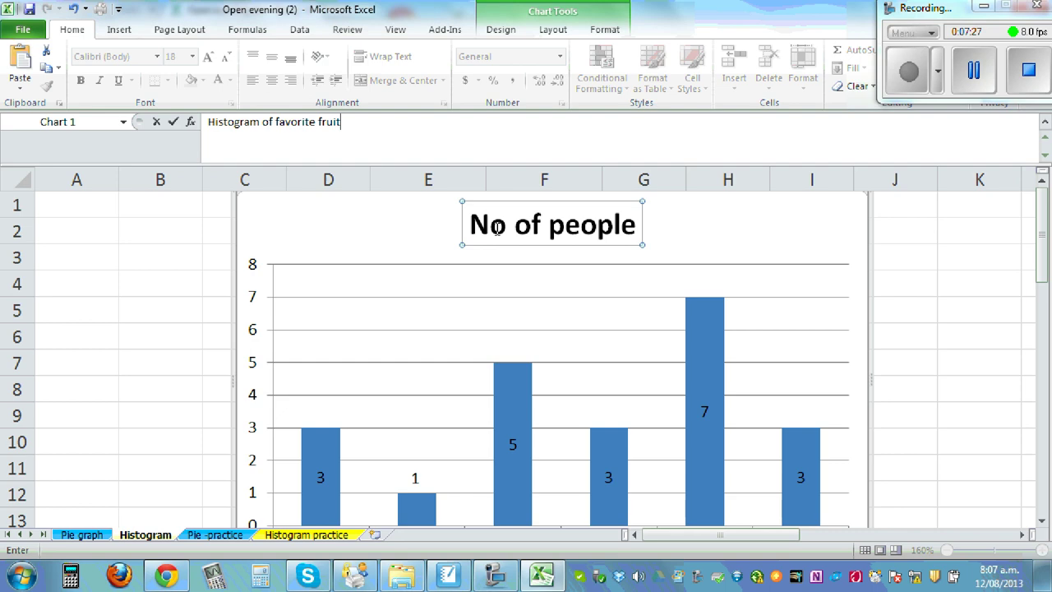
pyautogui.press('Return')
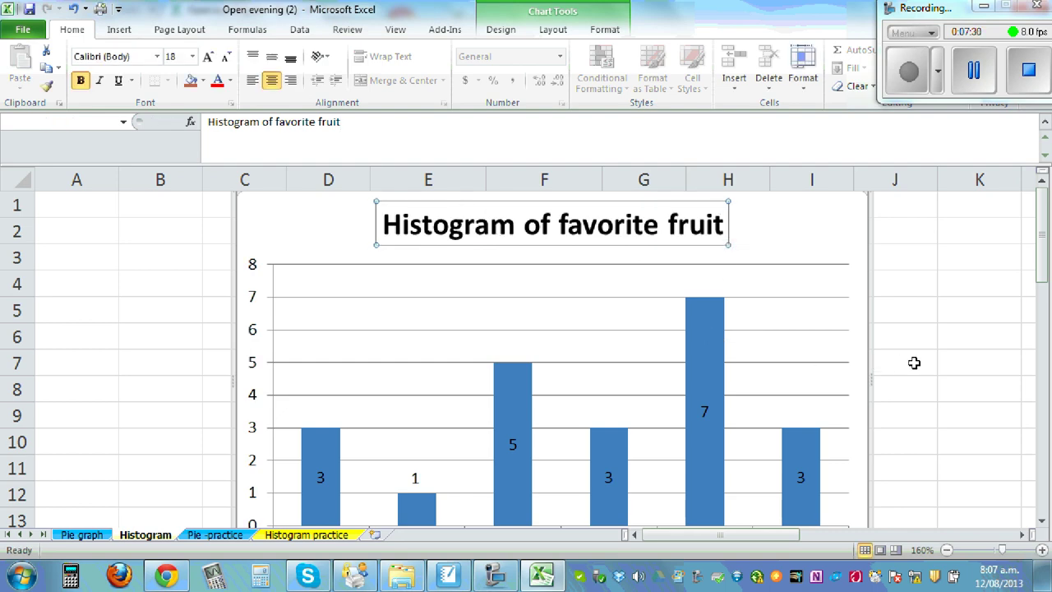
# Delete the chart's horizontal major gridlines.
pyautogui.scroll(-2, 914, 362)
pyautogui.scroll(2, 914, 363)
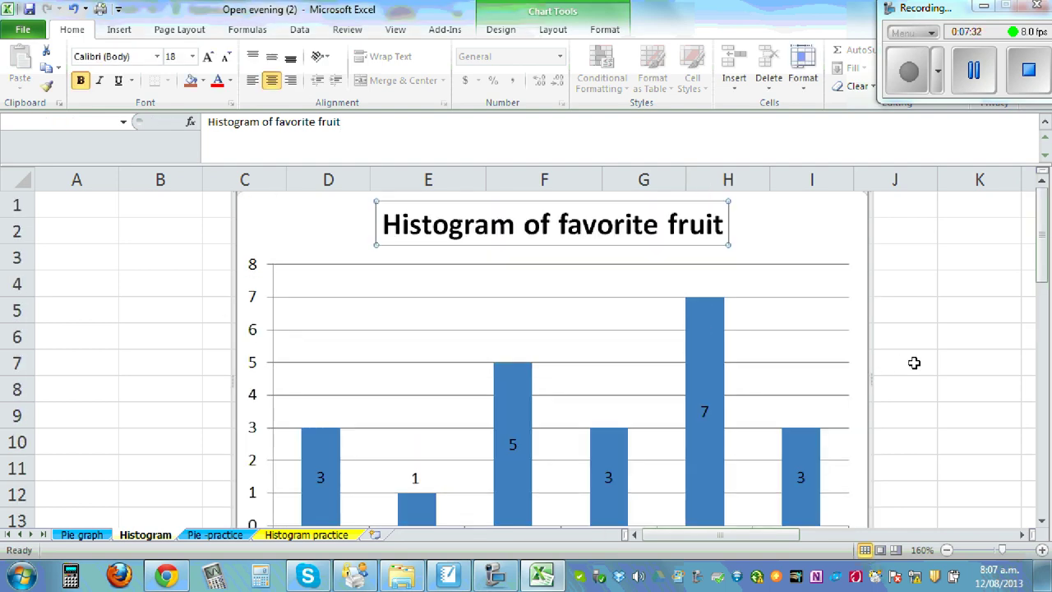
pyautogui.click(447, 337)
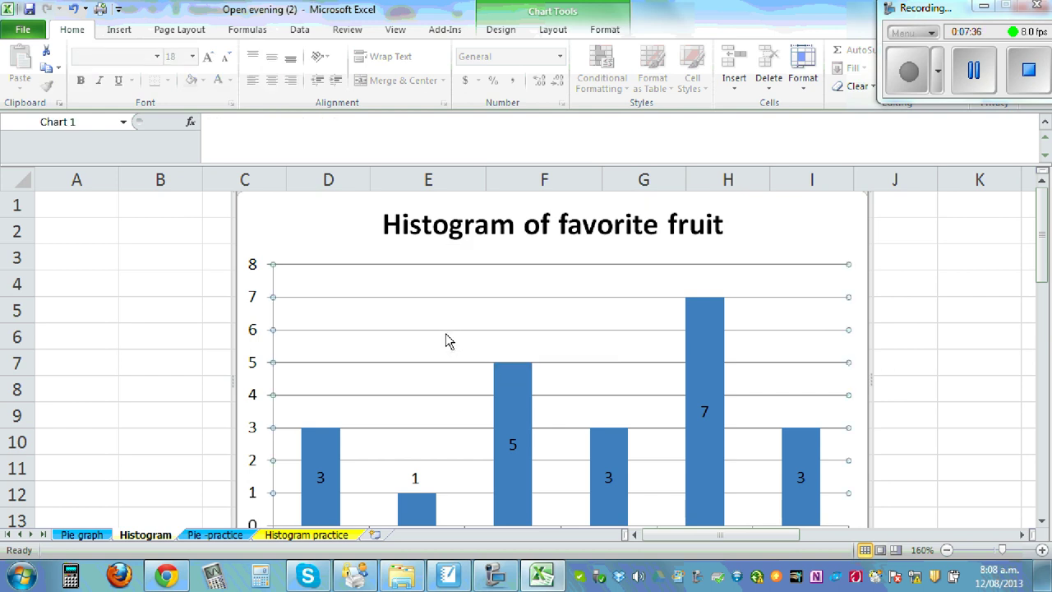
pyautogui.press('Delete')
pyautogui.scroll(-2, 846, 352)
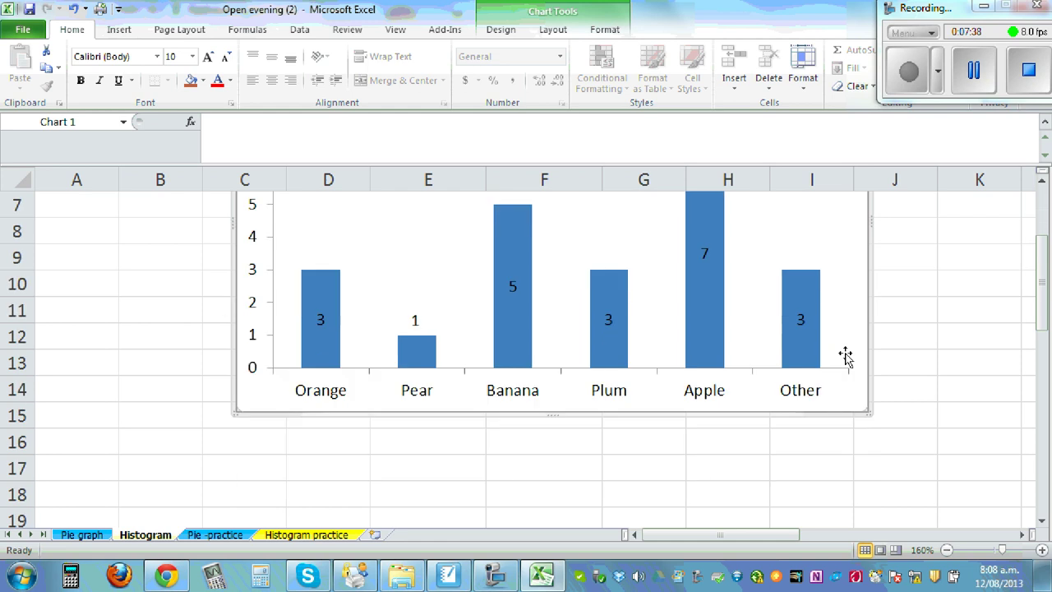
pyautogui.scroll(1, 845, 356)
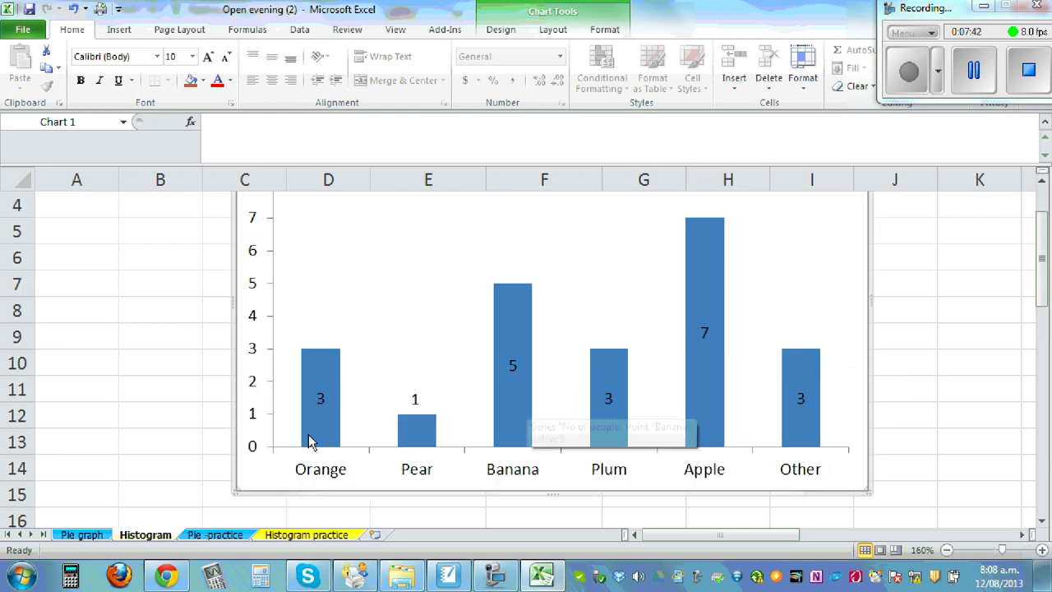
# Give the histogram's data labels a solid Yellow fill in Format Data Labels.
pyautogui.rightClick(321, 380)
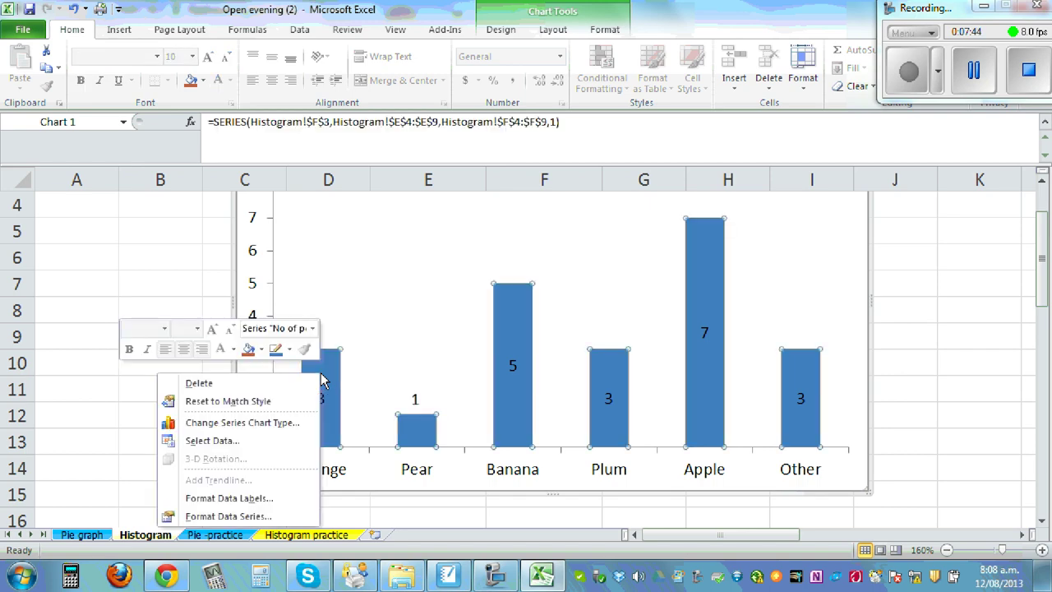
pyautogui.click(266, 499)
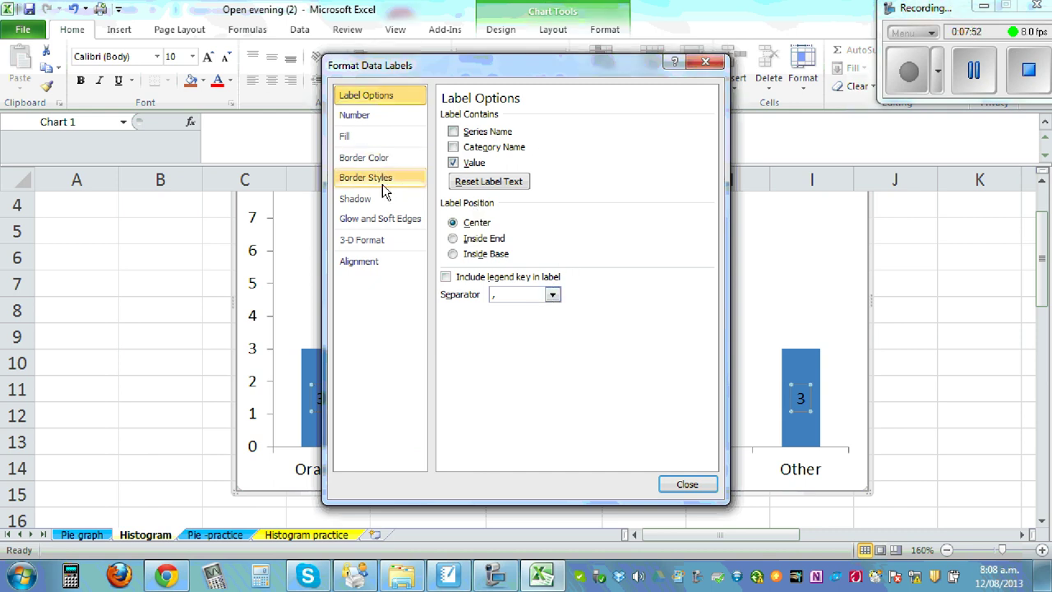
pyautogui.click(380, 138)
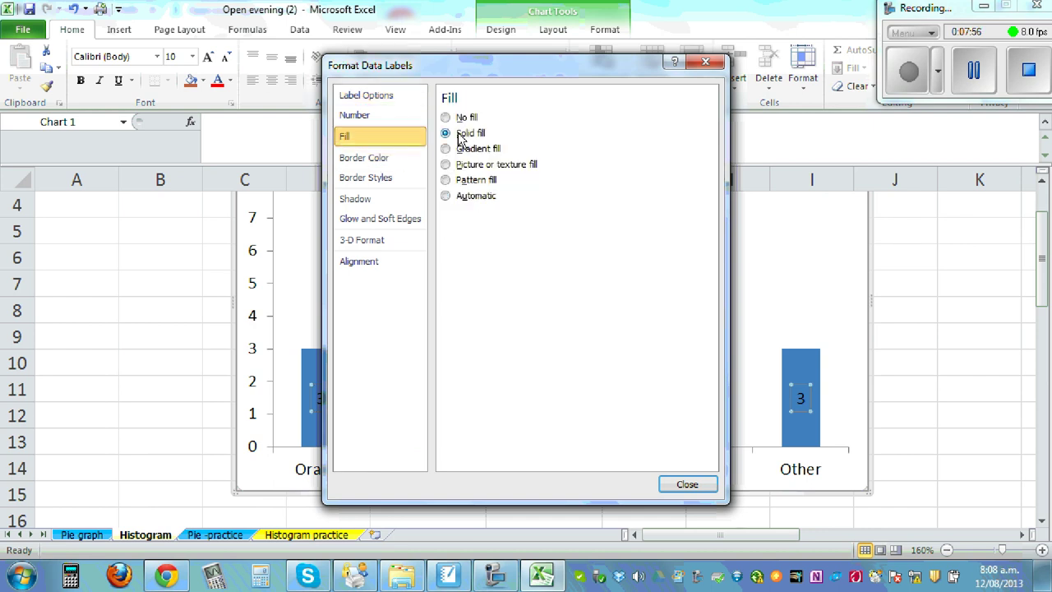
pyautogui.click(521, 233)
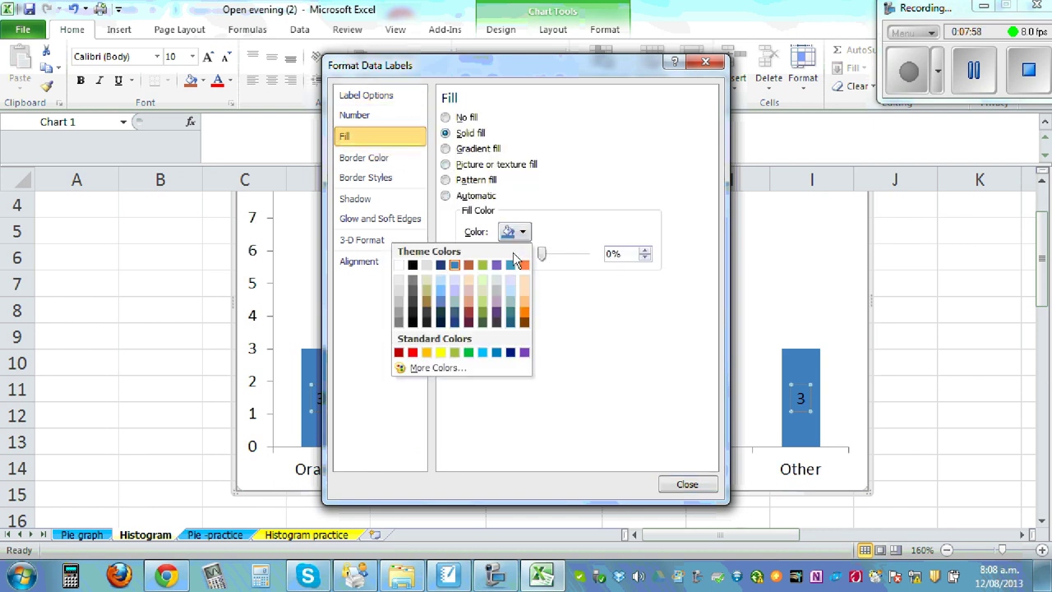
pyautogui.click(440, 351)
pyautogui.click(692, 485)
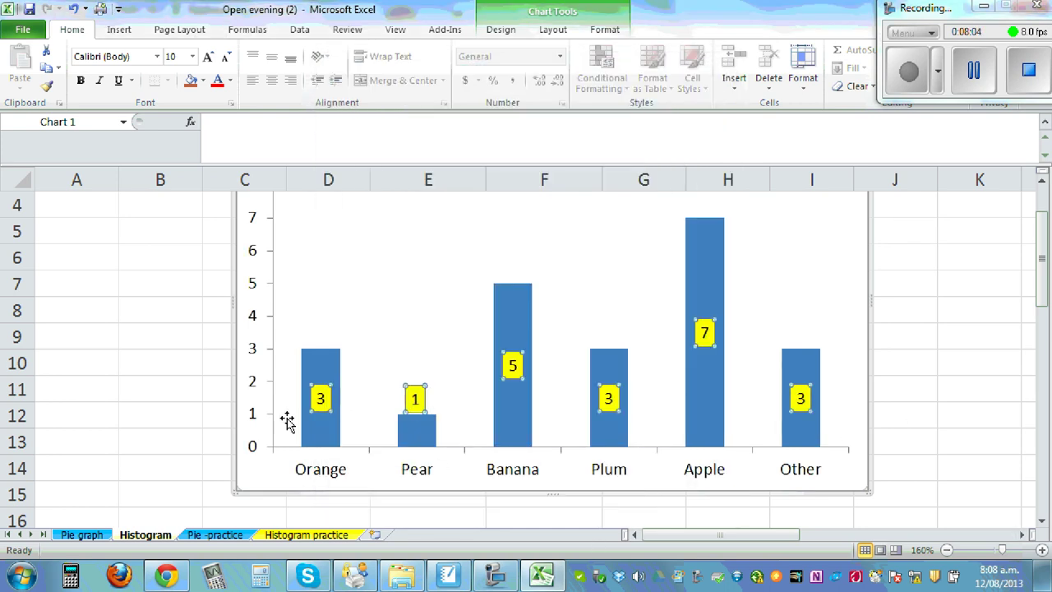
# Drag the Orange 3, Banana 5 and Plum 3 labels above their bars.
pyautogui.click(319, 376)
pyautogui.moveTo(319, 375); pyautogui.dragTo(317, 303)
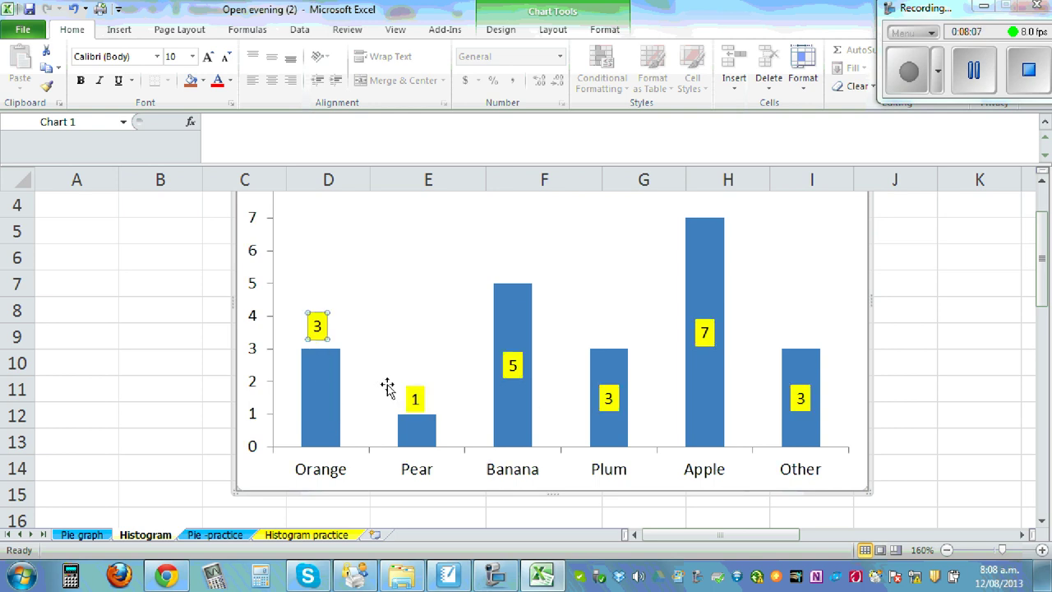
pyautogui.click(512, 365)
pyautogui.moveTo(512, 365); pyautogui.dragTo(504, 260)
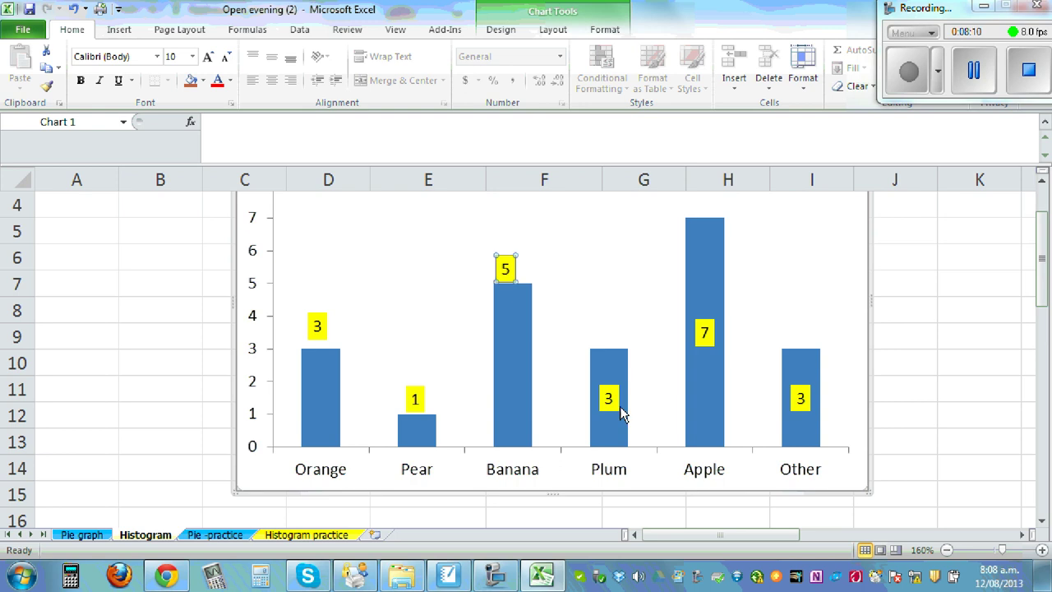
pyautogui.click(609, 397)
pyautogui.moveTo(608, 398); pyautogui.dragTo(603, 317)
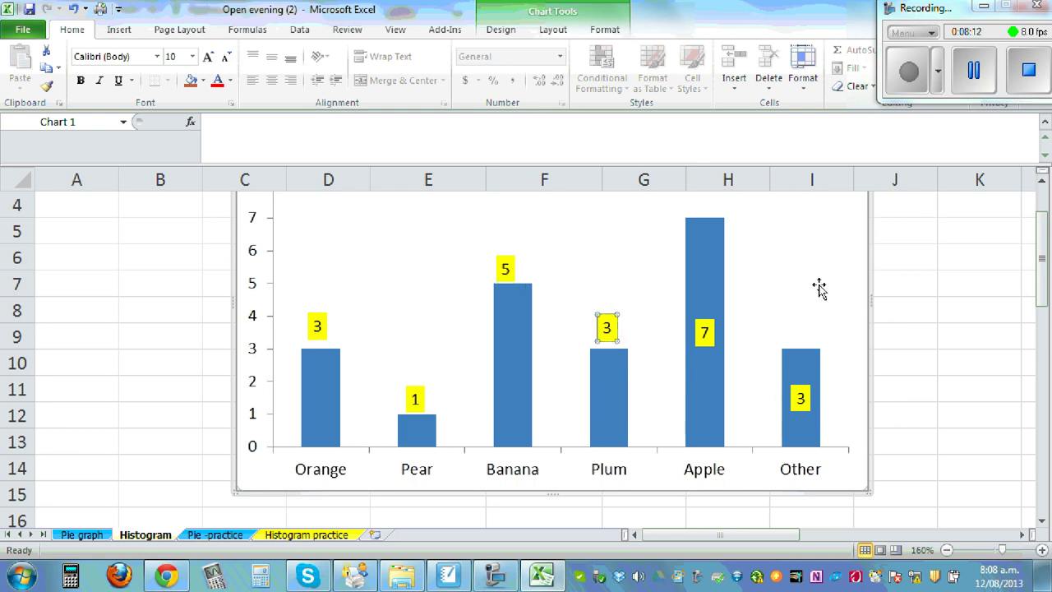
# Drag the Apple 7 and Other 3 labels above their bars, then show the Pie -practice sheet.
pyautogui.click(705, 332)
pyautogui.moveTo(704, 332); pyautogui.dragTo(706, 268)
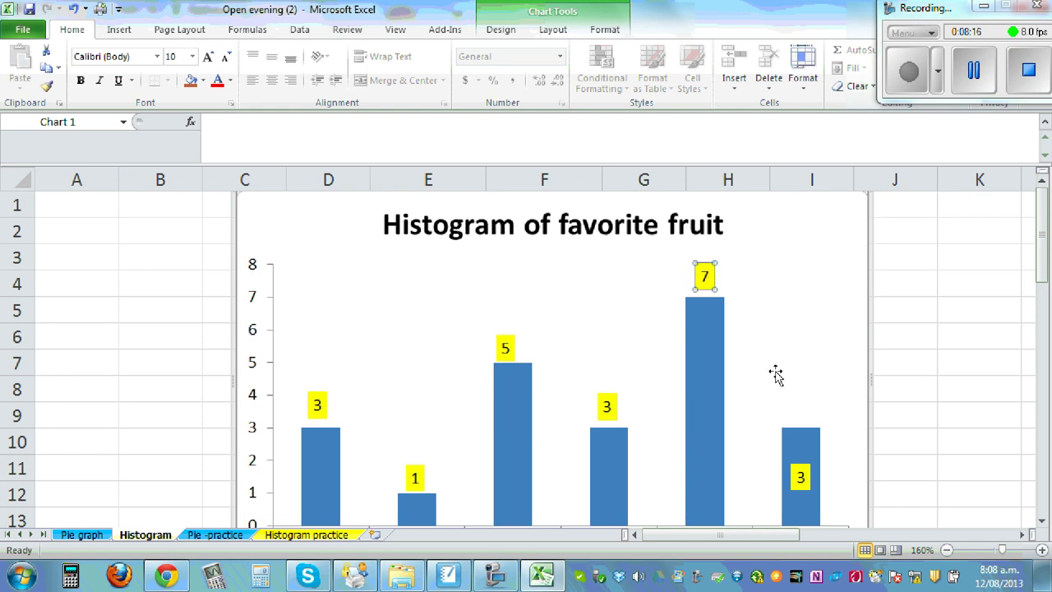
pyautogui.click(800, 475)
pyautogui.moveTo(799, 475); pyautogui.dragTo(805, 401)
pyautogui.scroll(-2, 740, 337)
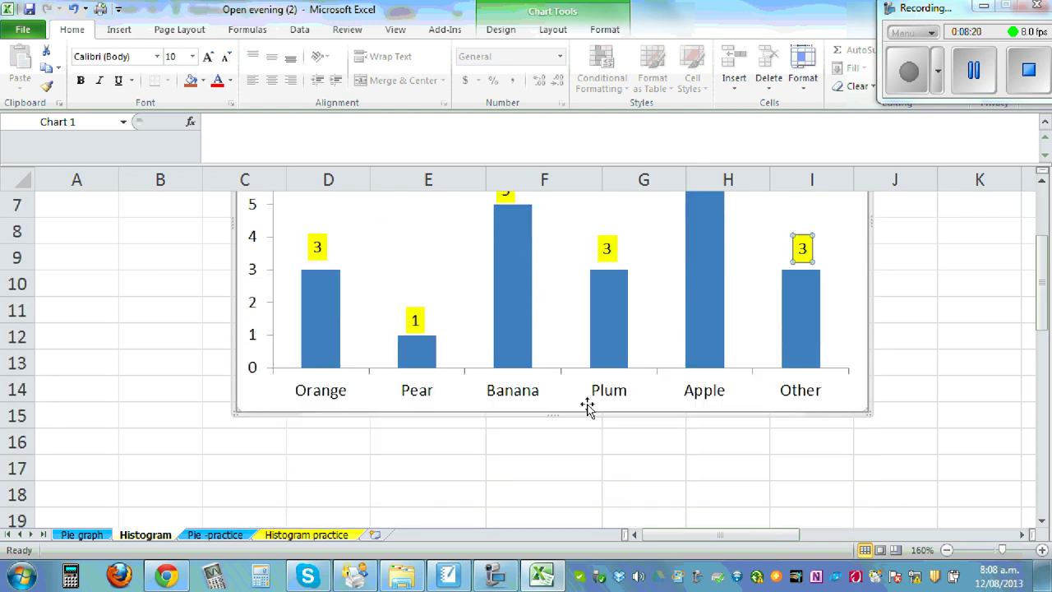
pyautogui.scroll(2, 625, 411)
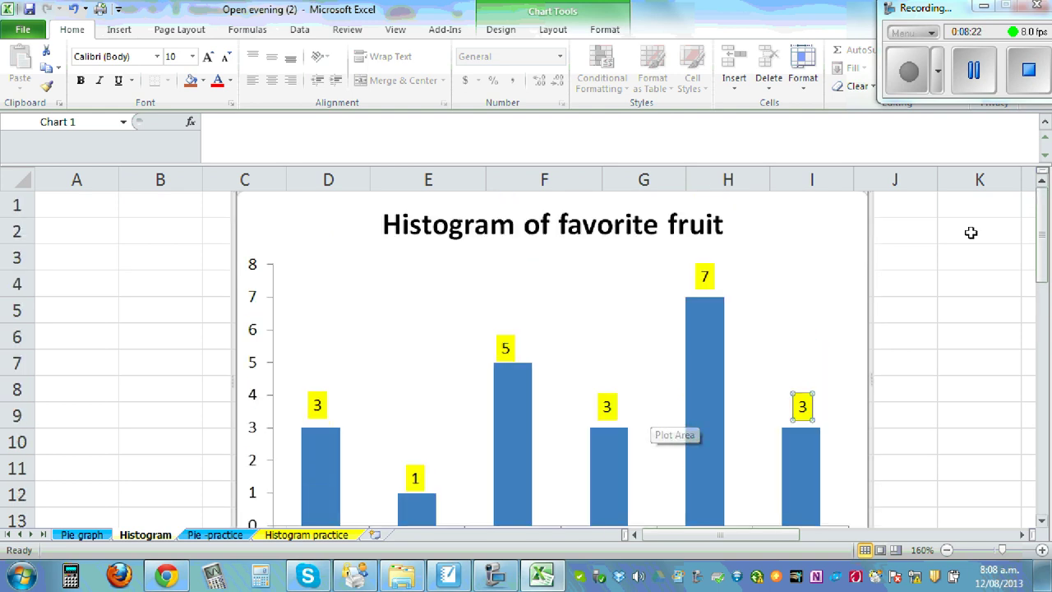
pyautogui.click(215, 536)
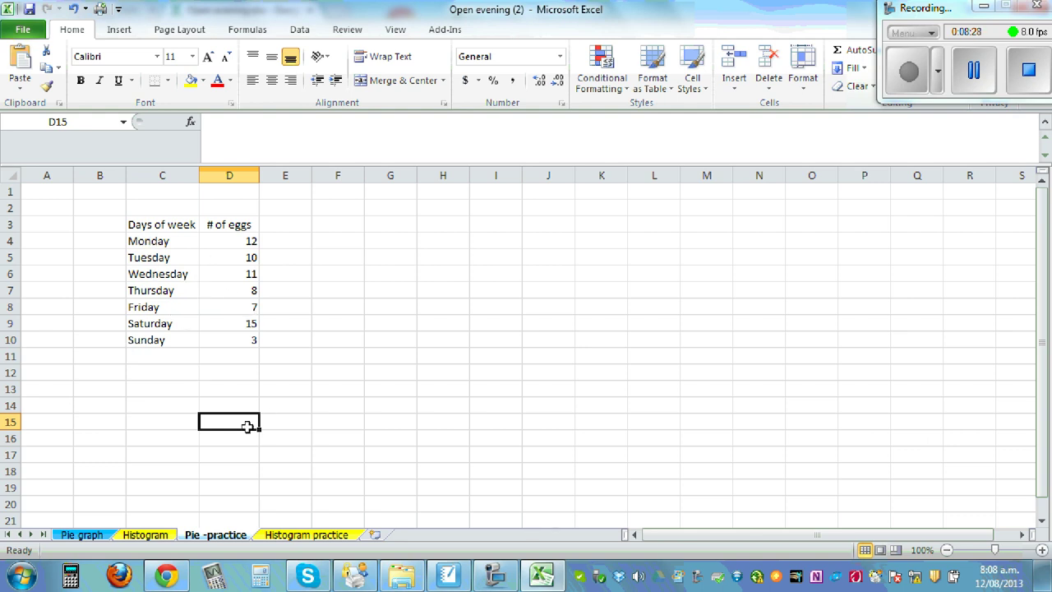
# Switch to the 'Histogram practice' sheet listing sports played with counts.
pyautogui.click(295, 536)
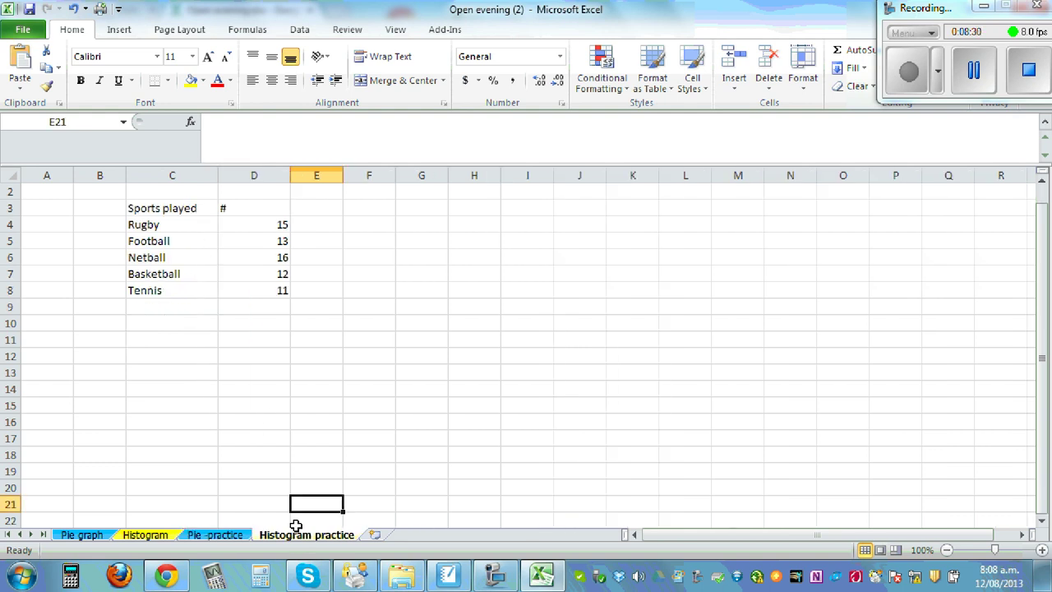